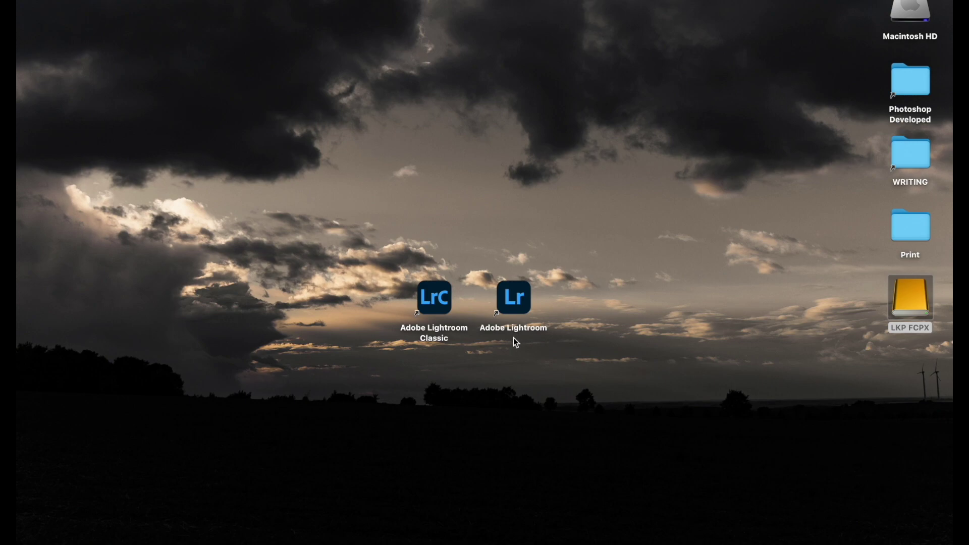
Launch Adobe Lightroom Classic from its desktop shortcut
right_click(514, 298)
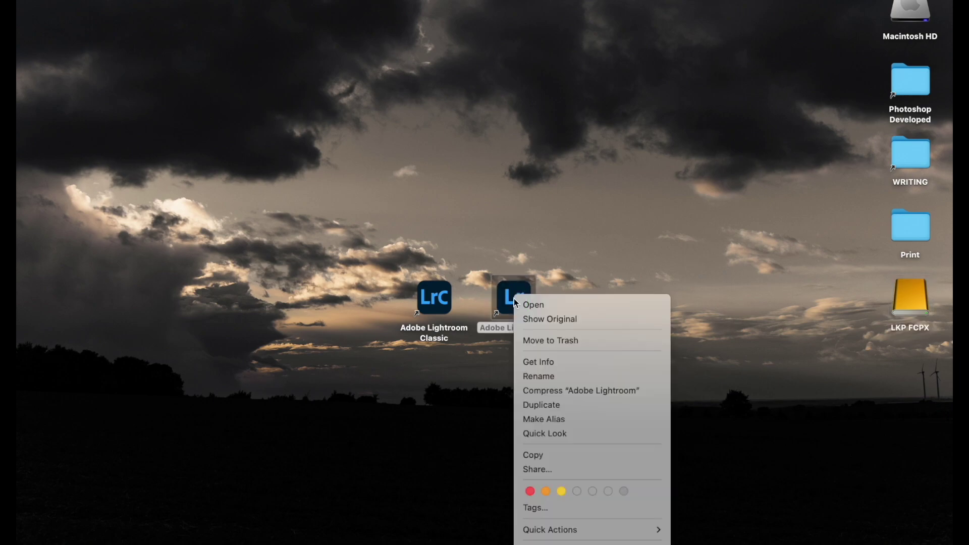
left_click(534, 341)
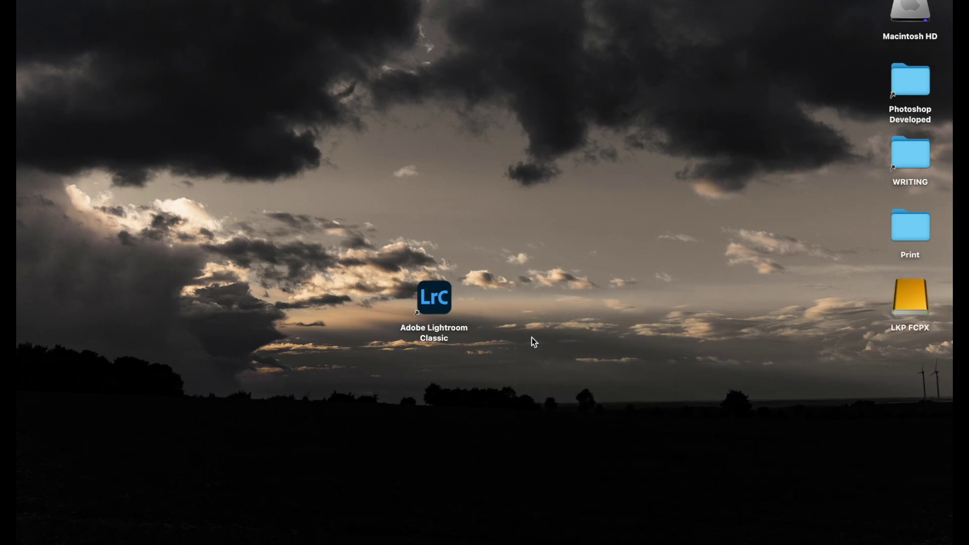
key("super+z")
left_click(438, 298)
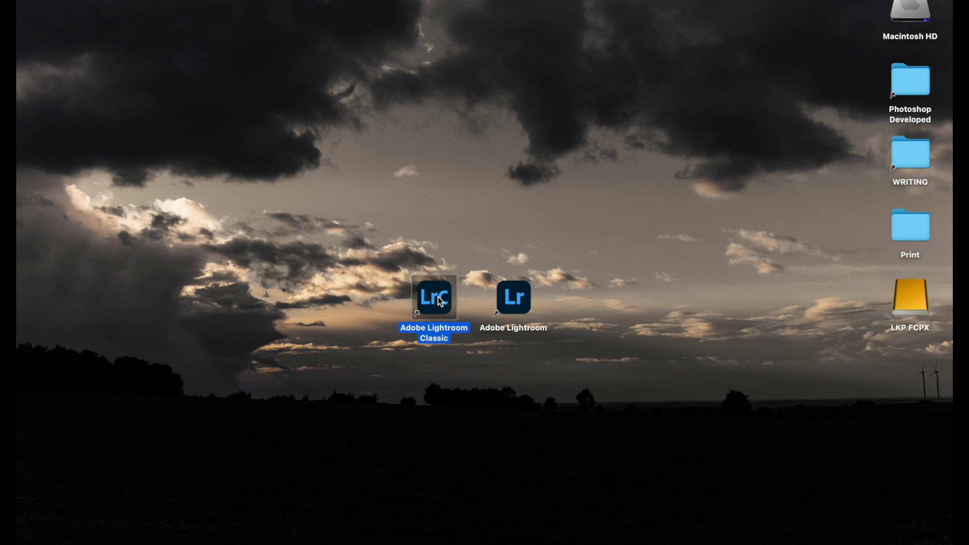
double_click(440, 301)
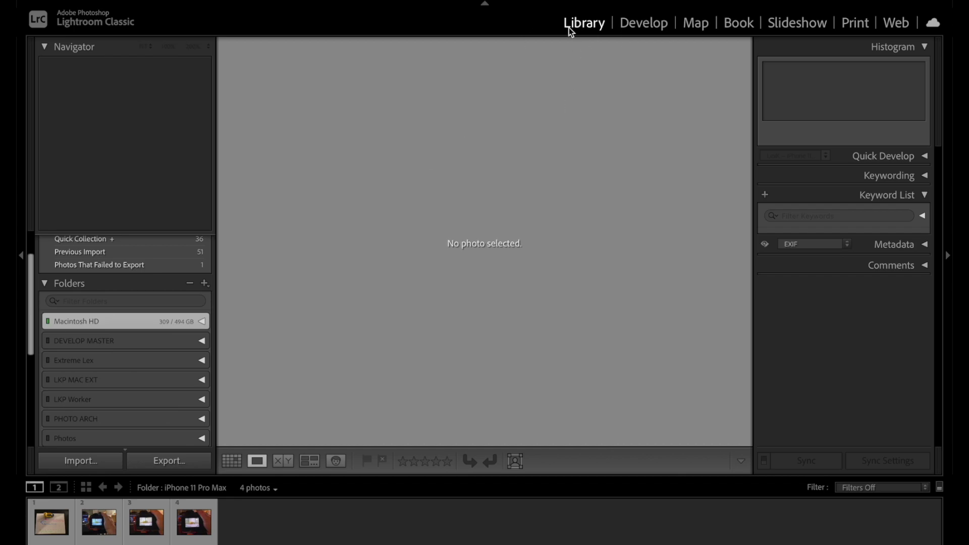
scroll(158, 283, "up", 2)
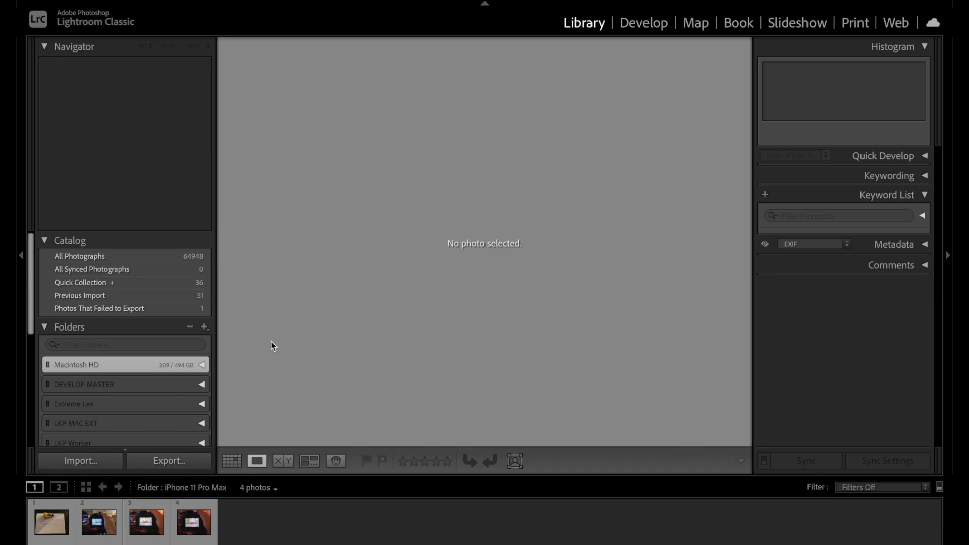
Add the Photos folder on the LKP FCPX drive as the import source
left_click(205, 327)
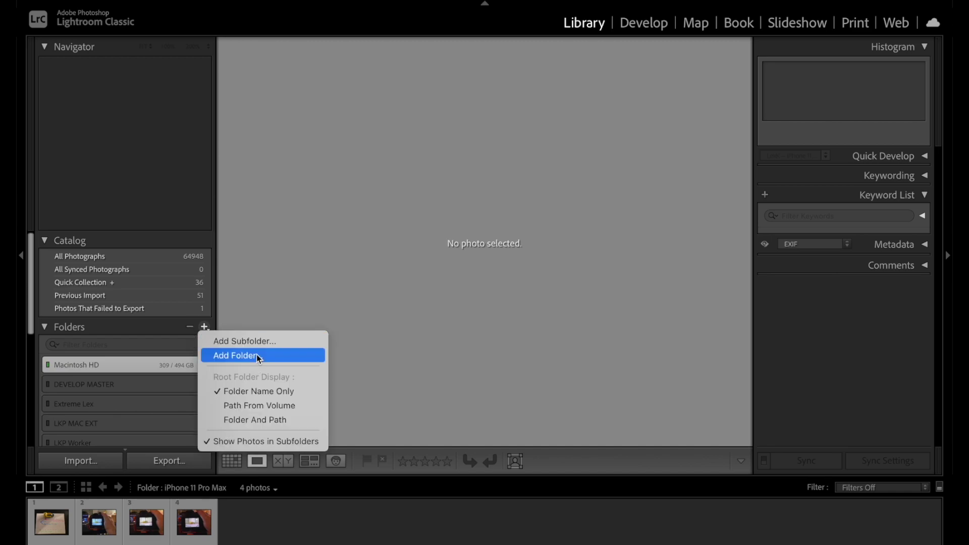
left_click(235, 355)
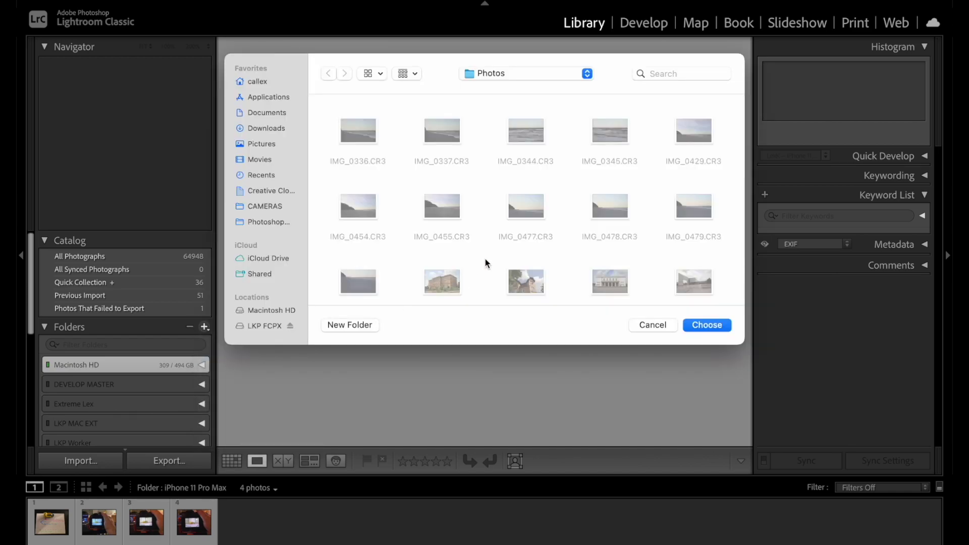
left_click(709, 324)
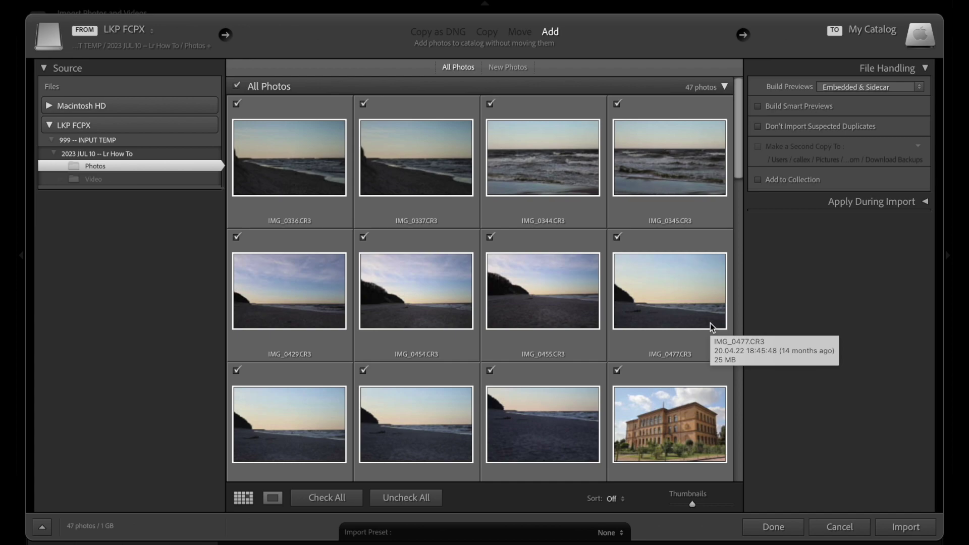
Import all 47 photos, then open IMG_2625.CR2 in Loupe view
left_click(906, 528)
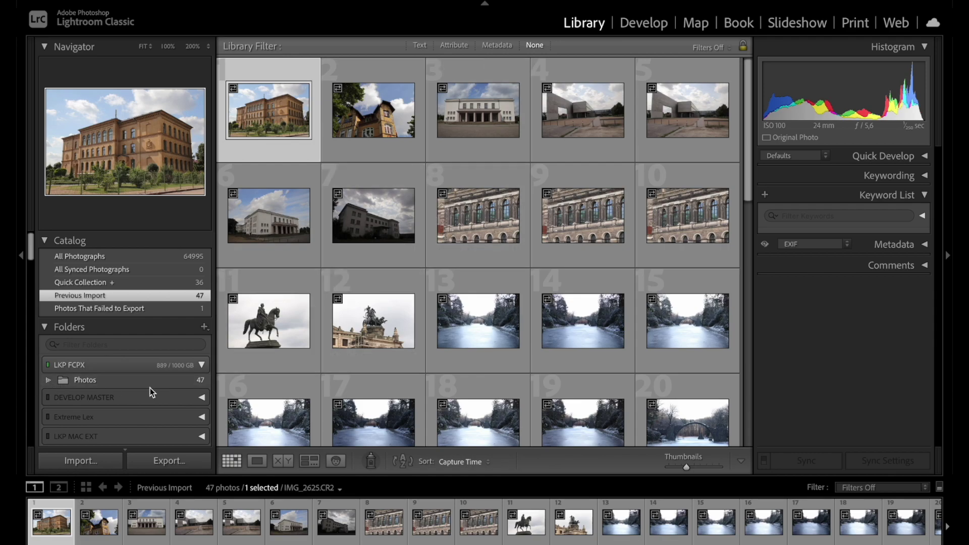
scroll(491, 335, "down", 10)
scroll(491, 335, "up", 10)
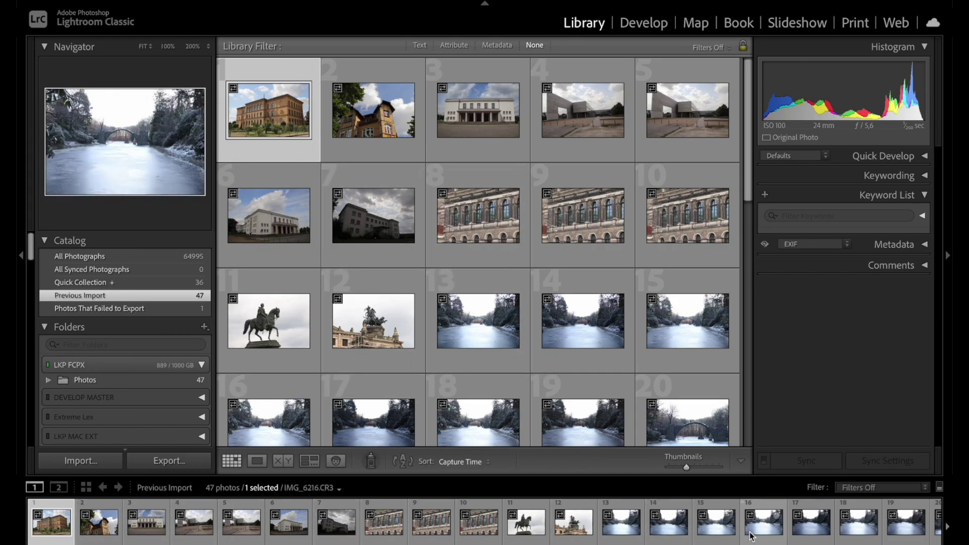
scroll(777, 522, "down", 5)
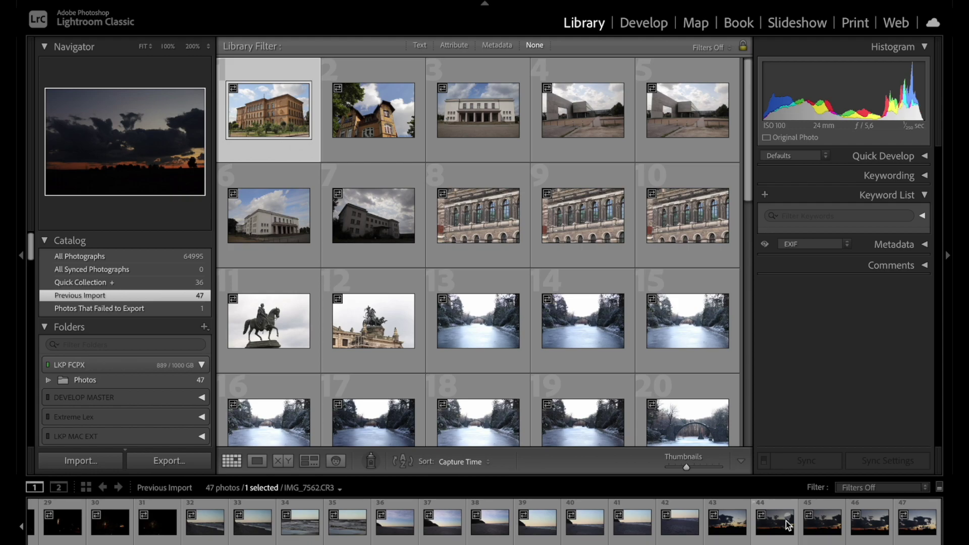
scroll(788, 525, "up", 5)
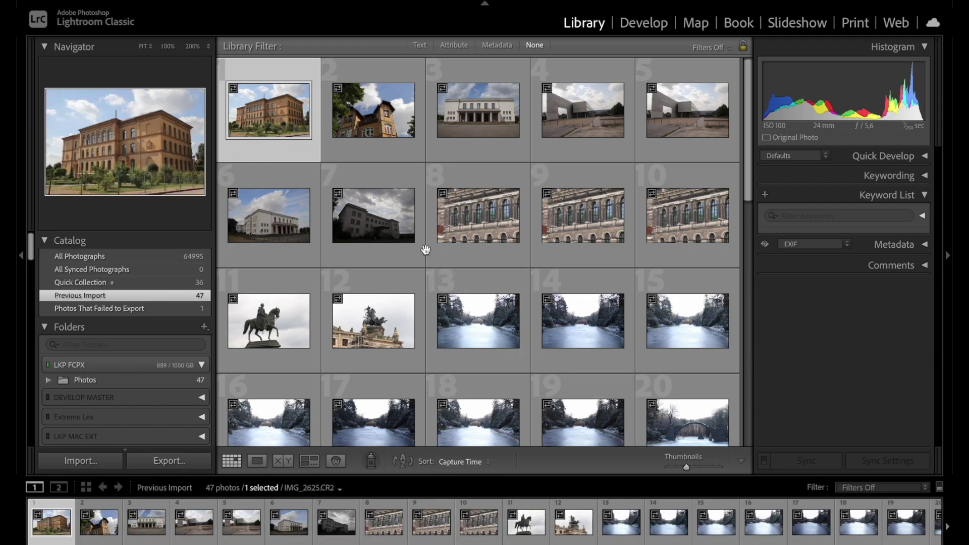
double_click(259, 110)
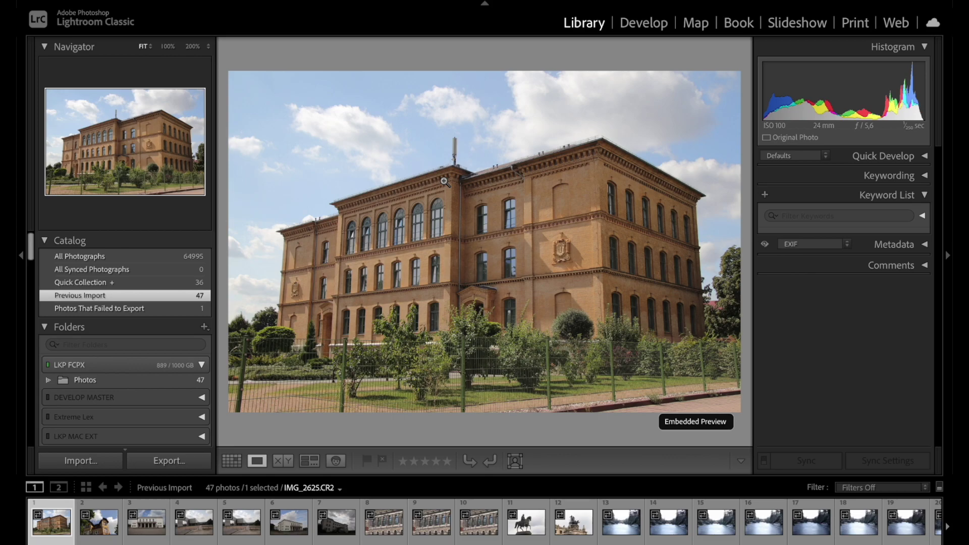
Give the brick building photo and the next keepers a two-star rating
key("2")
mouse_move(42, 541)
key("Right")
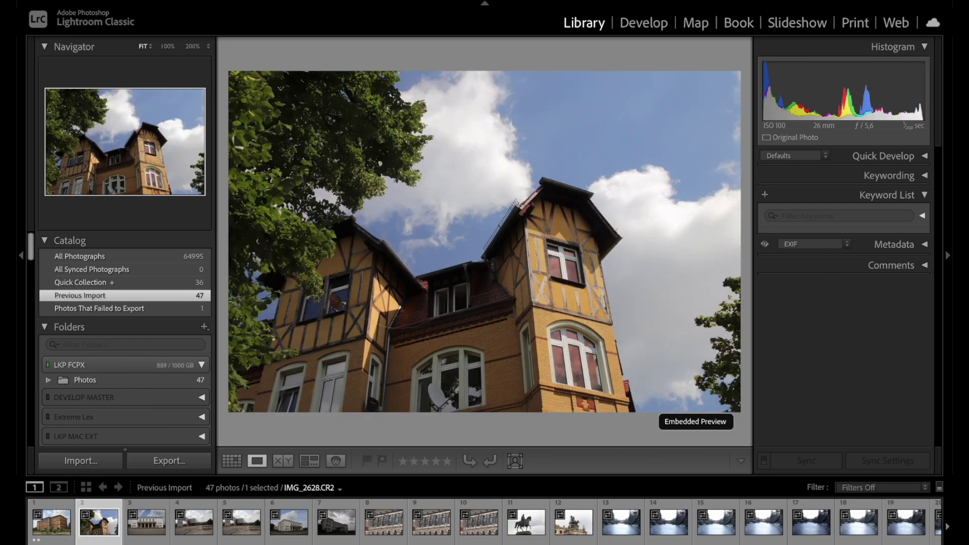
key("2")
key("Right")
key("2")
key("Right")
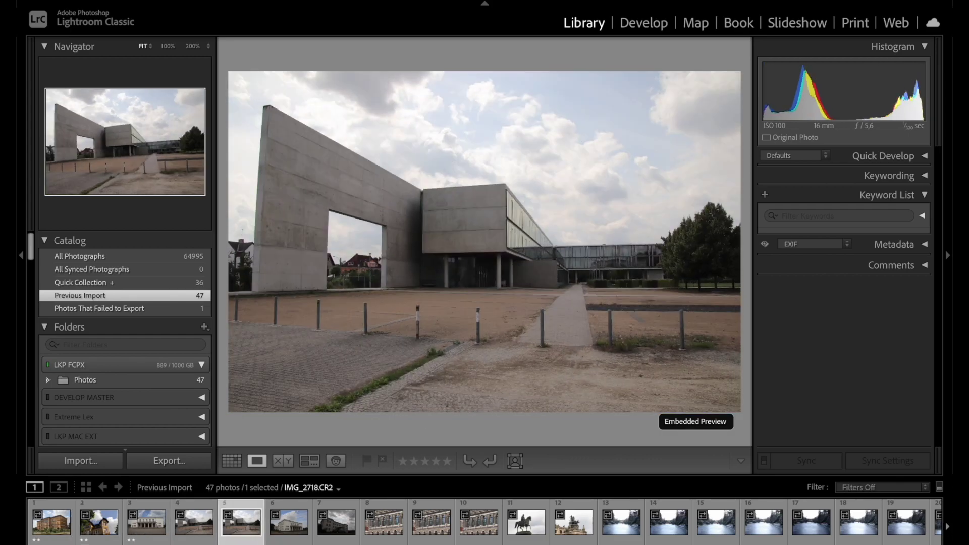
key("Right")
key("2")
key("Right")
key("Right")
key("Right")
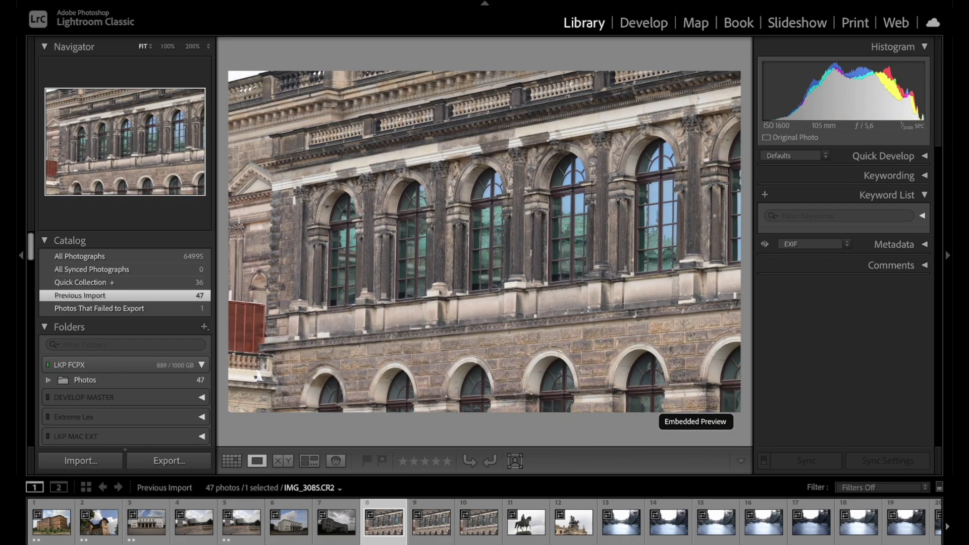
Rate the remaining keepers two stars, through the fireworks and beach shots to the final sunset
key("Right")
key("Right")
key("Right")
key("Right")
key("Right")
key("Right")
key("Right")
key("Right")
key("Right")
key("Right")
key("Right")
key("Right")
key("Right")
key("Right")
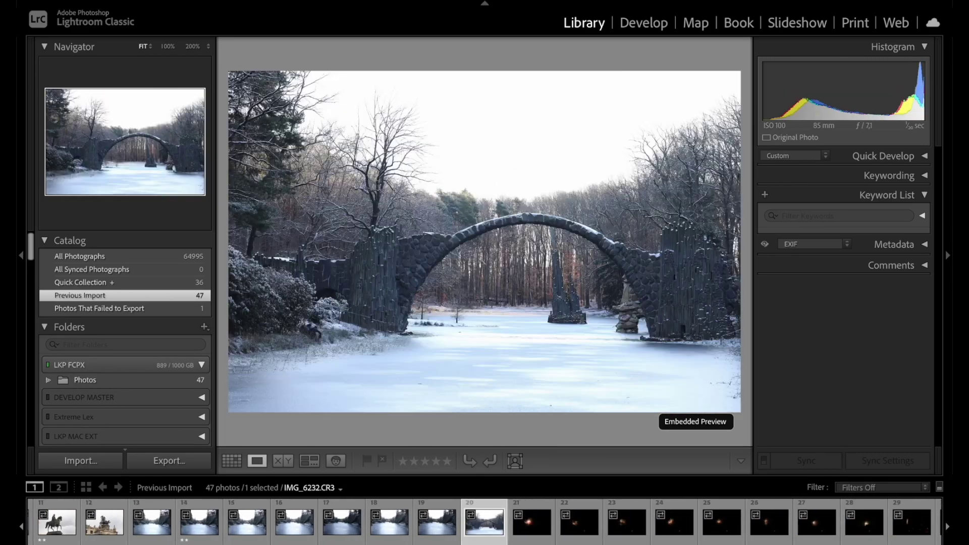
key("2")
key("Right")
key("Right")
key("2")
key("Right")
key("Right")
key("Right")
key("Right")
key("Right")
key("2")
key("Right")
key("Right")
key("Right")
key("2")
key("Right")
key("Right")
key("Right")
key("2")
key("Right")
key("2")
key("Right")
key("Right")
key("Right")
key("Right")
key("Right")
key("Right")
key("Right")
key("2")
key("Right")
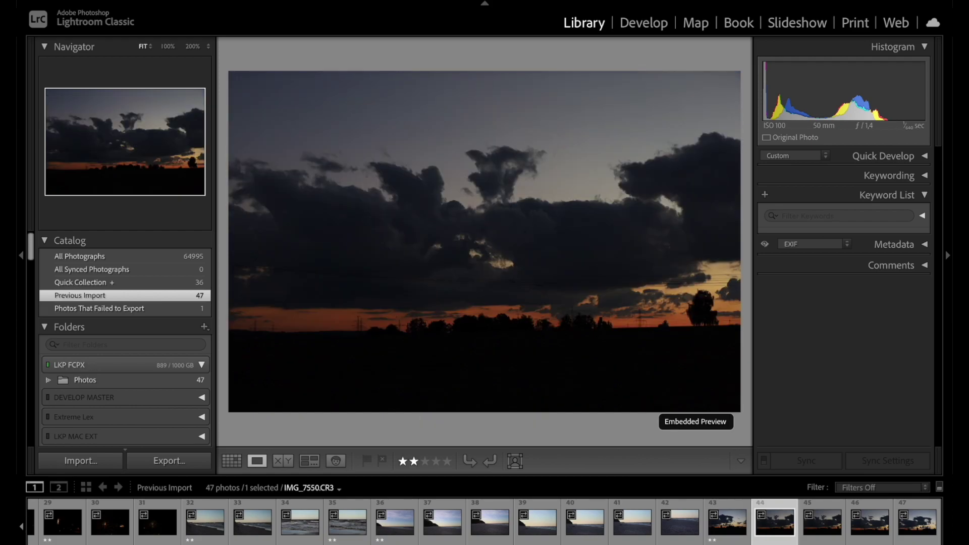
key("Right")
key("Right")
key("Right")
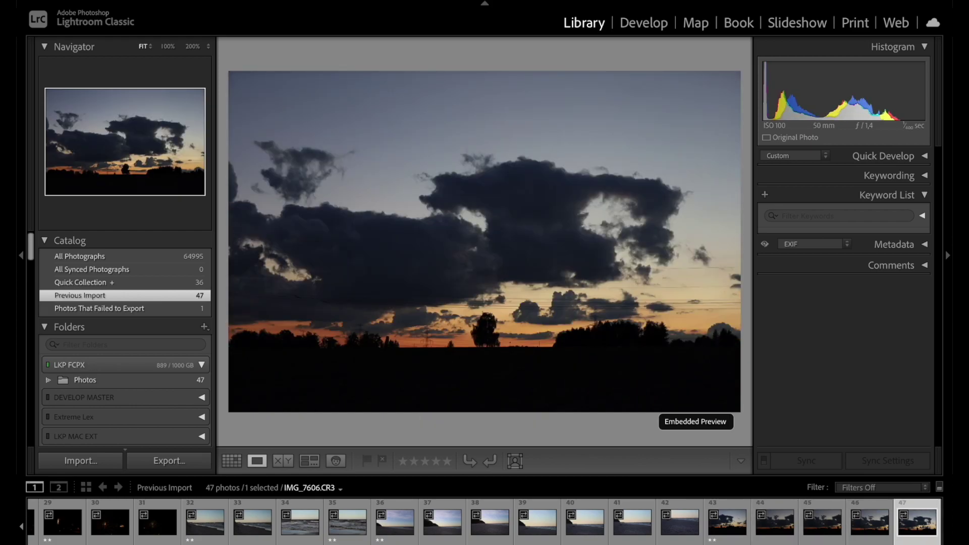
key("2")
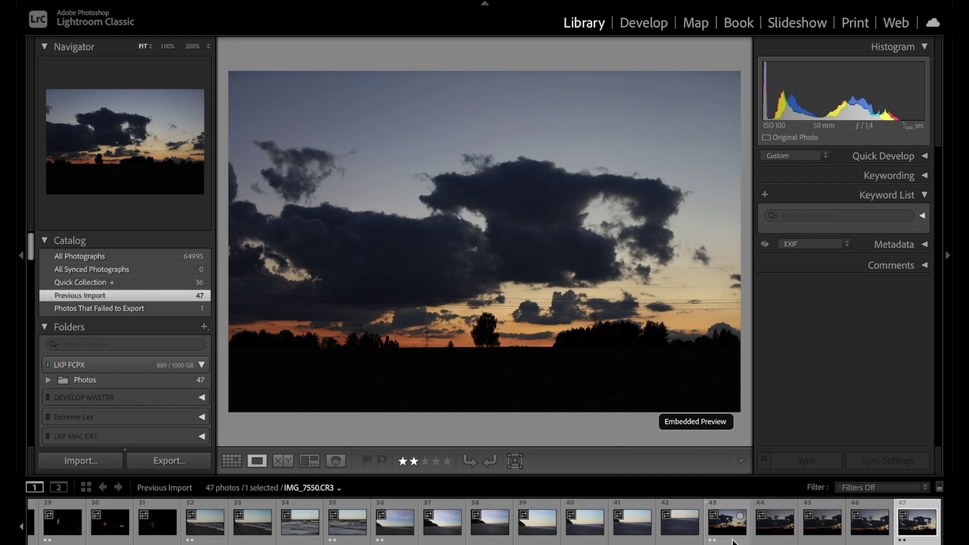
Set the filmstrip filter to Rated so only the 15 two-star photos show
left_click(873, 488)
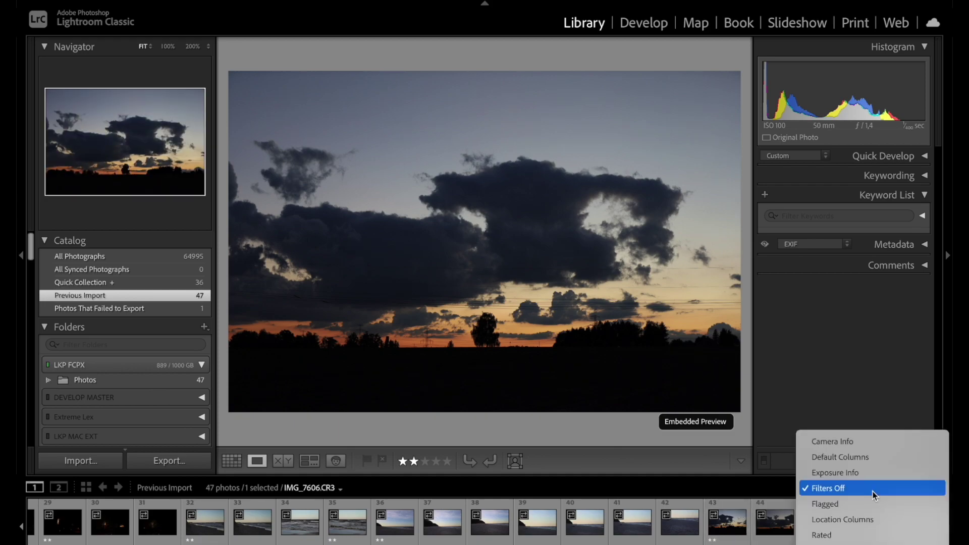
scroll(841, 500, "down", 3)
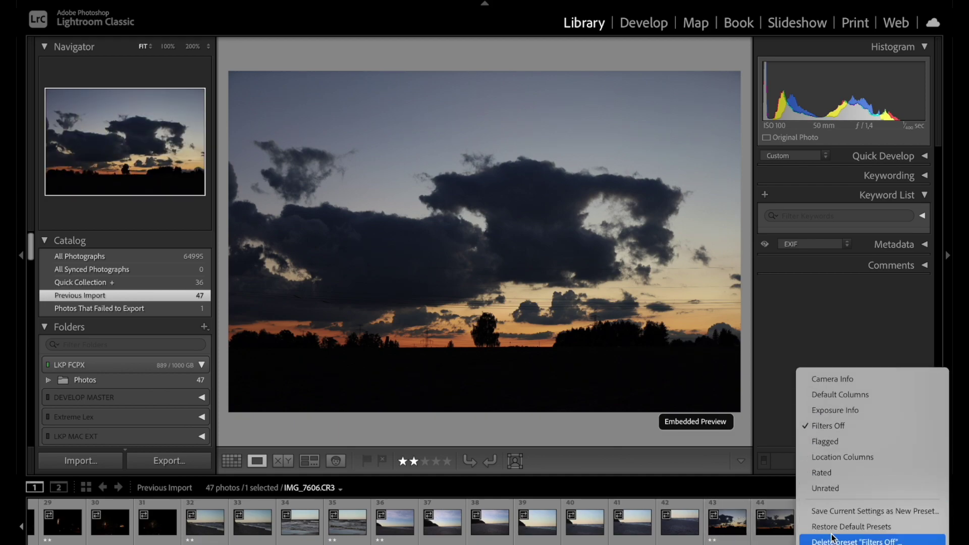
left_click(838, 471)
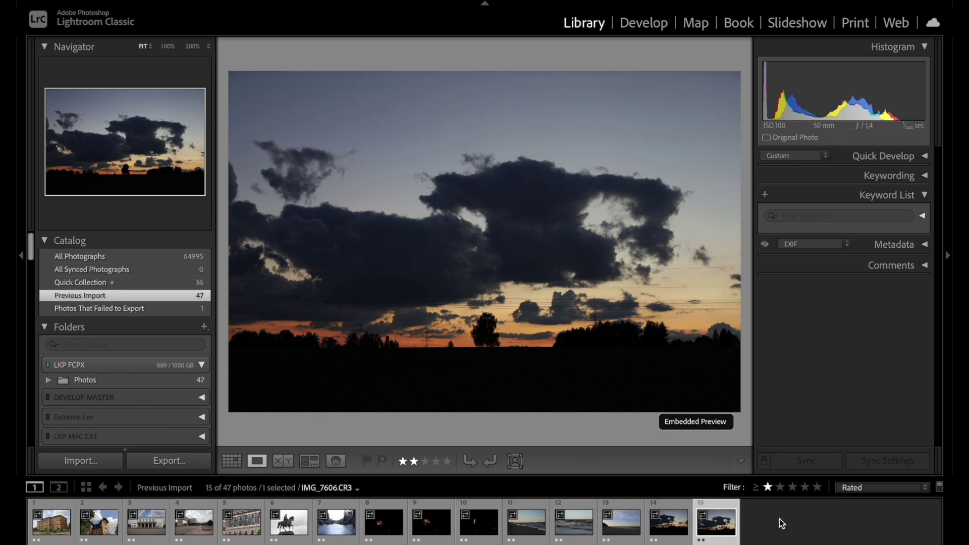
left_click(851, 488)
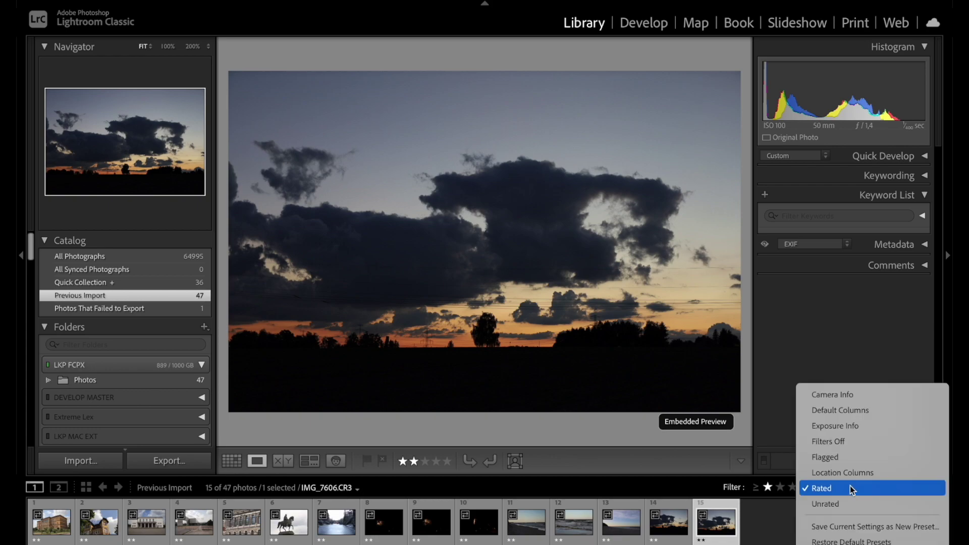
left_click(832, 441)
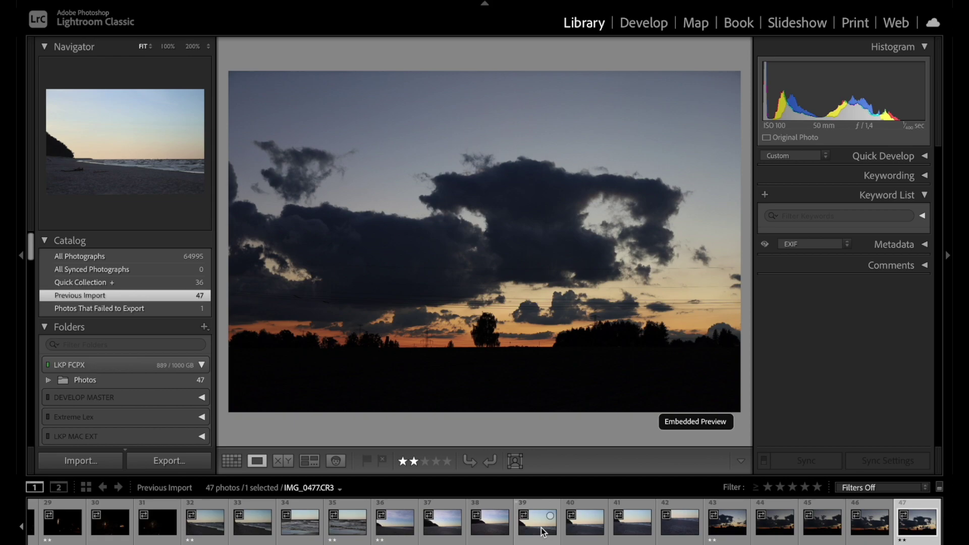
left_click(863, 490)
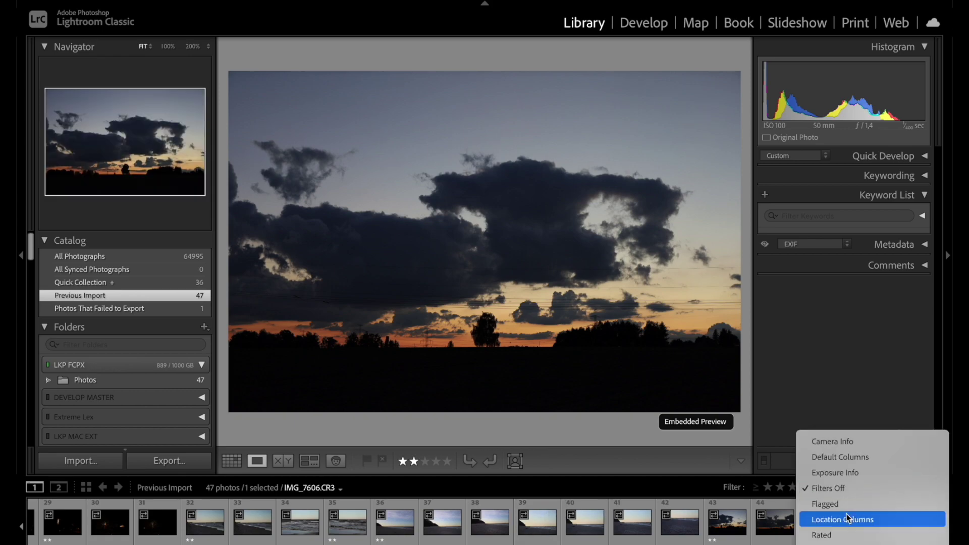
left_click(833, 534)
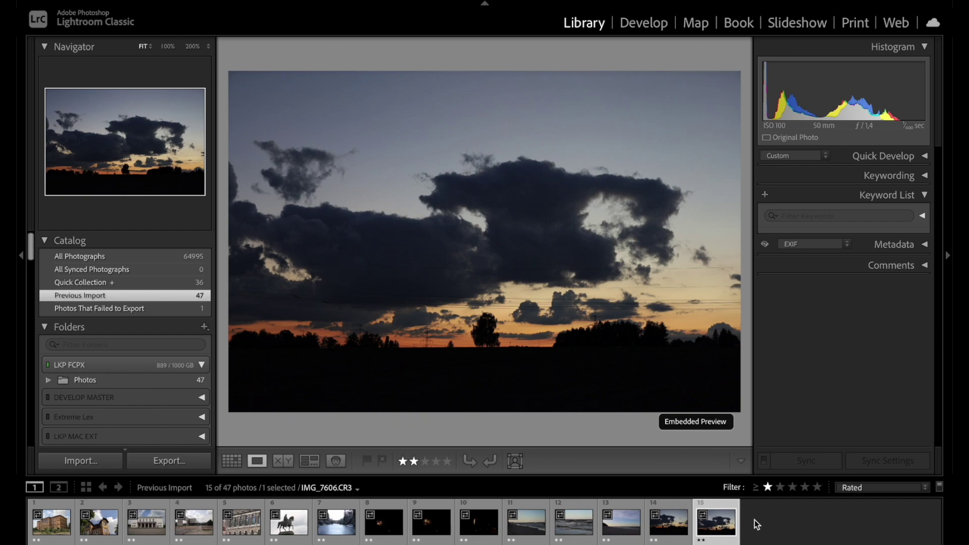
Create virtual copies of all 15 rated photos
key("ctrl+a")
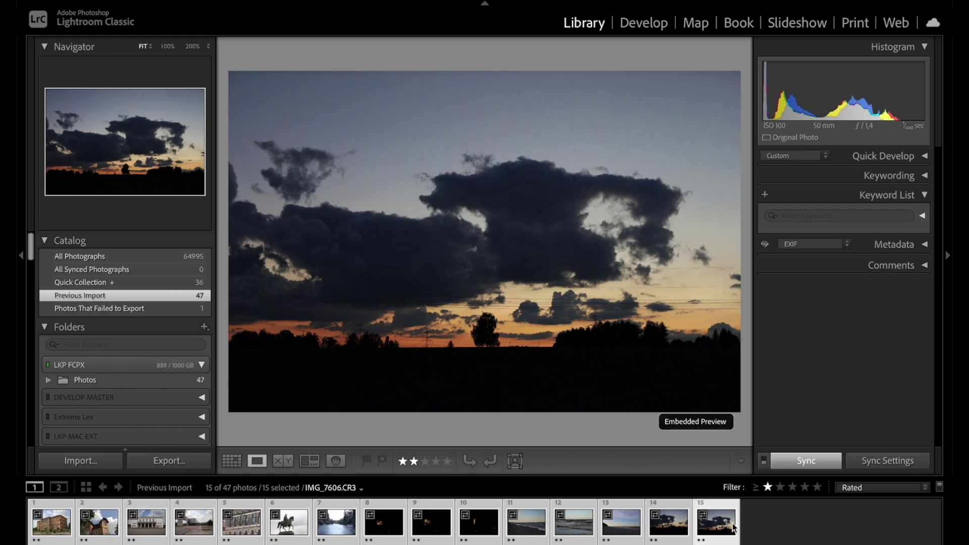
left_click(45, 524)
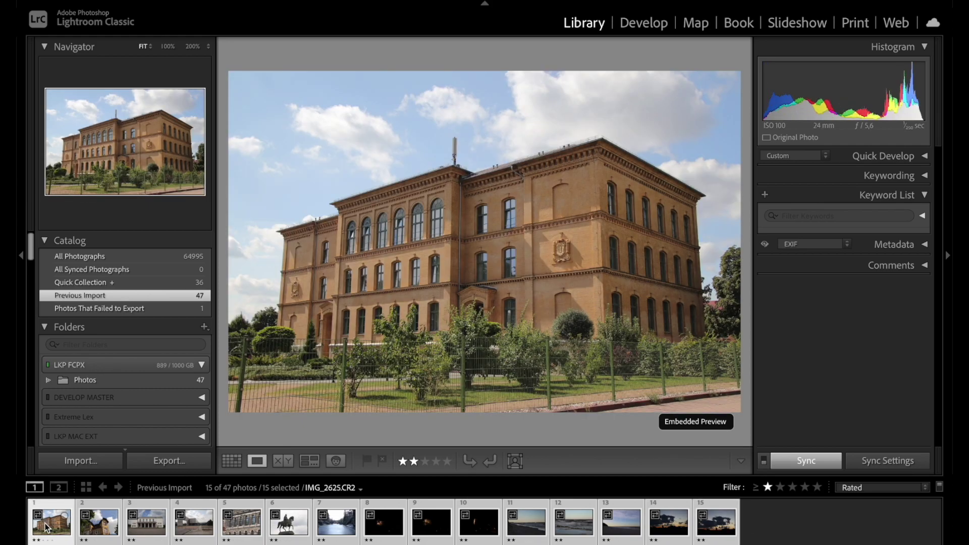
right_click(46, 527)
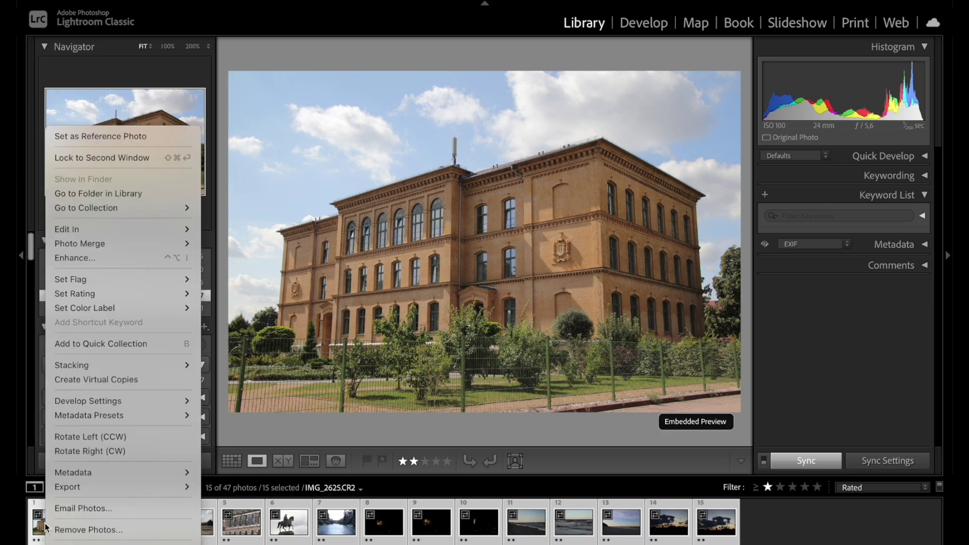
left_click(130, 382)
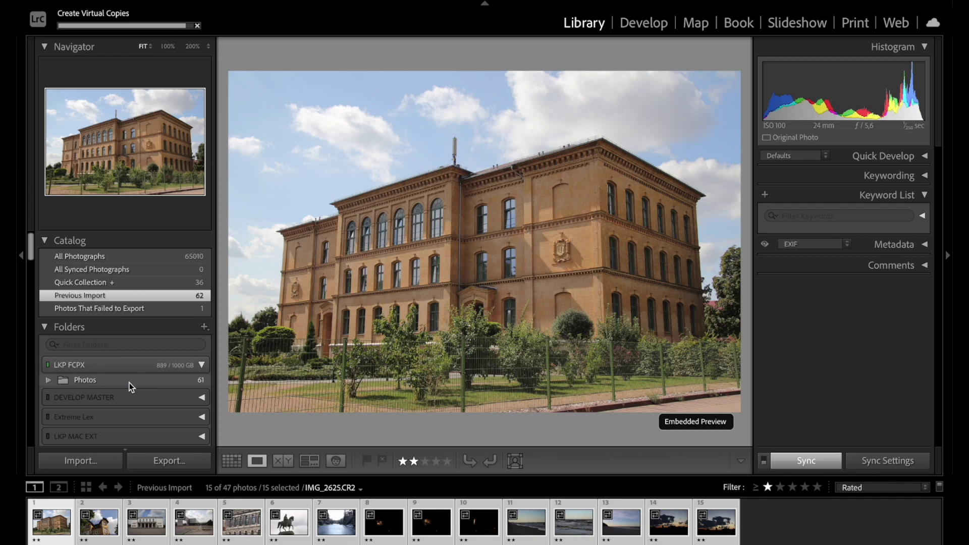
Select the IMG_2625 Copy 1 virtual copy of the building photo
left_click(64, 536)
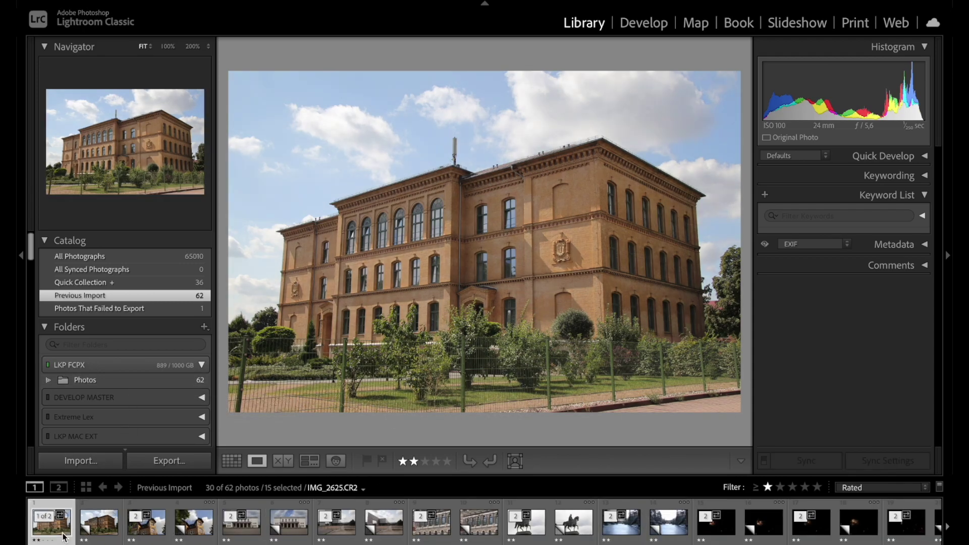
left_click(103, 534)
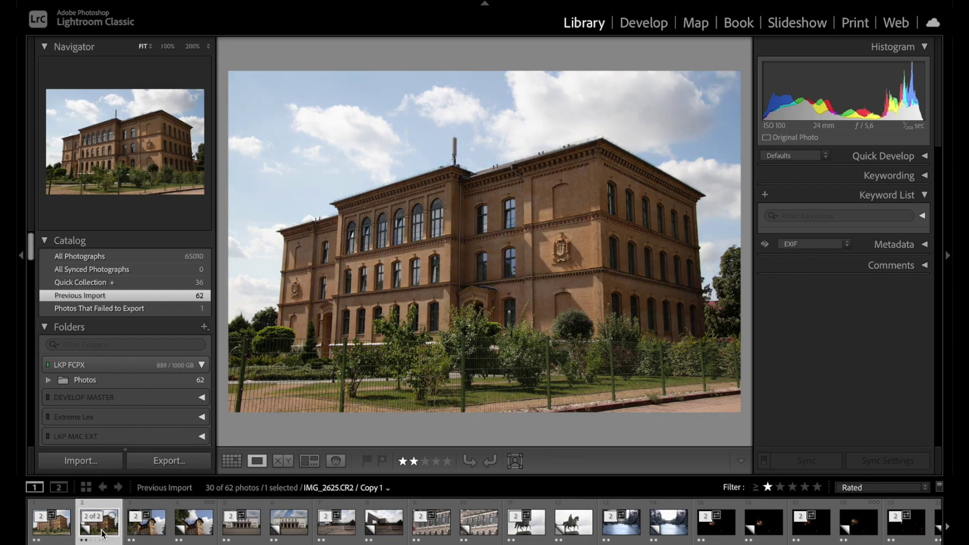
left_click(55, 537)
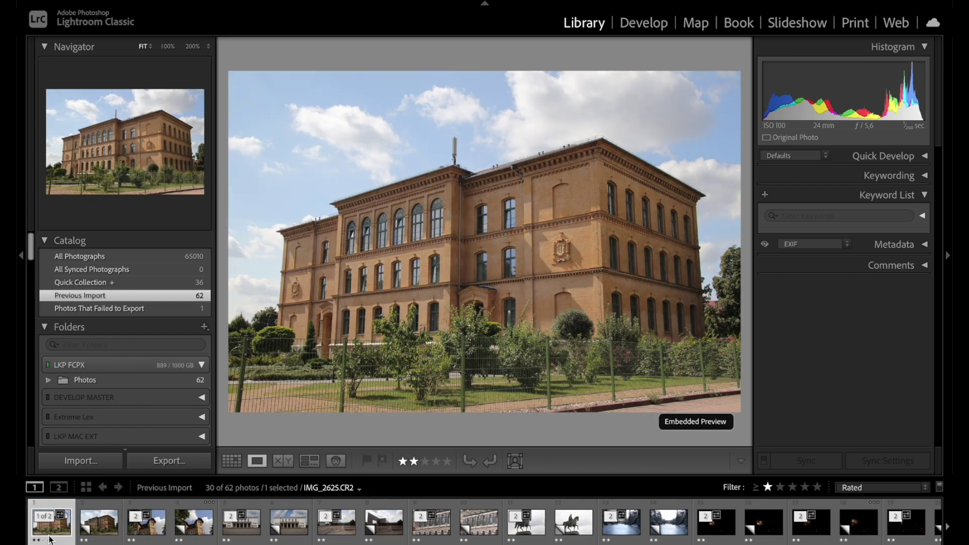
left_click(107, 536)
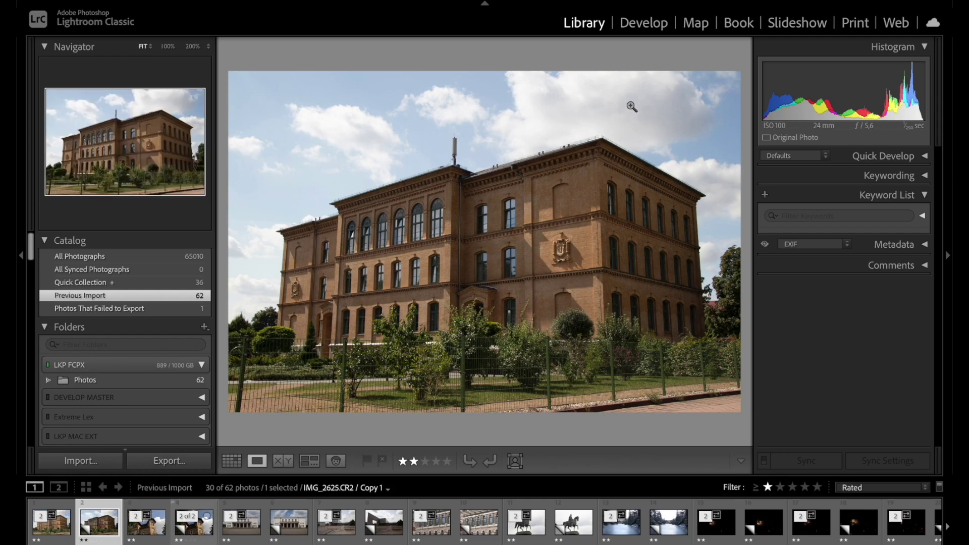
Switch to Develop and collapse the LexK -- The States group and the Presets panel
left_click(655, 23)
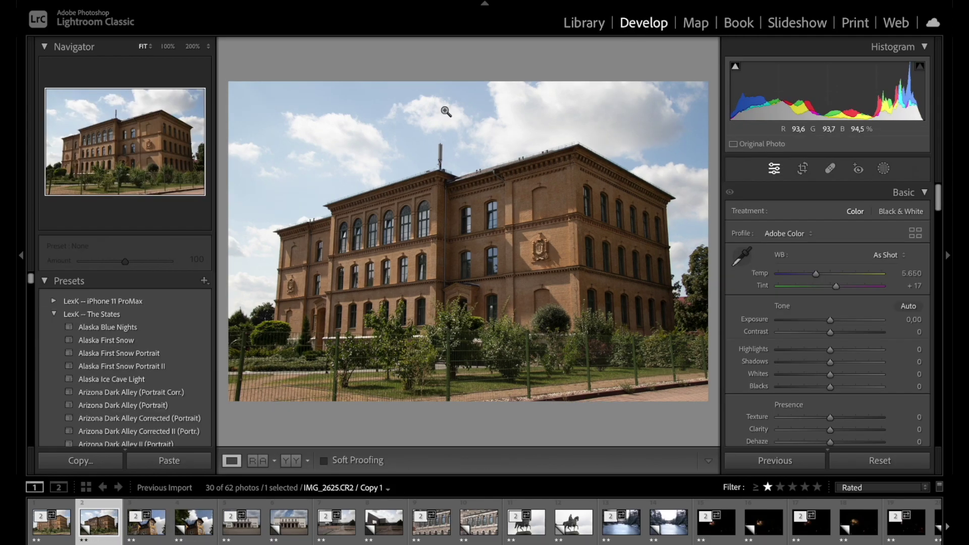
left_click(54, 314)
left_click(45, 281)
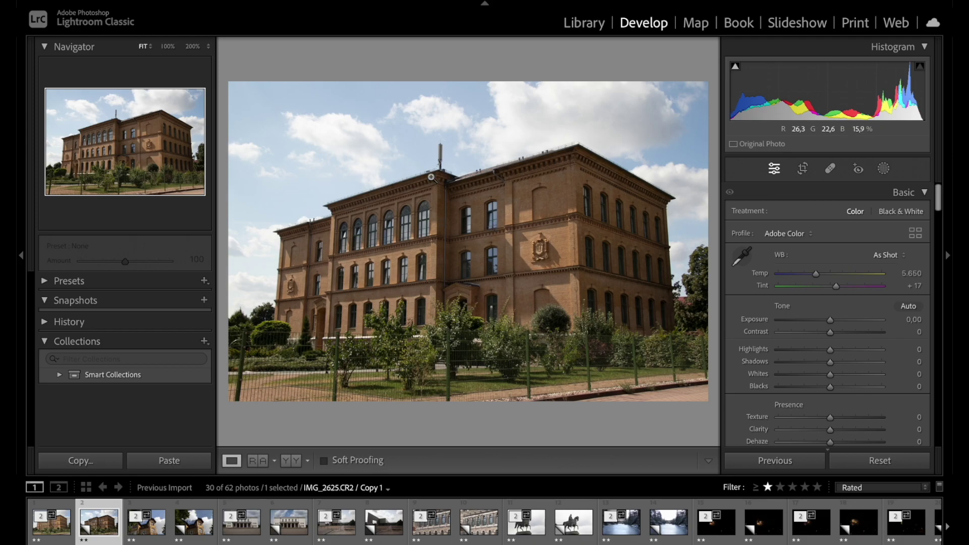
Try the Navigator zoom on the facade, switching to FILL and panning right
left_click(432, 195)
left_click(433, 195)
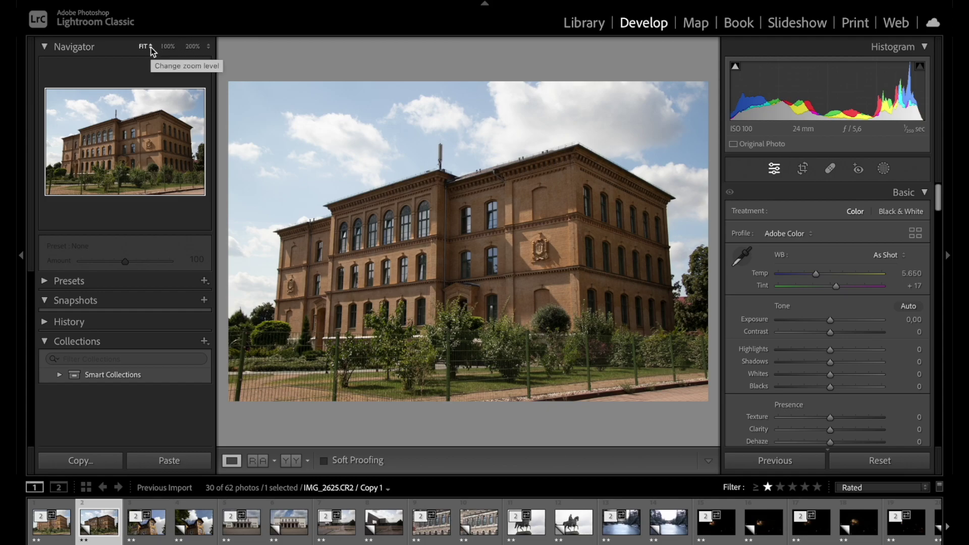
left_click(153, 61)
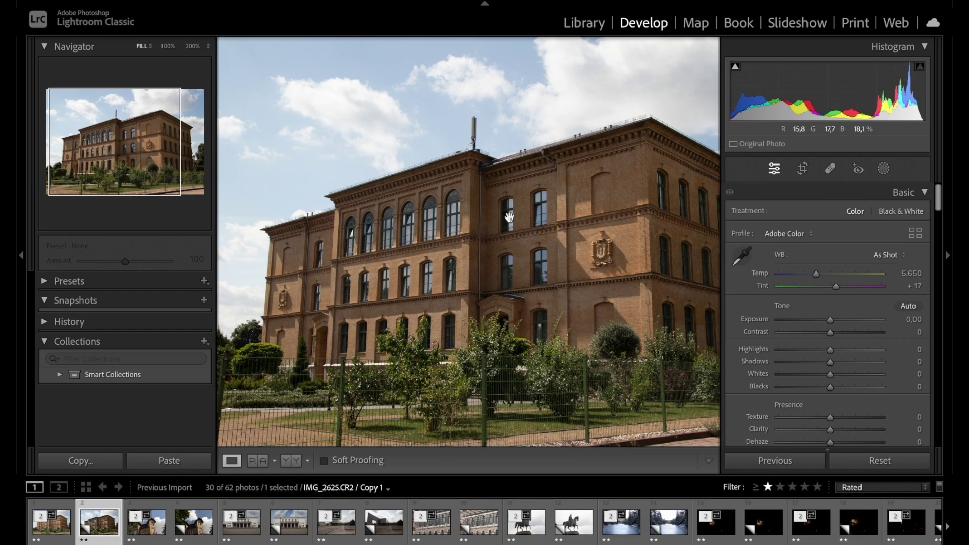
left_click_drag(509, 217, 412, 222)
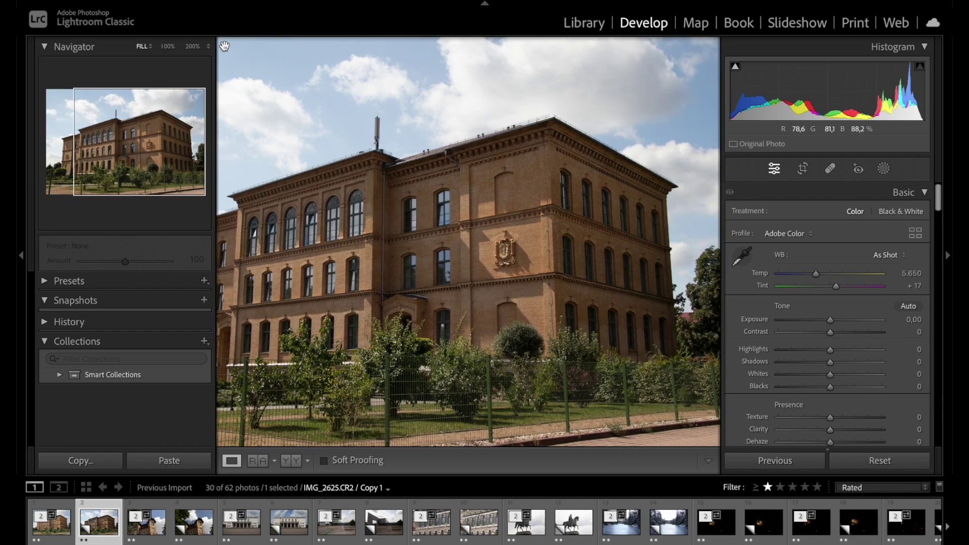
left_click(150, 46)
left_click(150, 31)
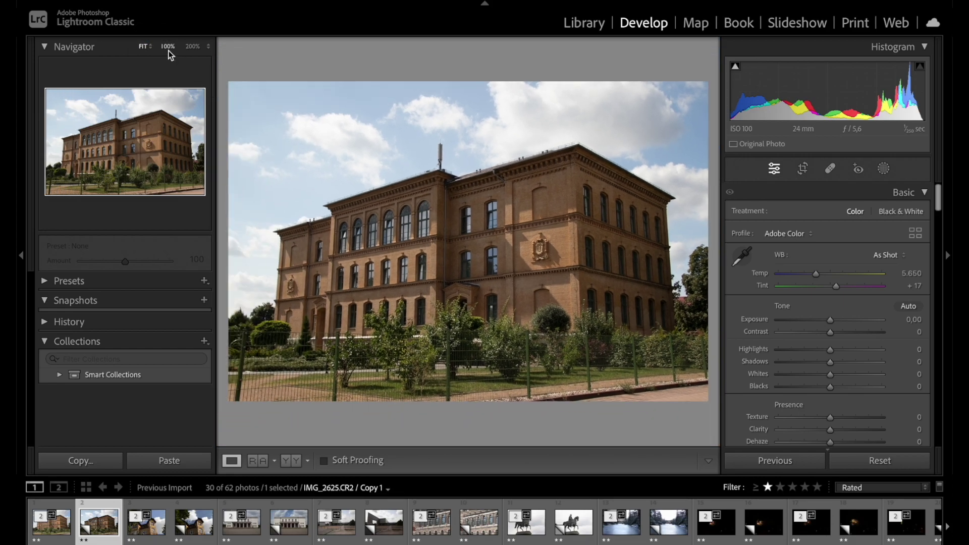
left_click(206, 47)
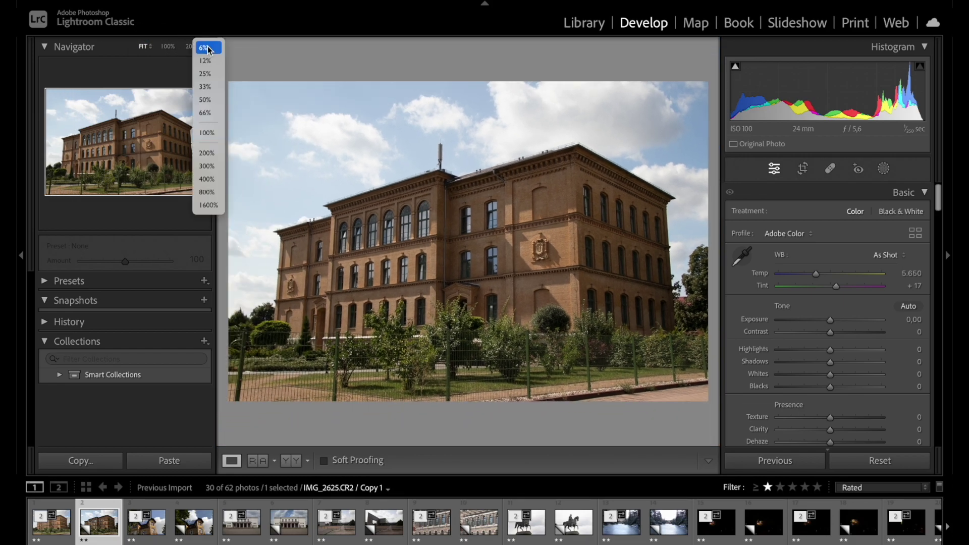
left_click(207, 166)
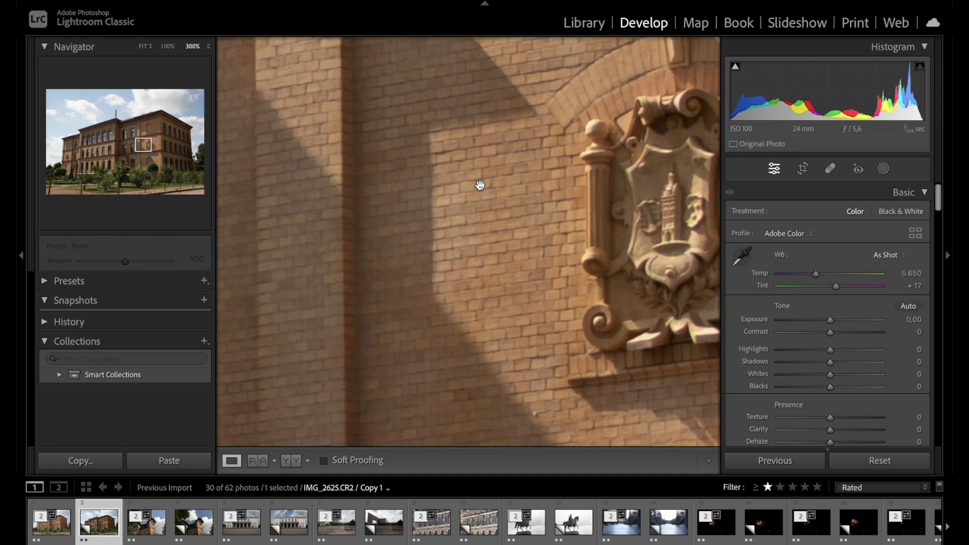
scroll(480, 185, "up", 5)
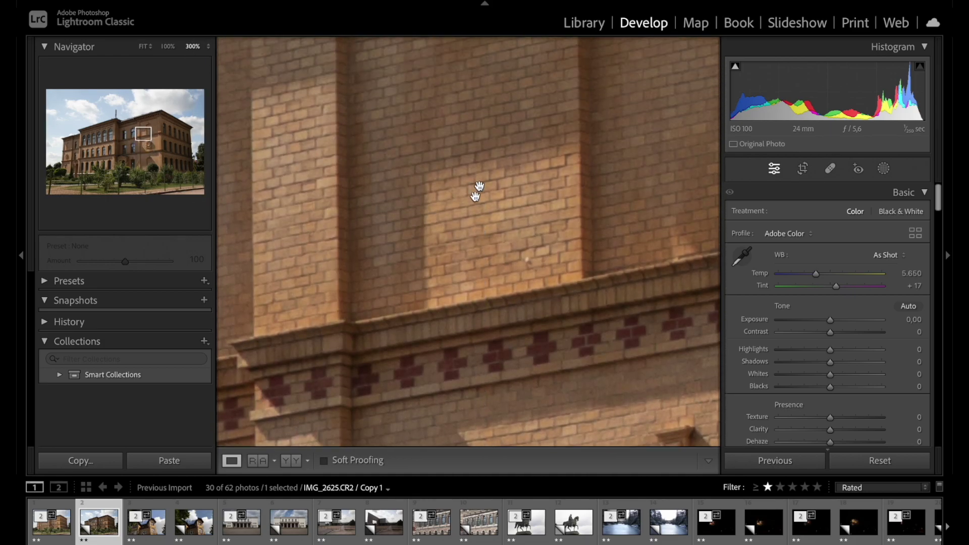
left_click(168, 47)
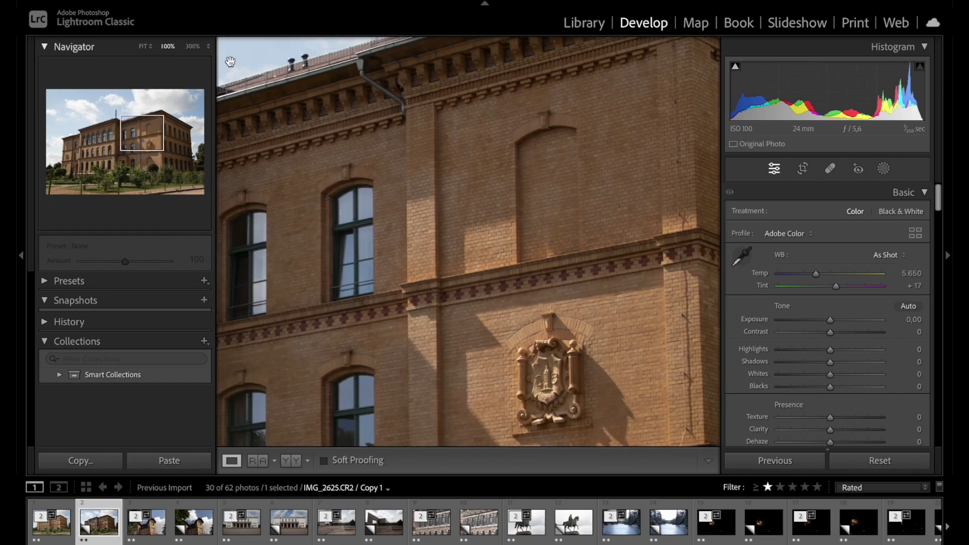
left_click(433, 239)
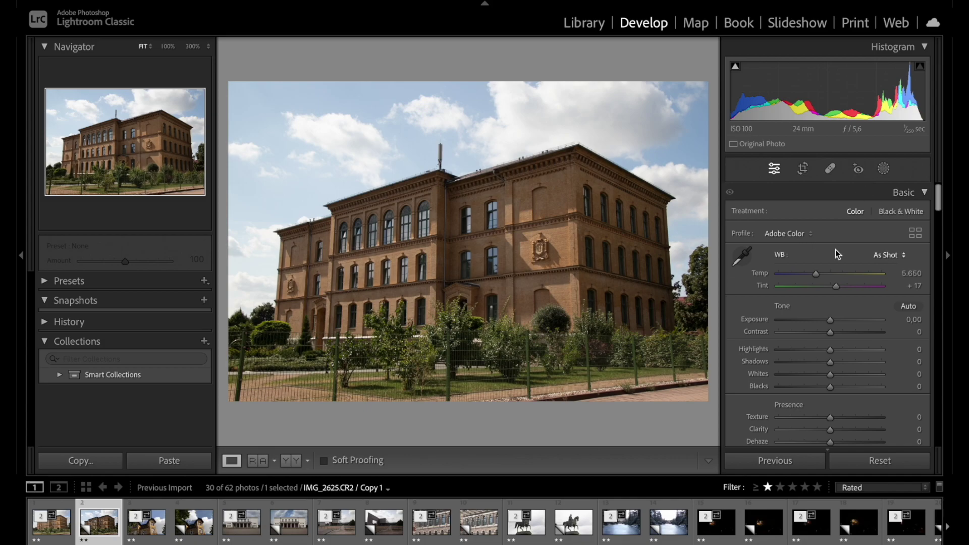
scroll(835, 249, "down", 2)
scroll(835, 249, "up", 2)
scroll(787, 399, "down", 2)
scroll(779, 425, "down", 5)
left_click(772, 397, "ctrl")
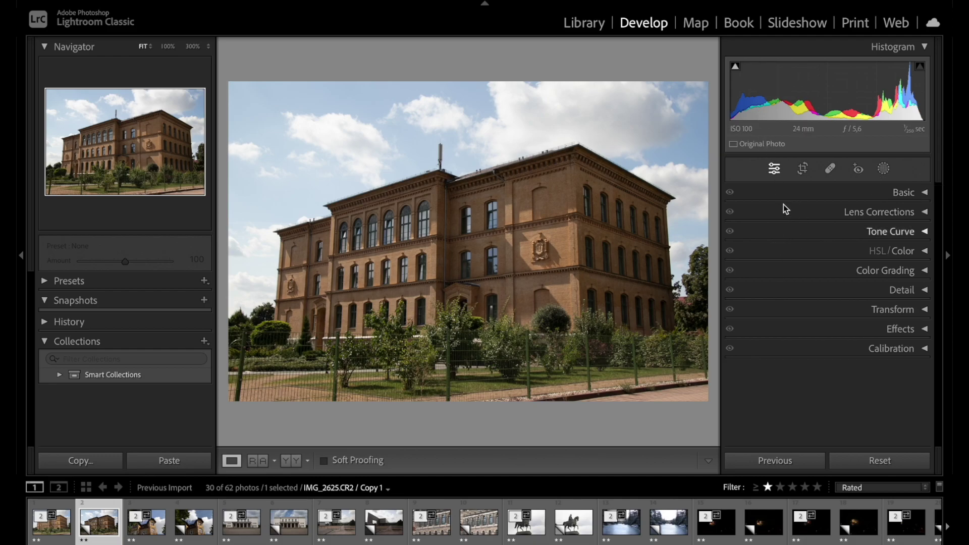
left_click(926, 193)
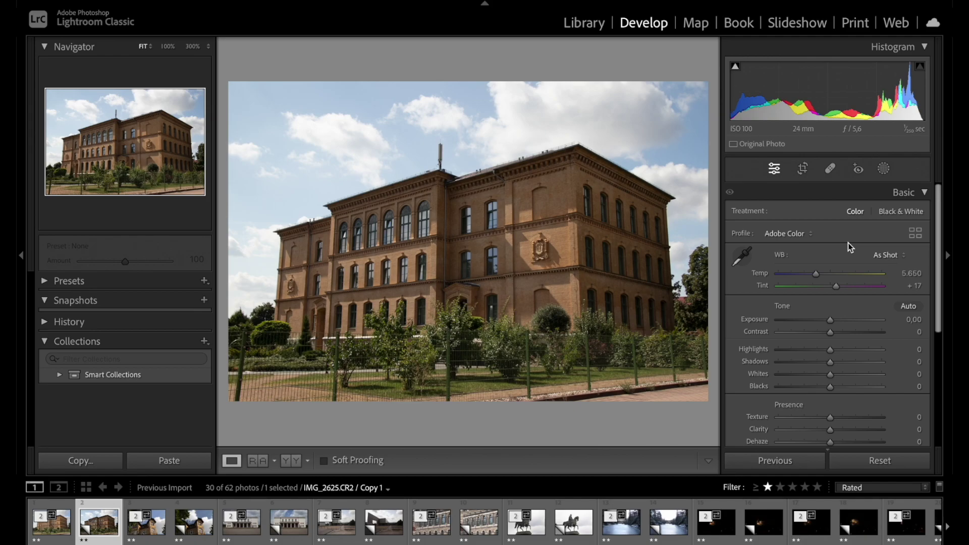
Drag Temp to a custom 6.735 and preview Tint, leaving Tint at +17
scroll(840, 259, "down", 2)
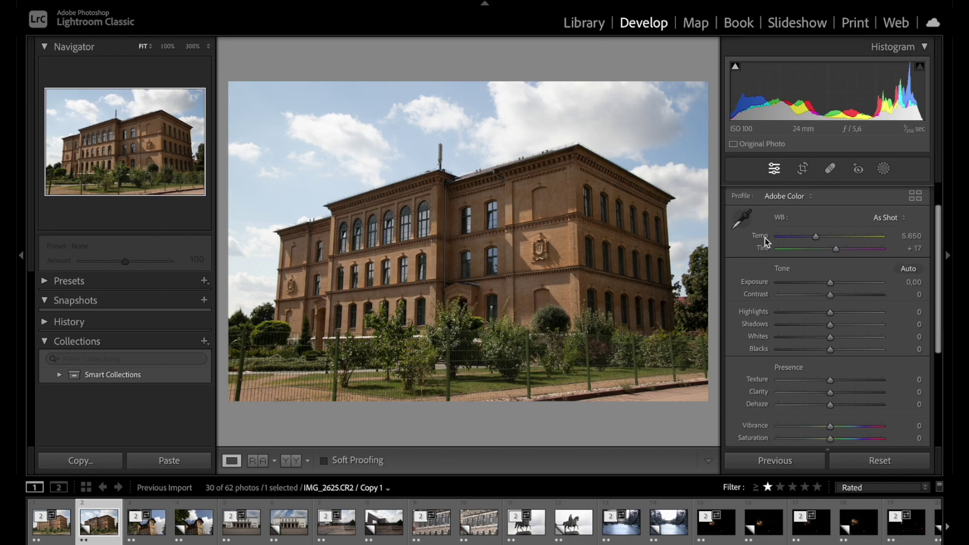
left_click_drag(817, 240, 827, 241)
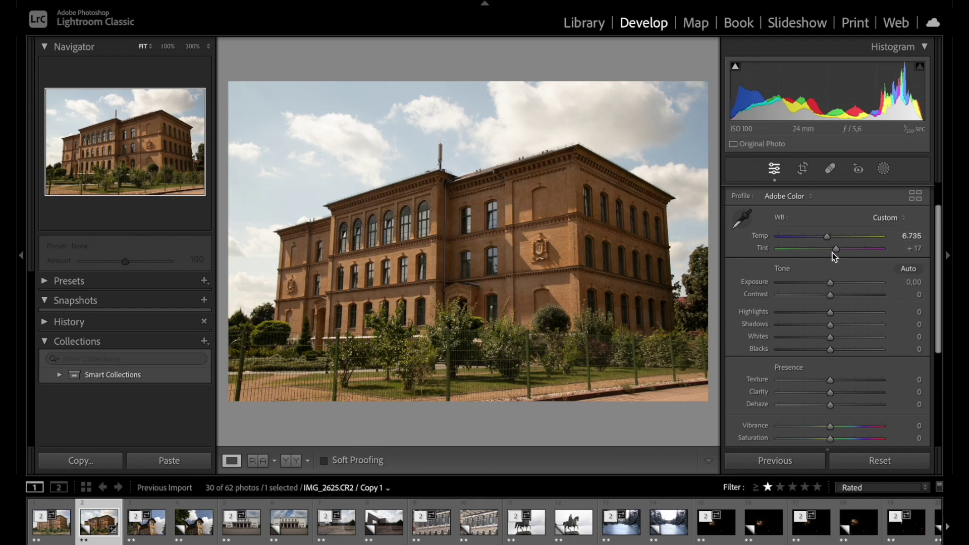
mouse_move(836, 253)
left_mouse_down()
mouse_move(787, 250)
mouse_move(846, 251)
mouse_move(811, 250)
mouse_move(836, 251)
left_mouse_up()
Create an automatic sky mask and rename it 'Sky'
left_click(884, 169)
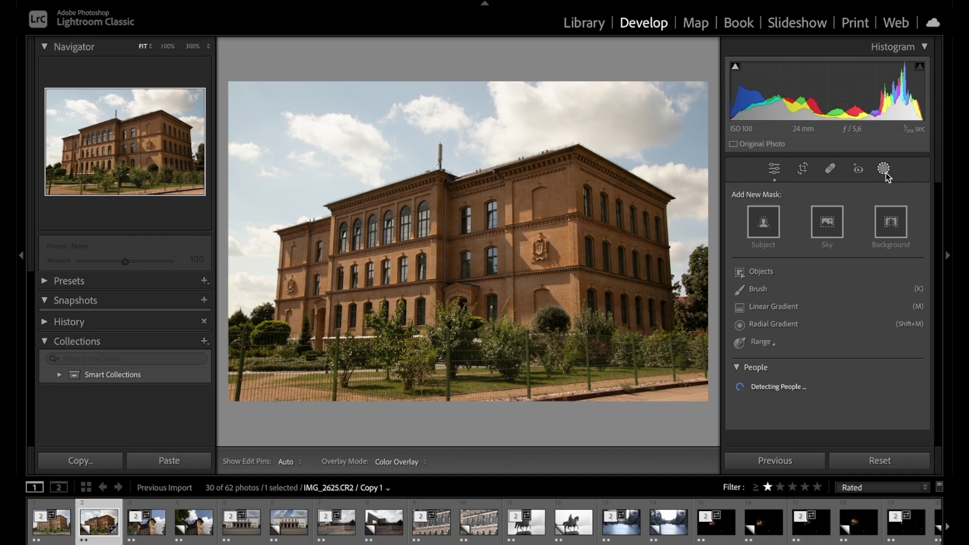
left_click(817, 228)
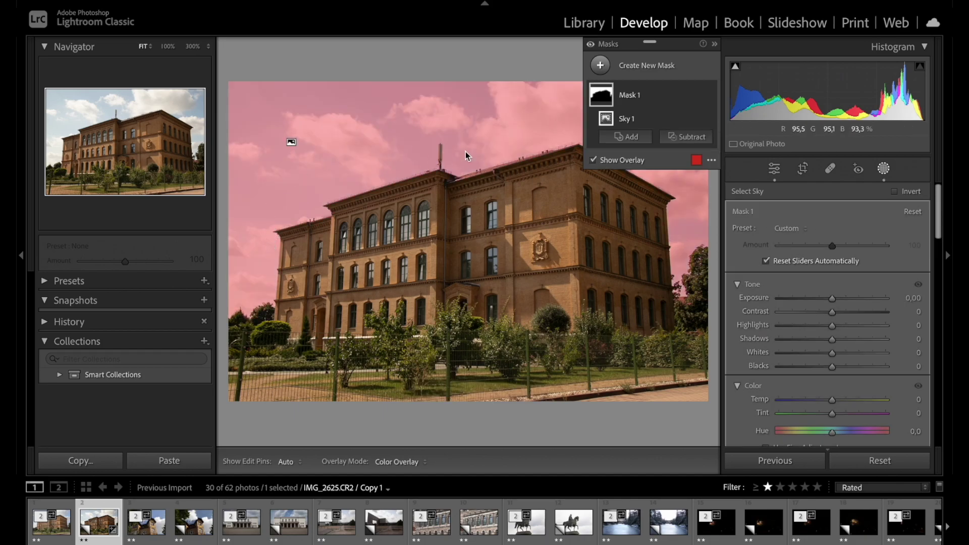
mouse_move(701, 97)
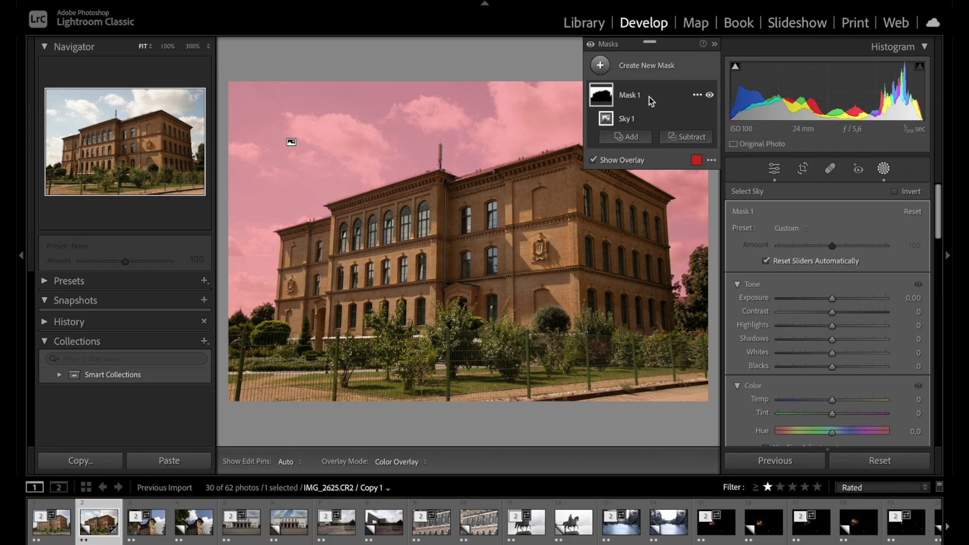
double_click(627, 96)
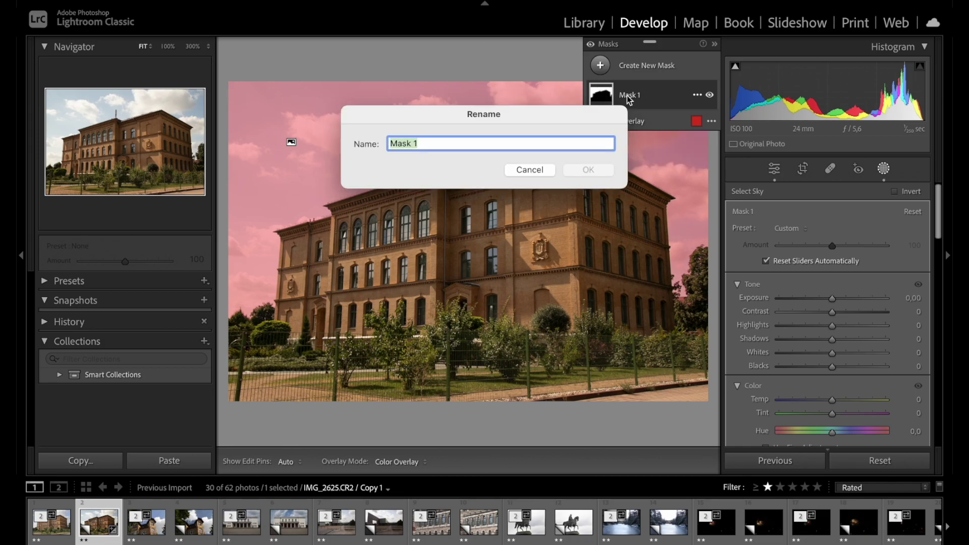
type("Sky")
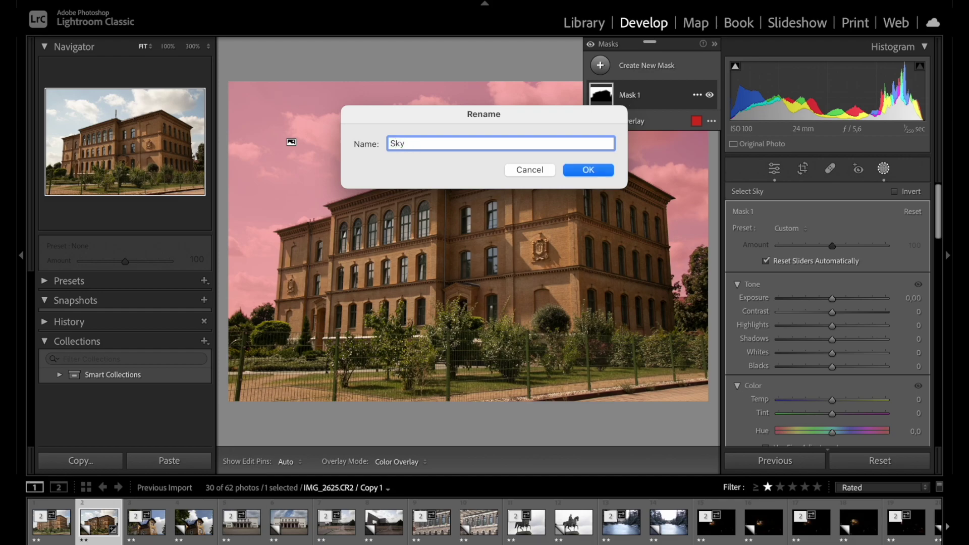
key("Return")
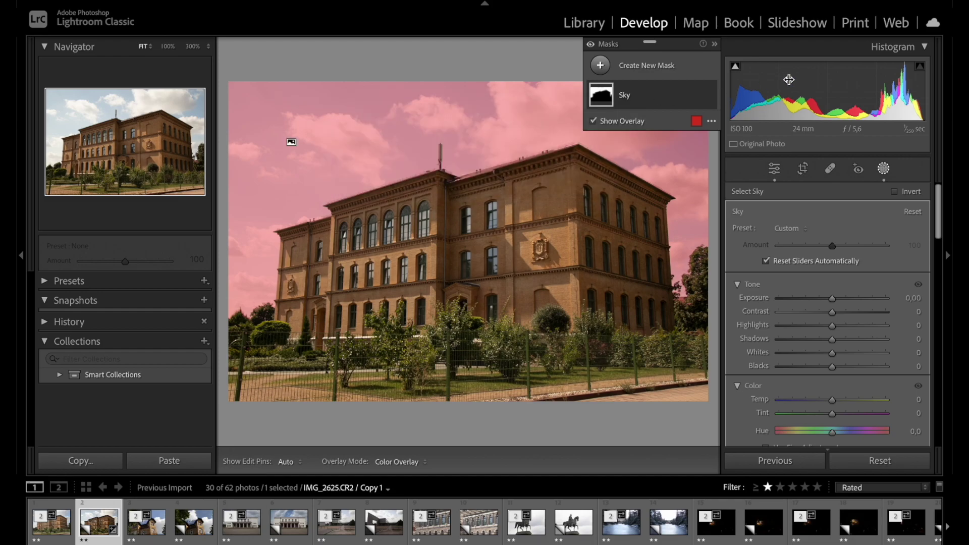
Duplicate and invert the Sky mask as 'Sky Inverted', then reselect Sky
left_click(697, 96)
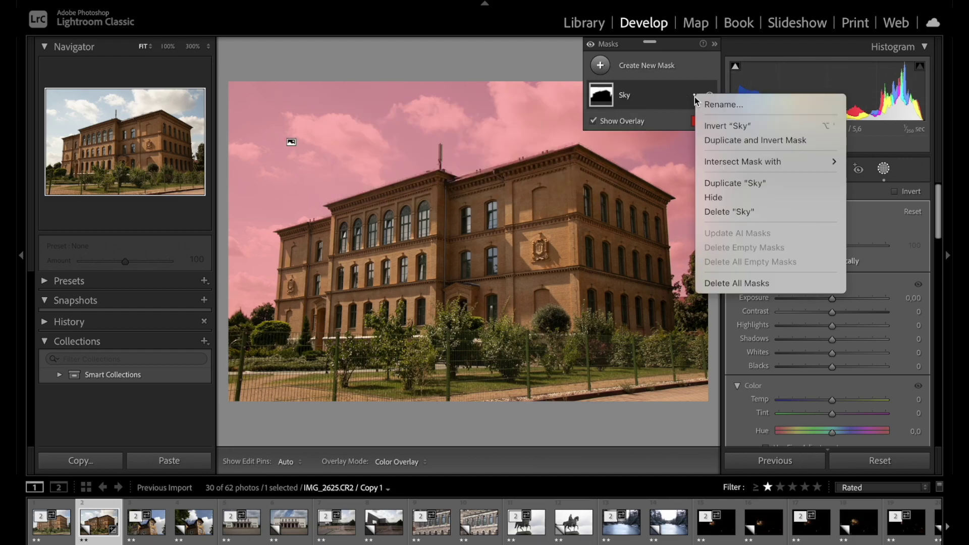
left_click(721, 143)
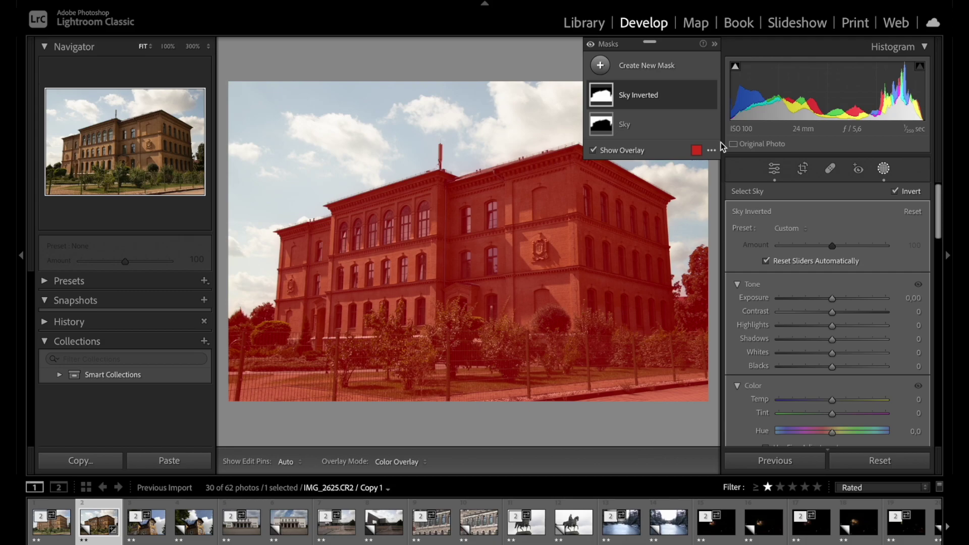
left_click(664, 123)
left_click(668, 99)
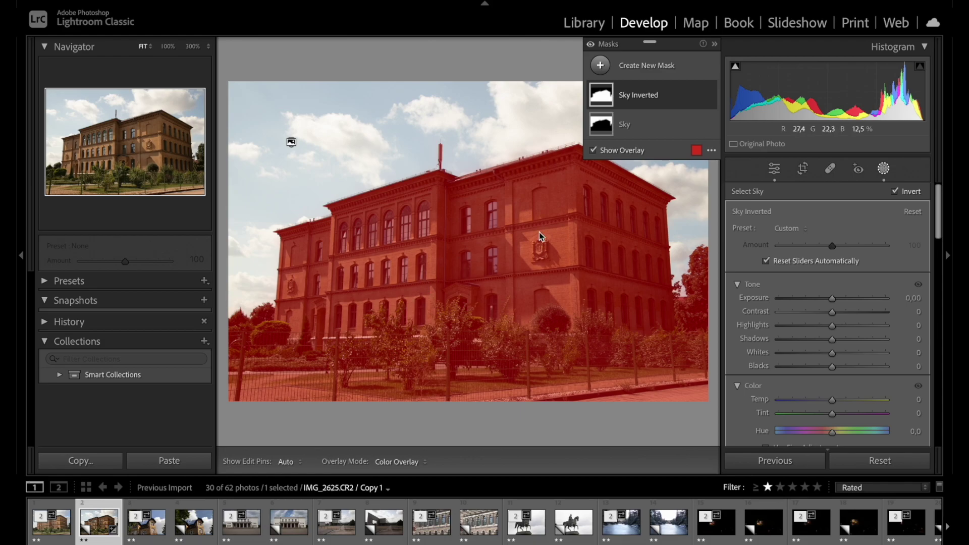
left_click(626, 126)
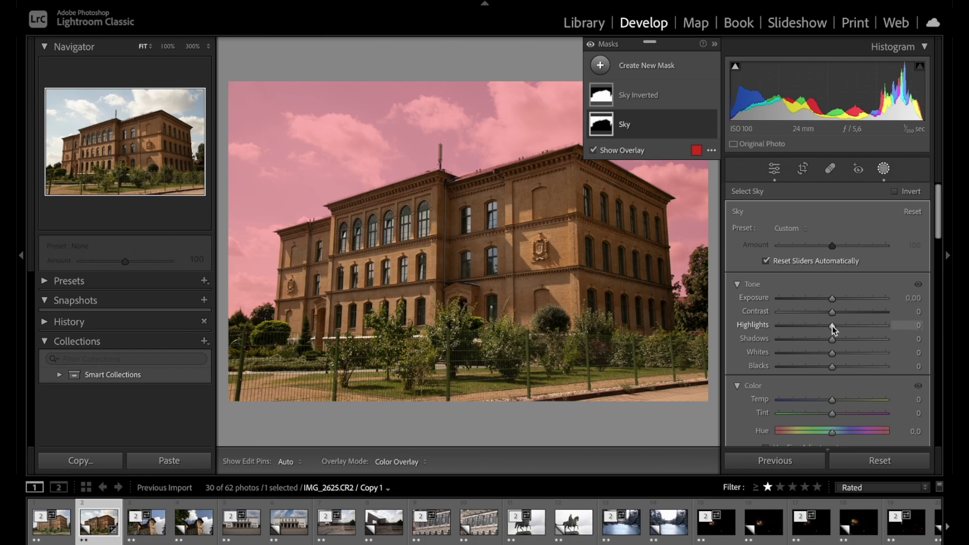
On the Sky mask, lower Highlights to −25, raise Whites to 12 and cool Temp to −11
left_click_drag(832, 325, 821, 343)
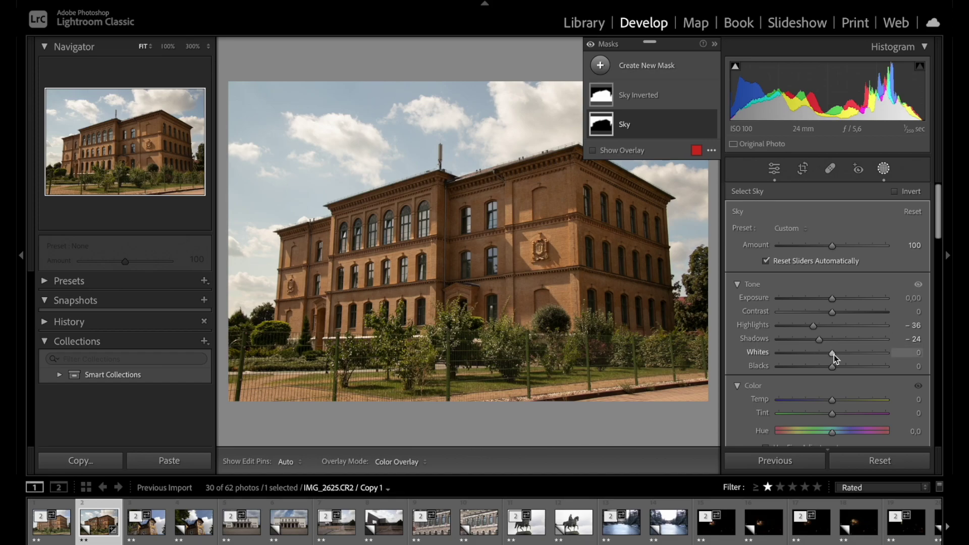
left_click_drag(834, 355, 825, 367)
left_click_drag(830, 402, 825, 404)
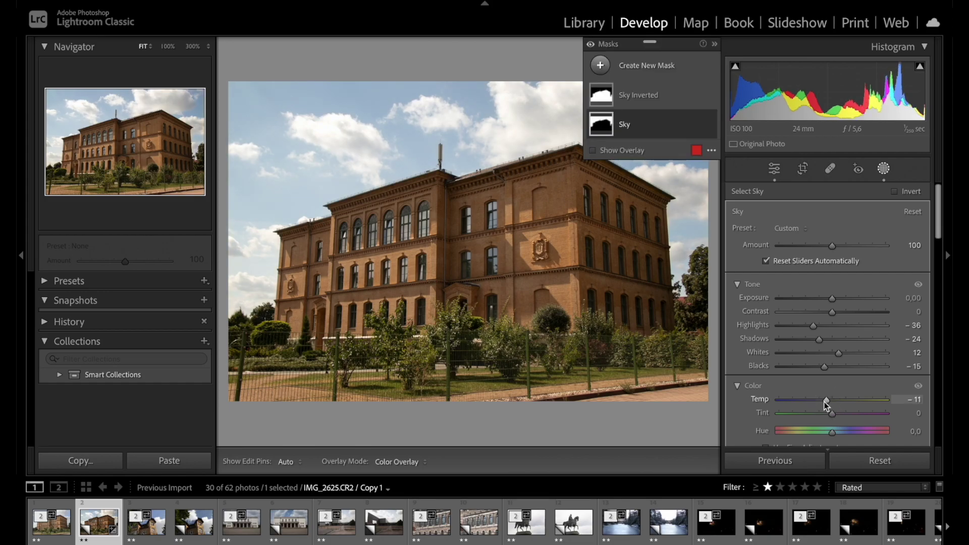
scroll(823, 402, "down", 2)
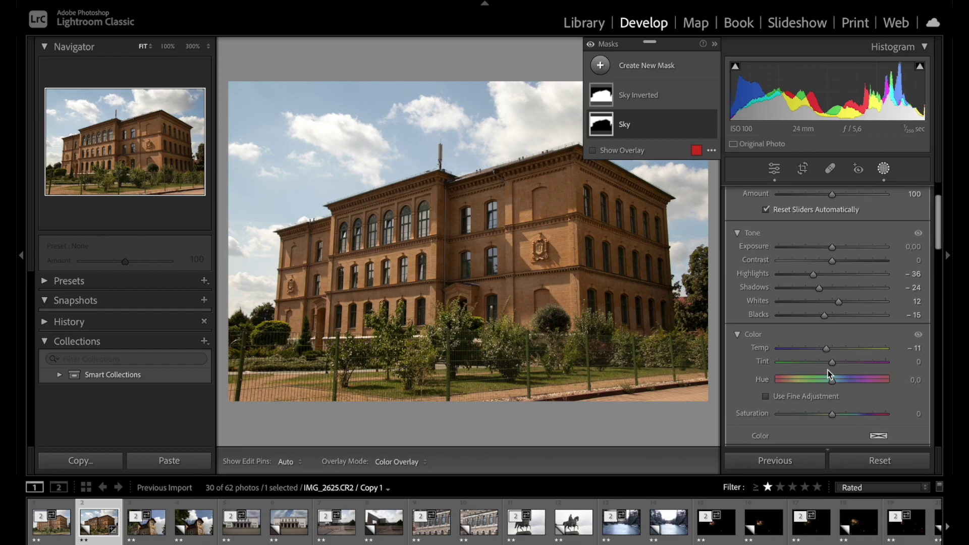
scroll(828, 371, "down", 2)
scroll(822, 390, "up", 2)
scroll(823, 391, "up", 2)
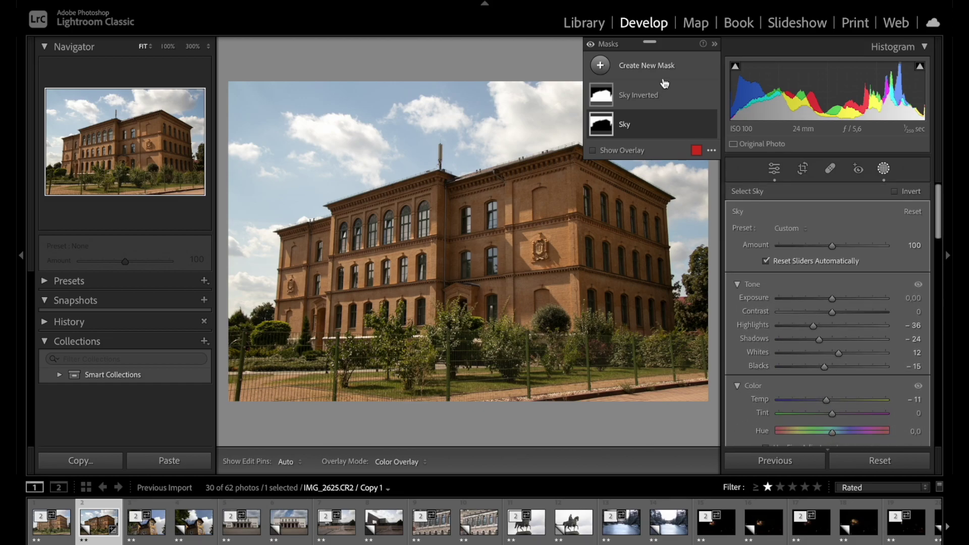
scroll(741, 269, "down", 15)
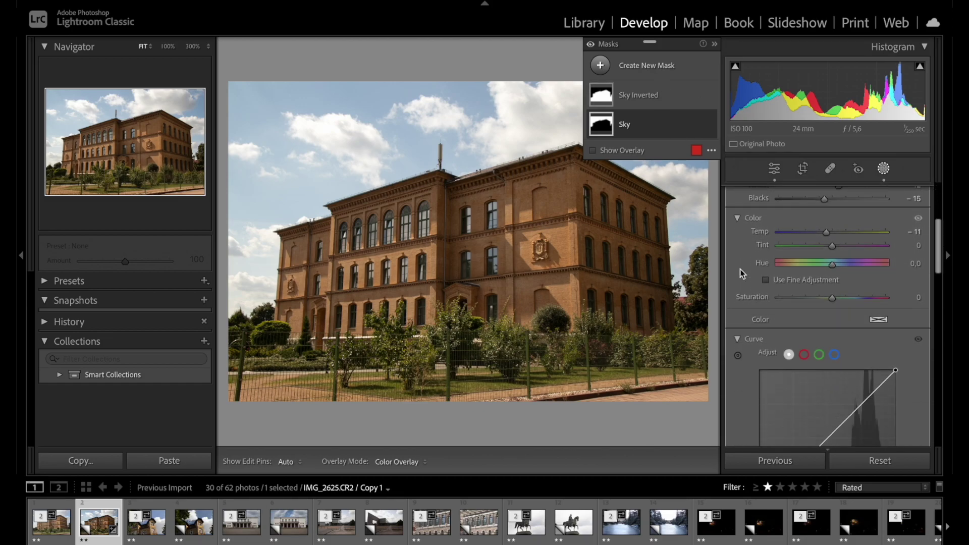
Add Dehaze 22 to the sky, inspect the roofline at 100%, then return to FIT
left_click_drag(821, 280, 832, 280)
scroll(832, 280, "up", 15)
scroll(832, 280, "down", 2)
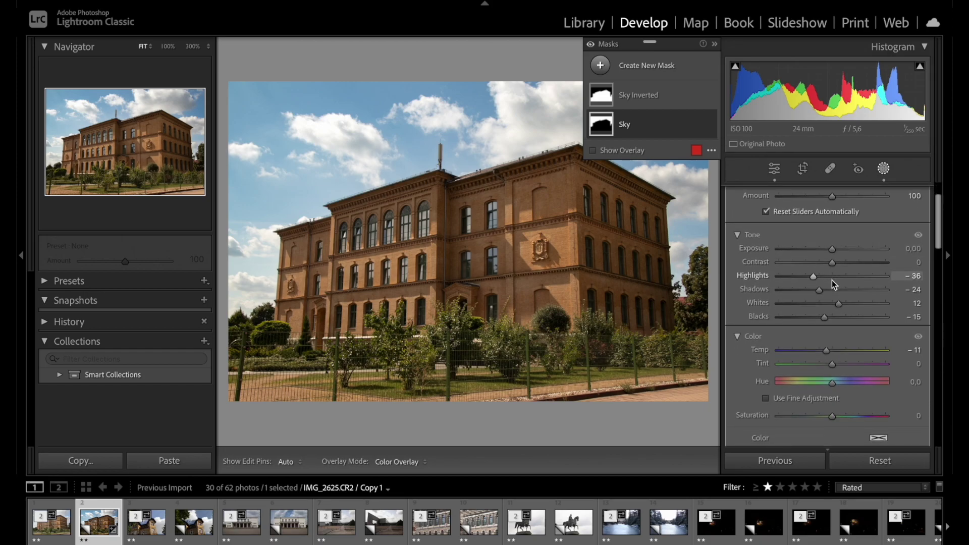
scroll(835, 303, "down", 8)
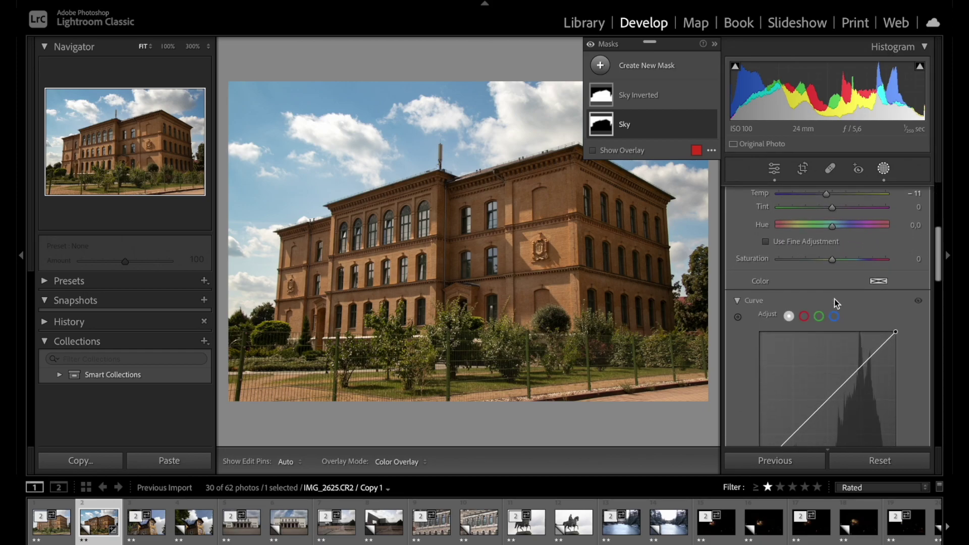
double_click(844, 354)
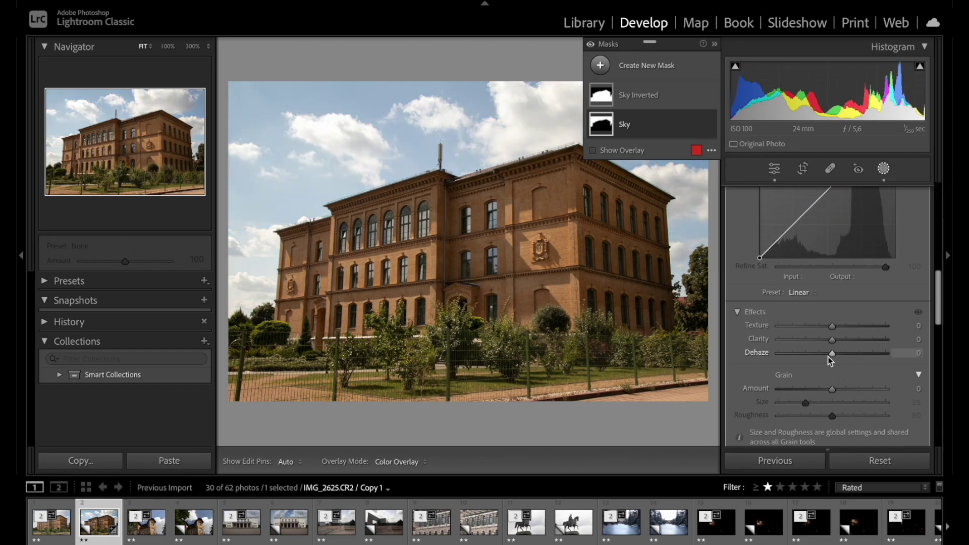
left_click_drag(833, 355, 847, 360)
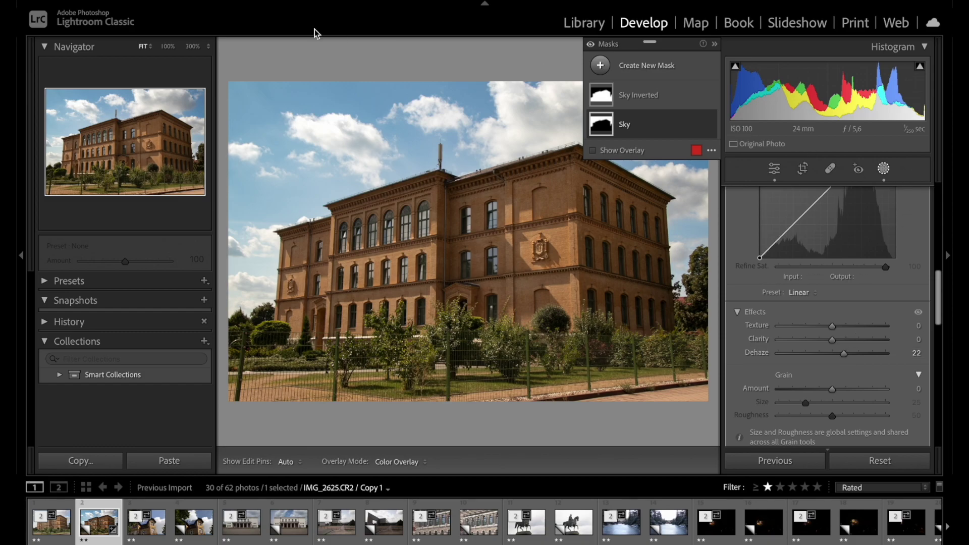
left_click(168, 46)
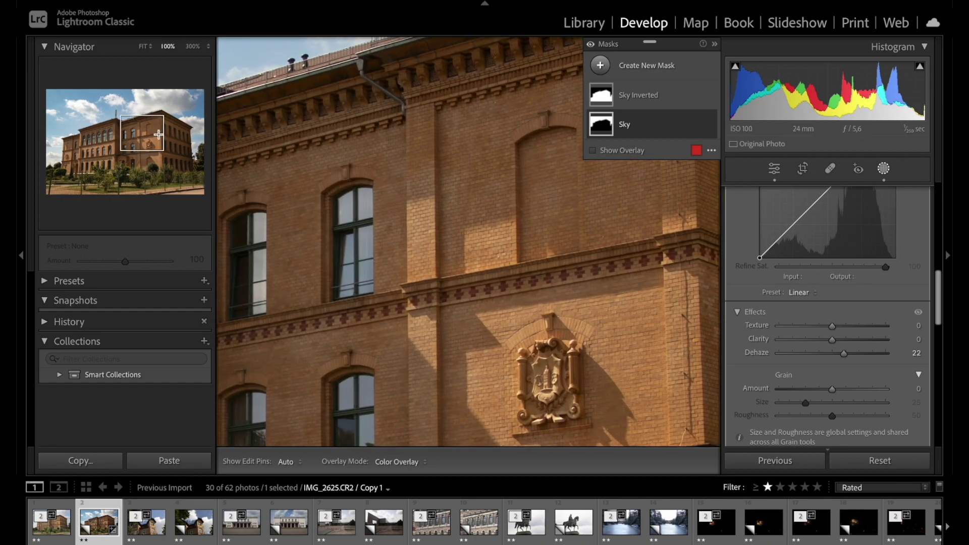
left_click_drag(142, 133, 111, 107)
left_click(143, 46)
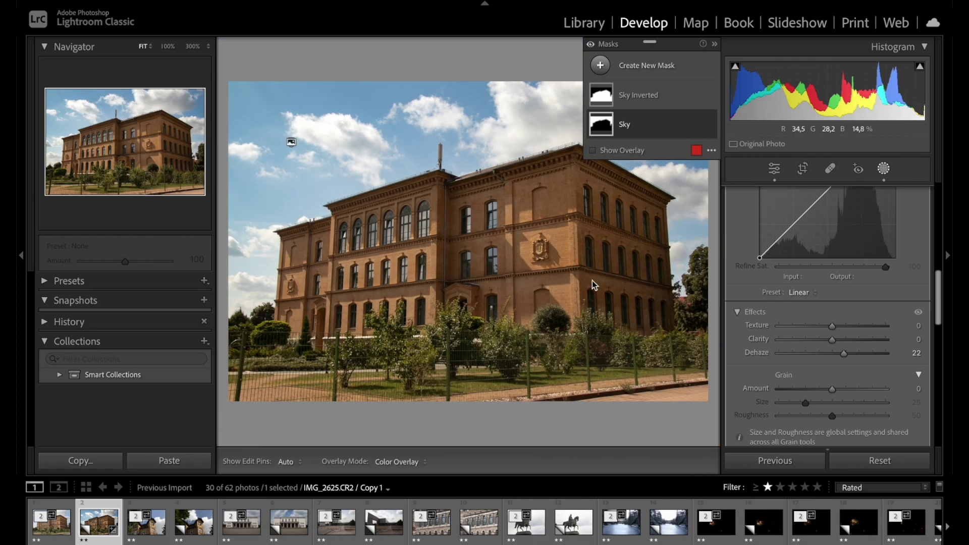
On the Sky Inverted mask, set Highlights 16, Blacks −11 and Whites 10
left_click(651, 88)
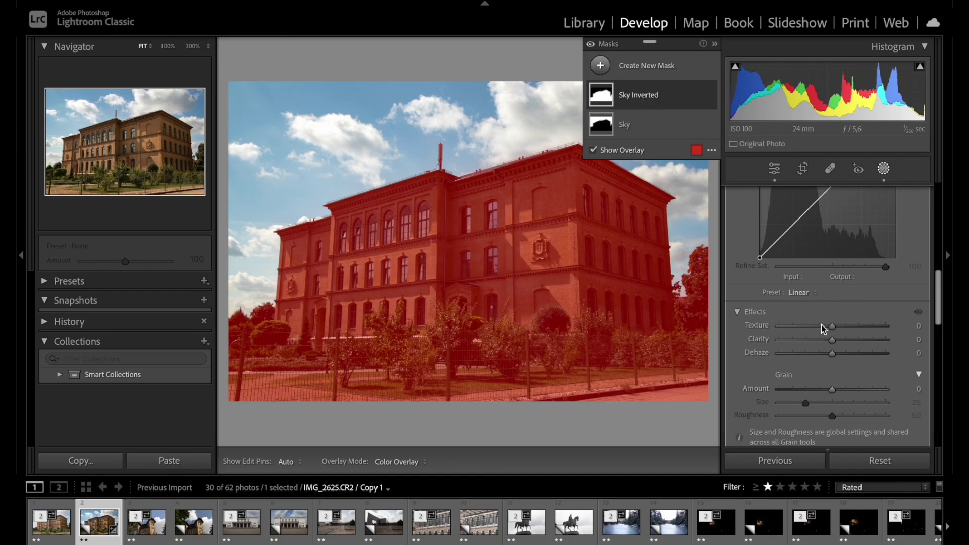
scroll(823, 324, "up", 4)
scroll(824, 324, "up", 5)
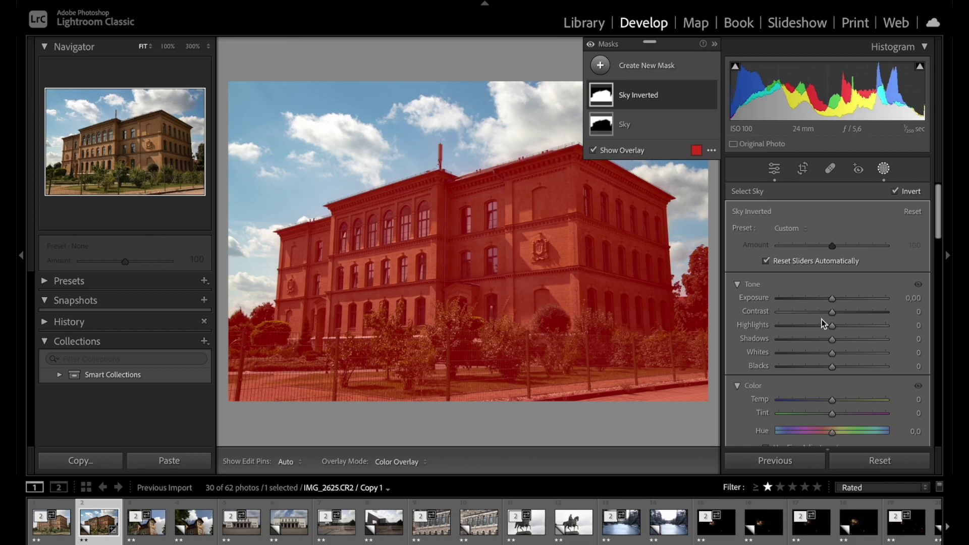
mouse_move(832, 325)
left_mouse_down()
mouse_move(842, 327)
mouse_move(829, 340)
left_mouse_up()
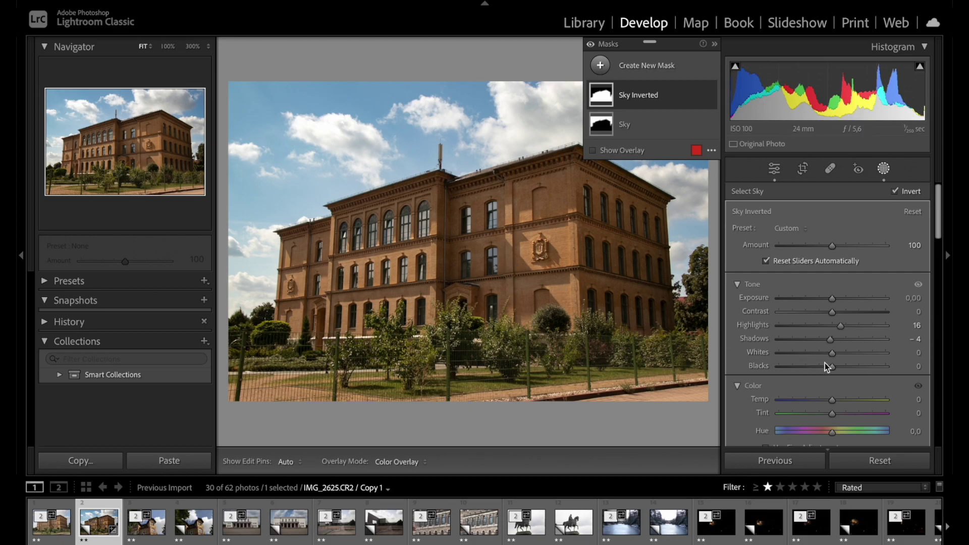
left_click_drag(831, 368, 826, 371)
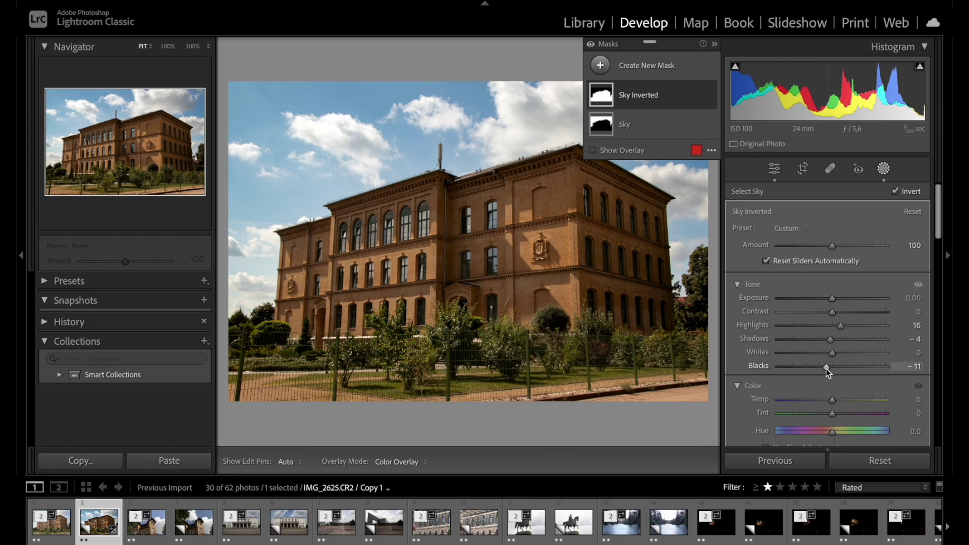
left_click_drag(832, 356, 838, 356)
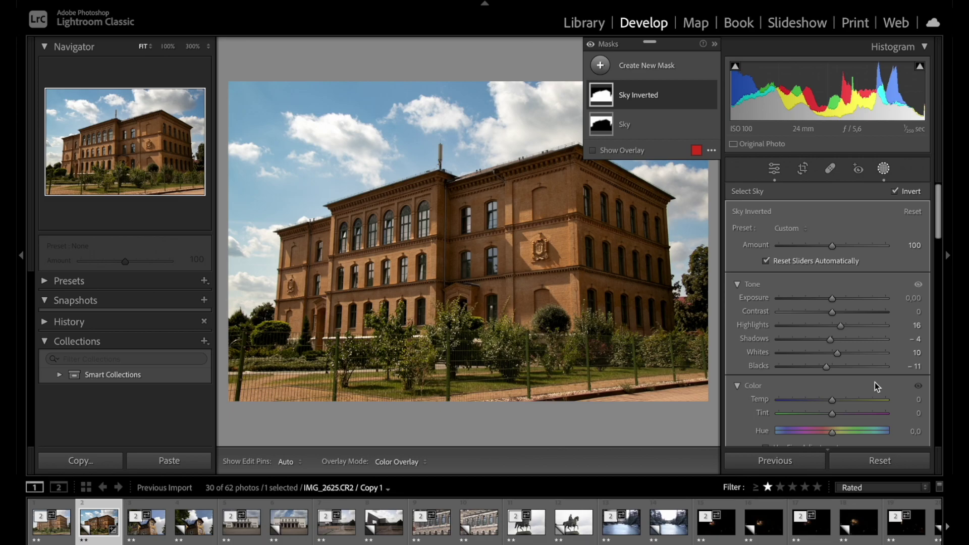
Add Clarity 7 to the building
scroll(874, 383, "down", 2)
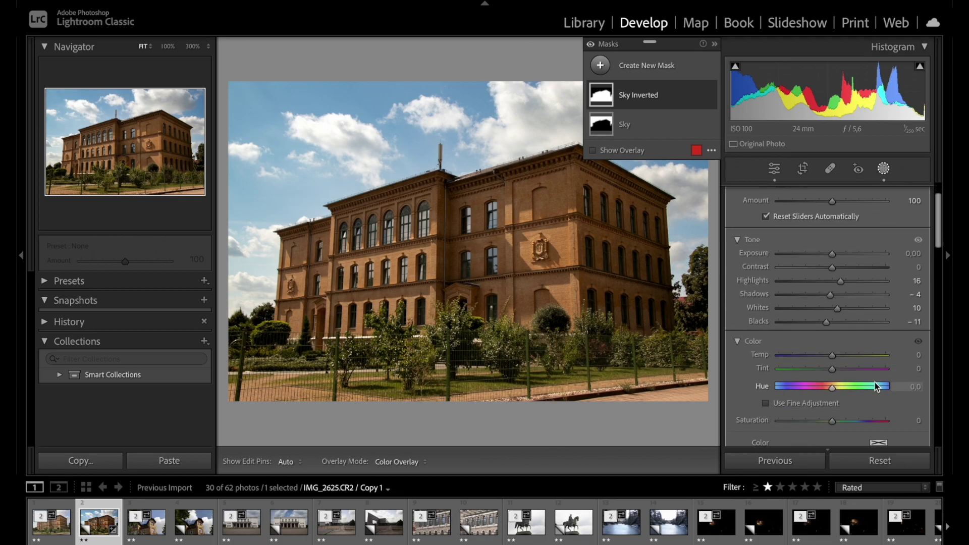
scroll(875, 384, "down", 3)
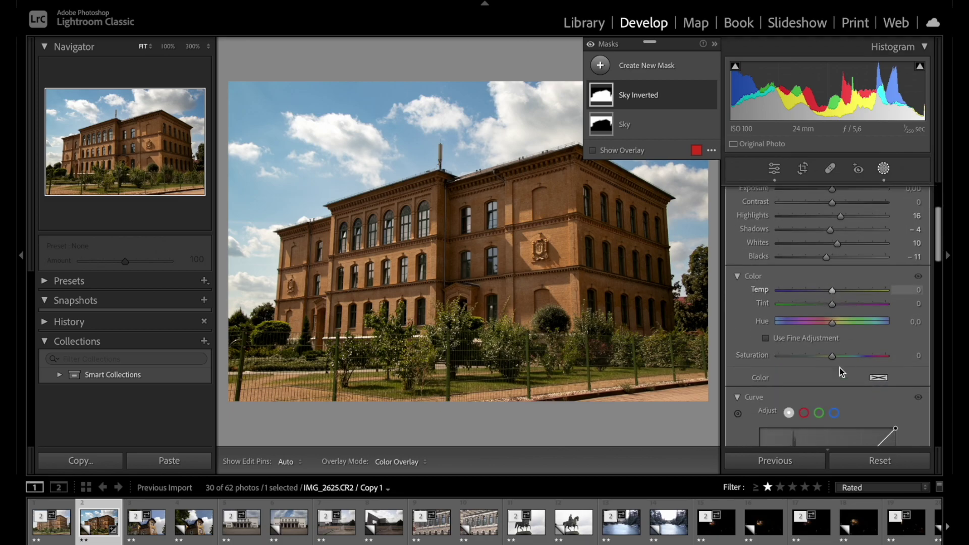
scroll(840, 384, "down", 10)
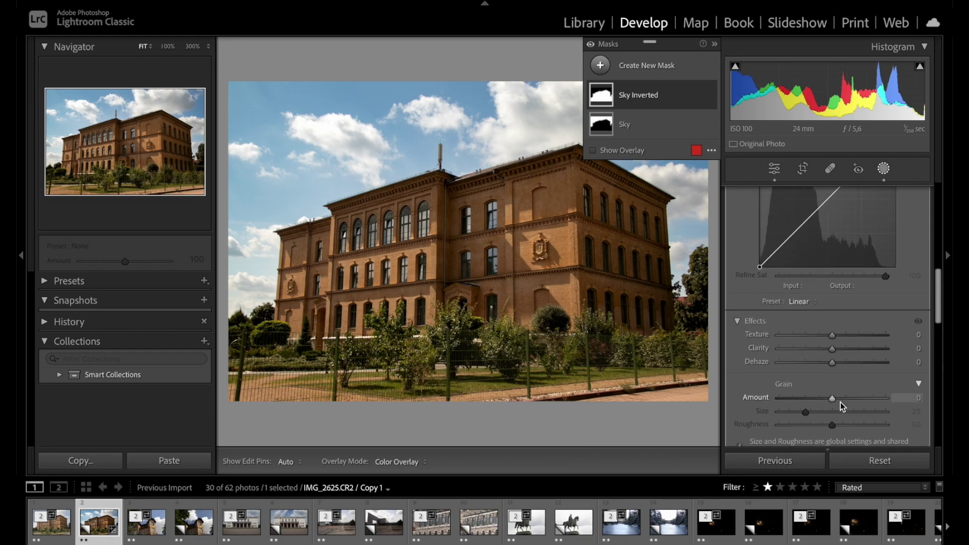
scroll(840, 402, "up", 2)
scroll(828, 321, "down", 1)
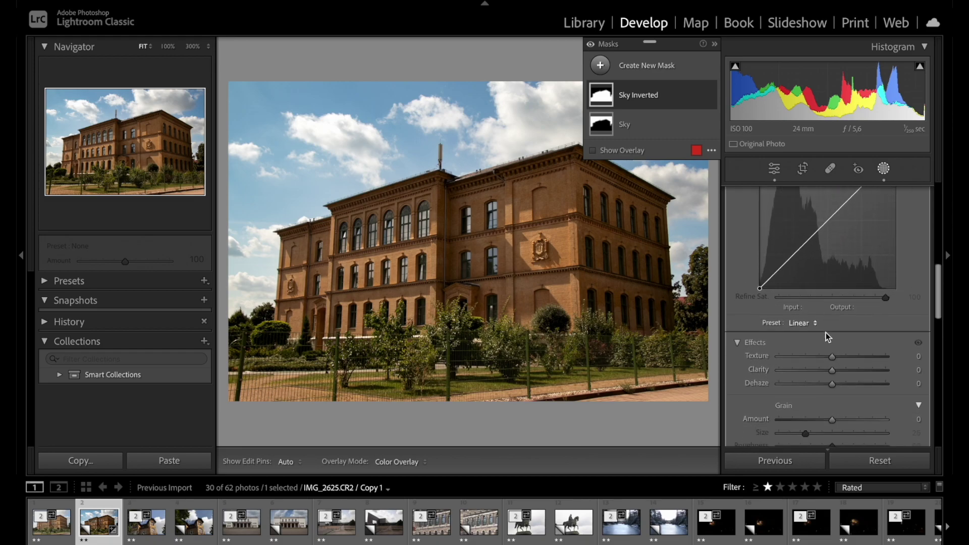
scroll(826, 338, "down", 2)
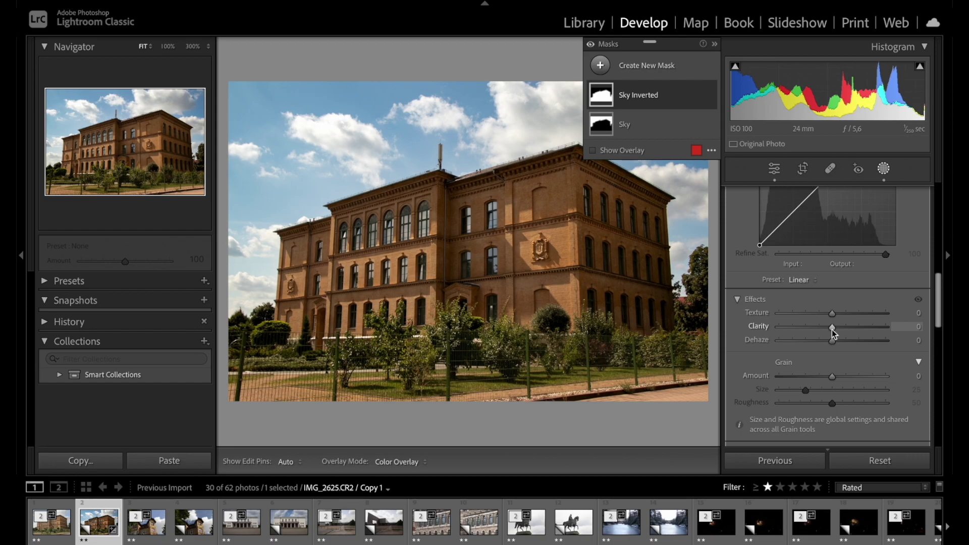
left_click_drag(832, 329, 835, 333)
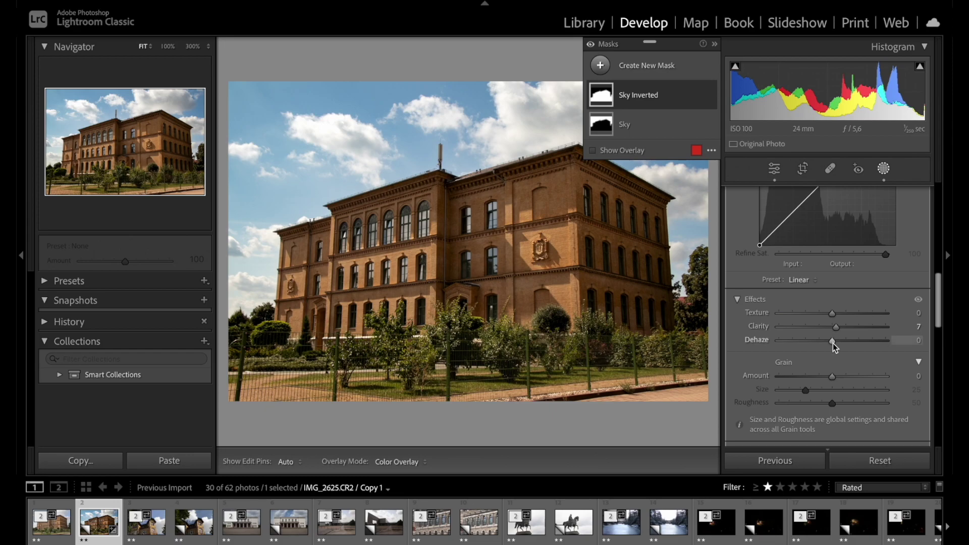
Inspect the brick facade at 100%, then return to the whole-photo FIT view
left_click(165, 46)
left_click_drag(103, 109, 159, 144)
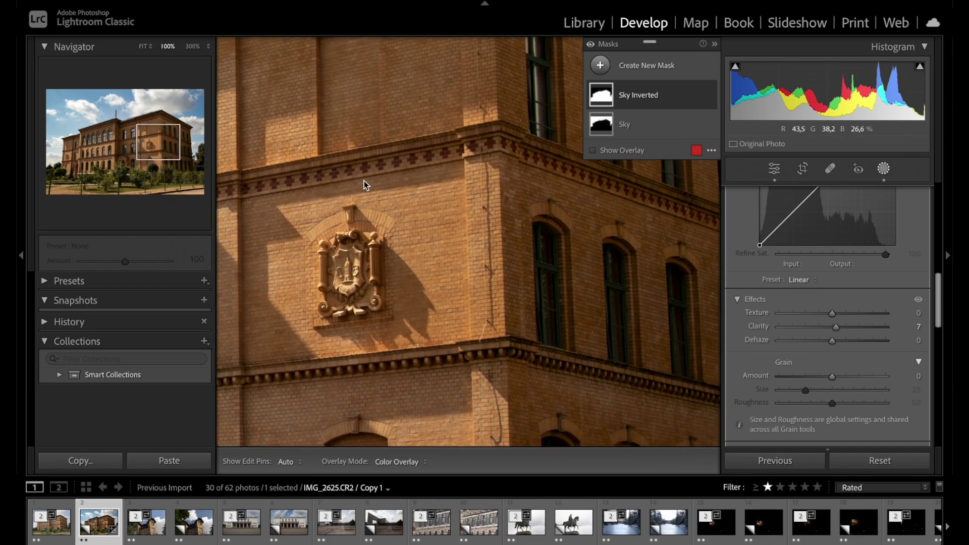
left_click(143, 46)
scroll(819, 398, "down", 3)
scroll(821, 395, "down", 2)
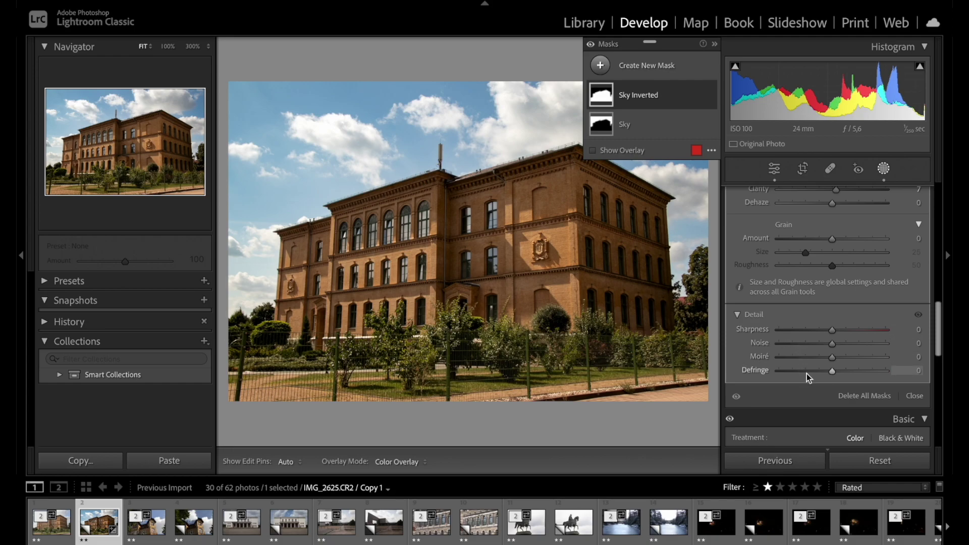
scroll(806, 374, "up", 5)
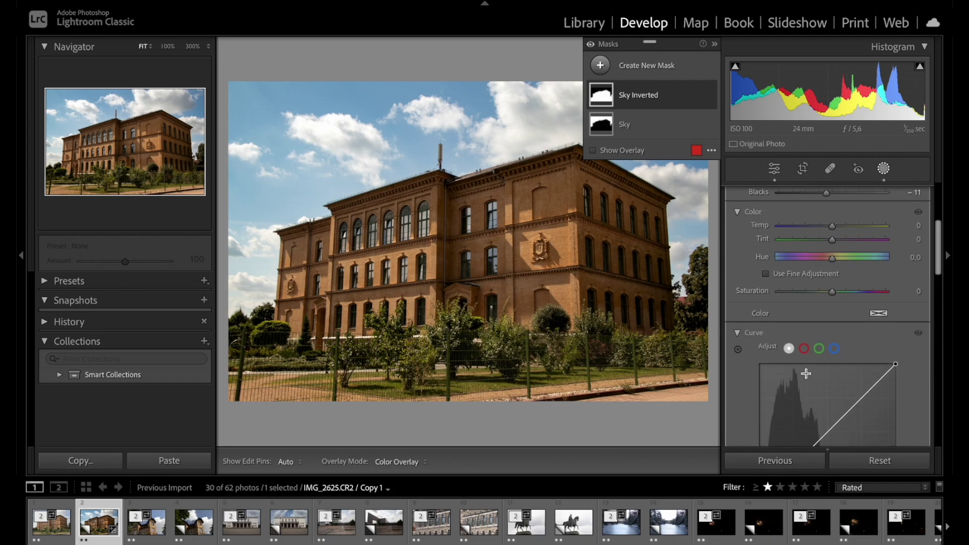
scroll(806, 373, "down", 5)
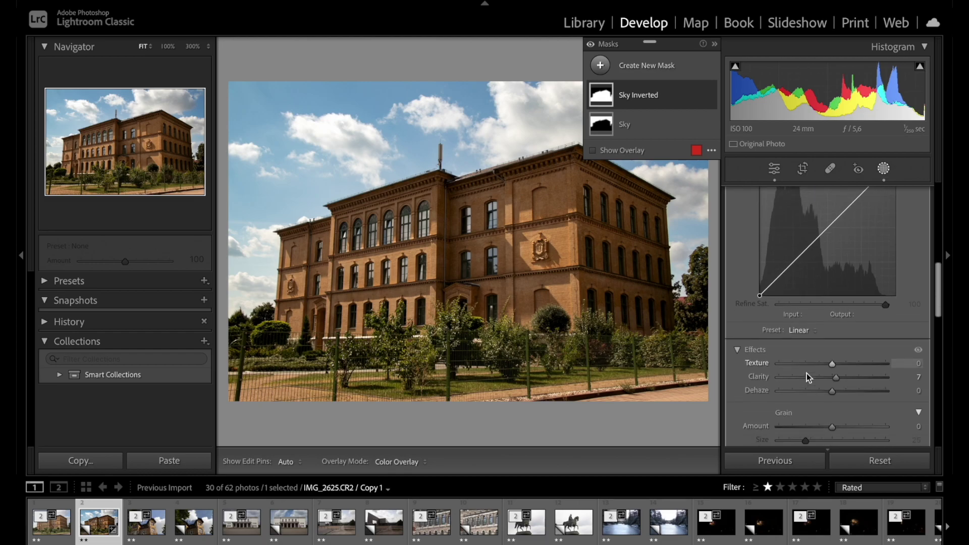
scroll(807, 374, "up", 6)
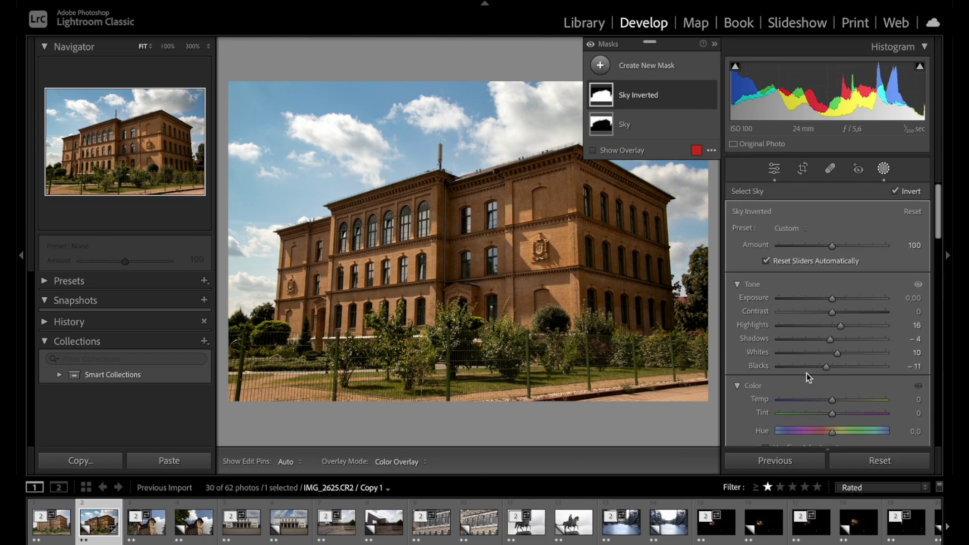
Exit masking and enable Tamron 16-300mm profile corrections, with Distortion and Vignetting at 100
left_click(884, 169)
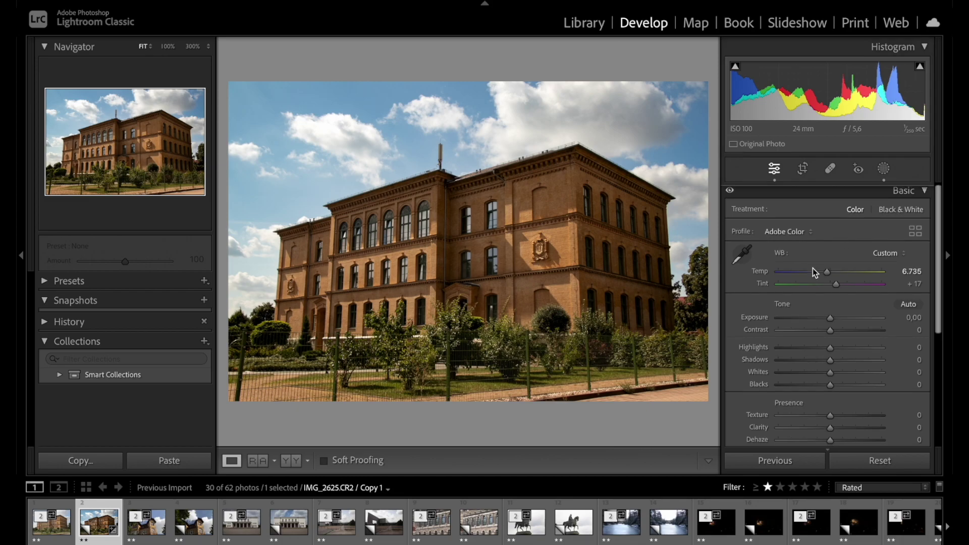
scroll(812, 268, "down", 5)
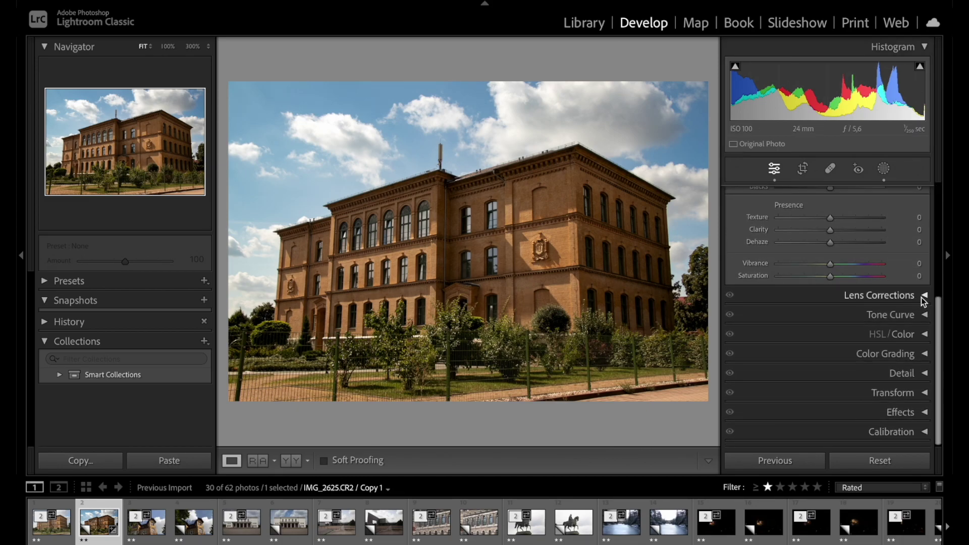
left_click(921, 298)
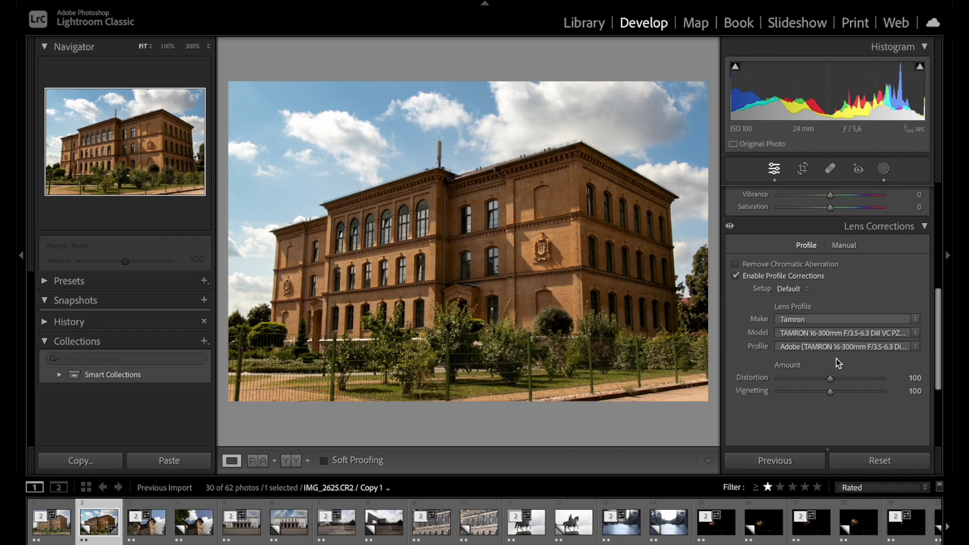
scroll(836, 358, "down", 3)
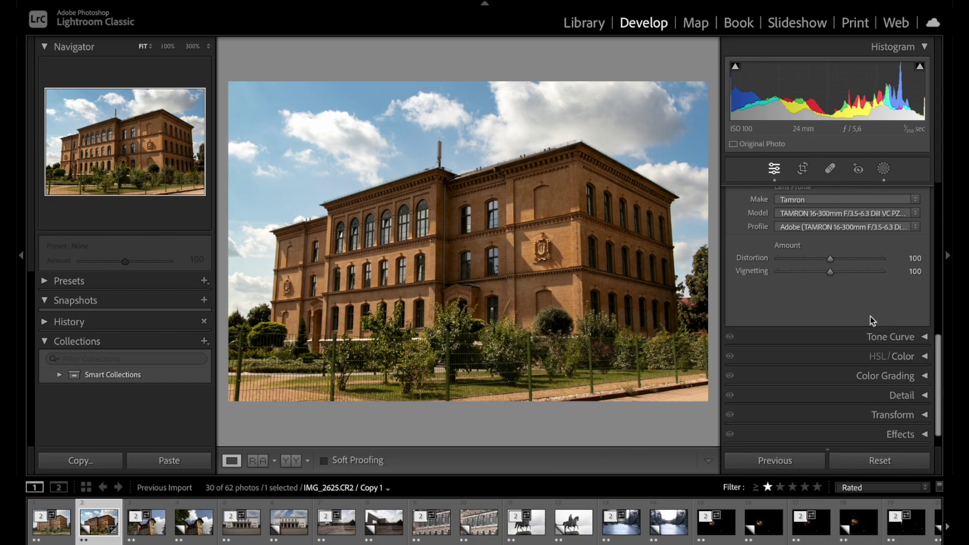
Raise the HSL Green Saturation to +16
left_click(920, 338)
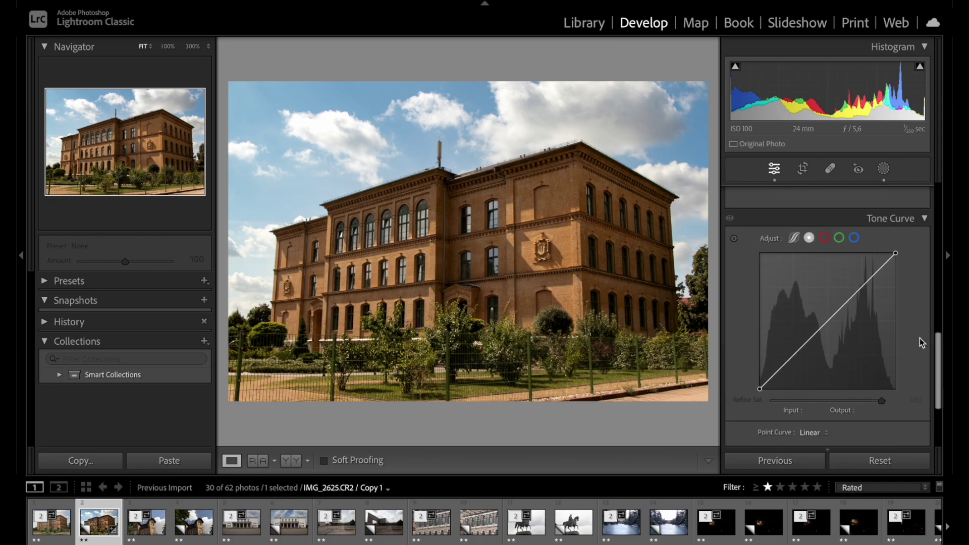
scroll(920, 338, "down", 1)
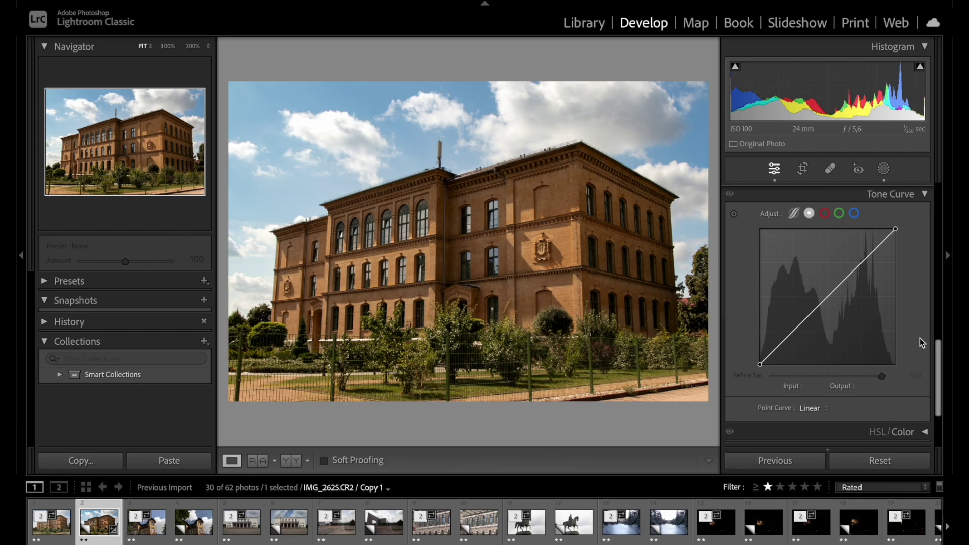
scroll(920, 338, "down", 1)
scroll(920, 339, "down", 2)
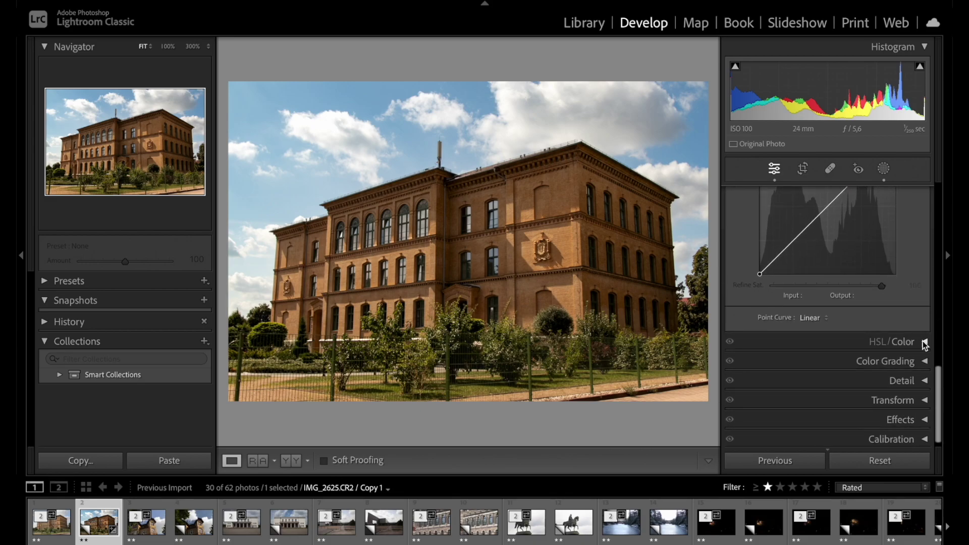
left_click(925, 341)
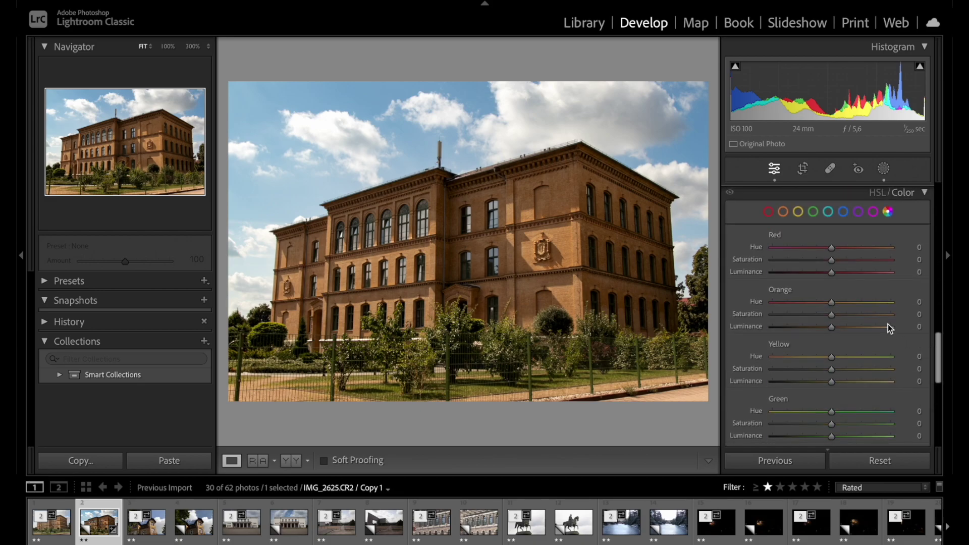
scroll(906, 308, "down", 3)
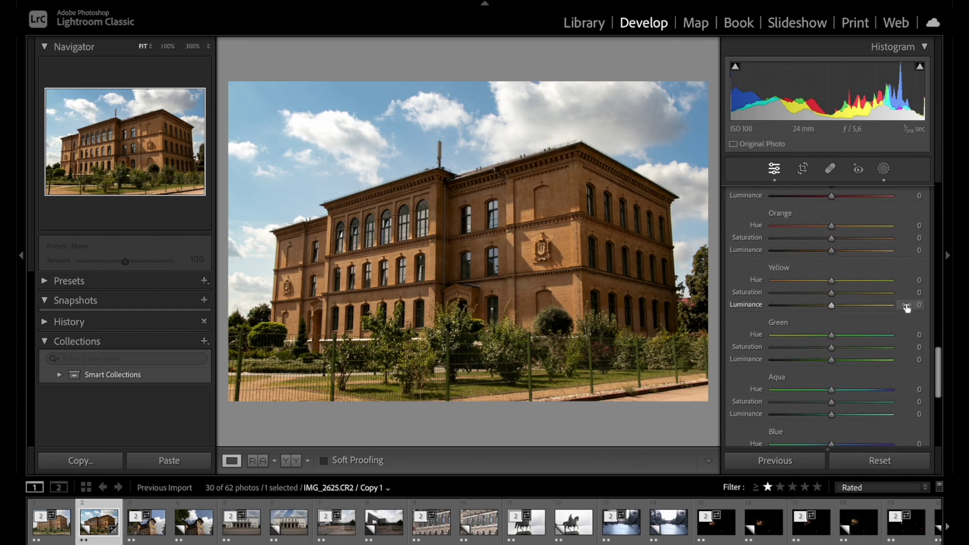
scroll(907, 307, "down", 2)
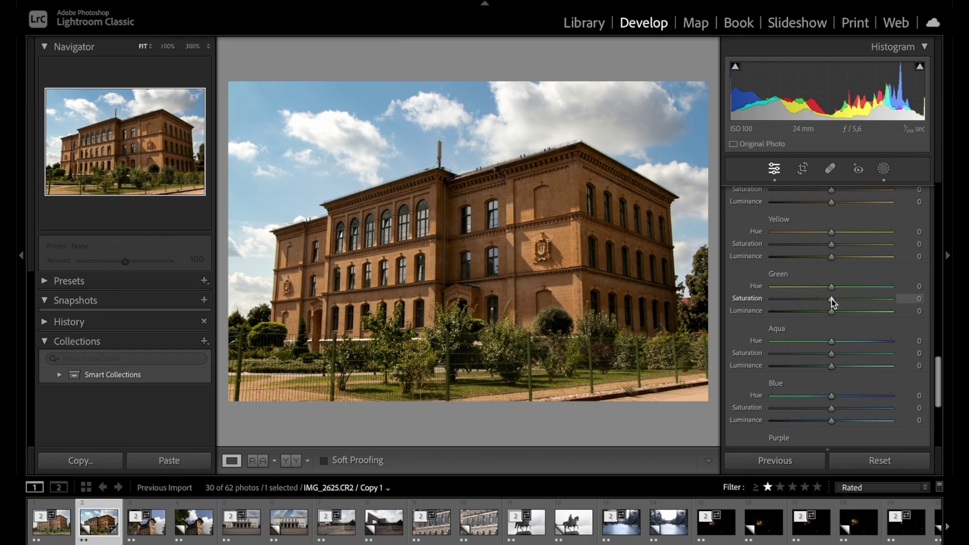
mouse_move(832, 298)
left_mouse_down()
mouse_move(840, 299)
mouse_move(834, 312)
left_mouse_up()
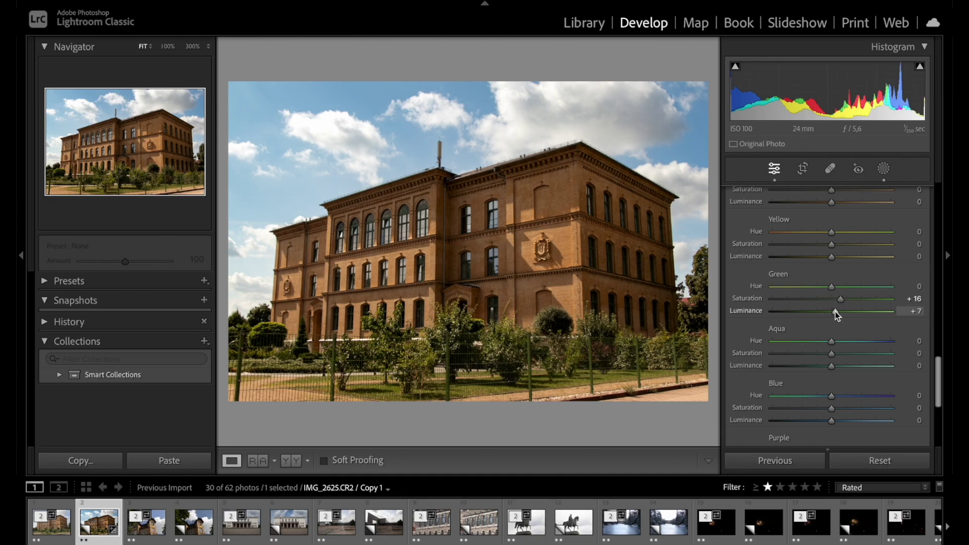
Set the Calibration Blue Primary Saturation to +31
scroll(835, 348, "down", 5)
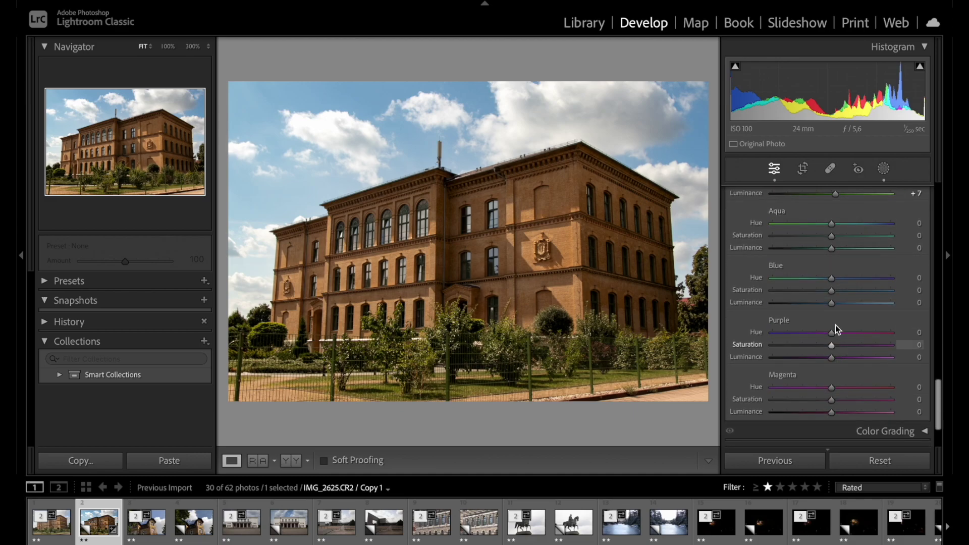
scroll(836, 297, "down", 1)
scroll(836, 298, "down", 3)
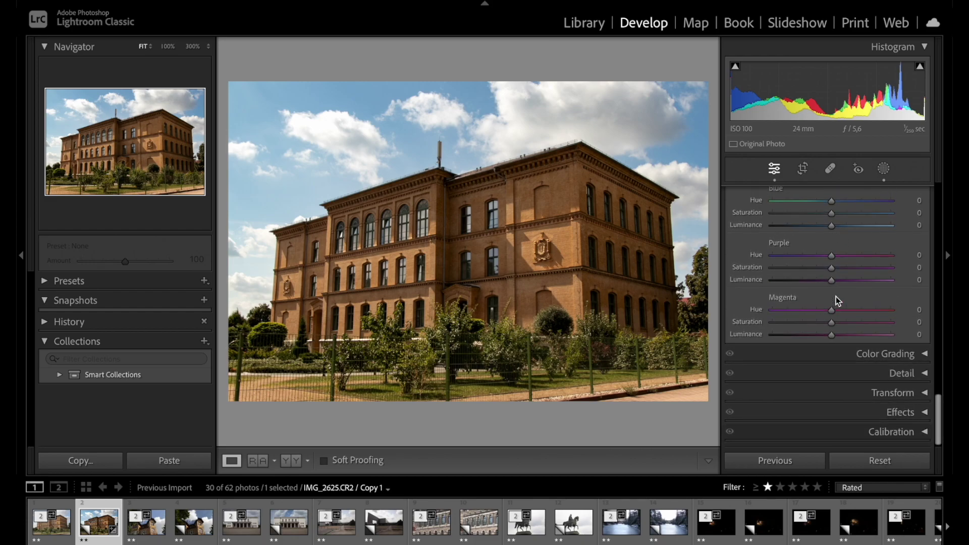
left_click(925, 432)
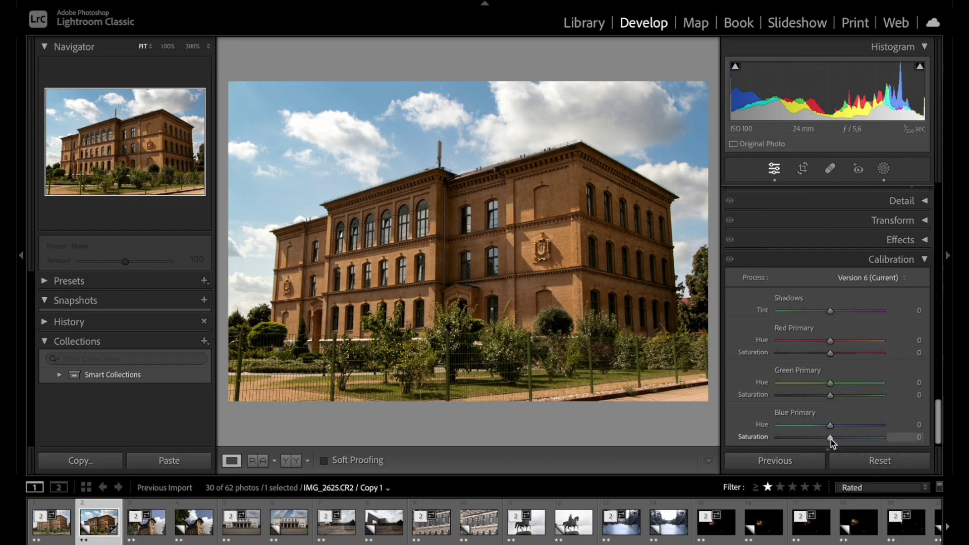
left_click_drag(831, 438, 848, 441)
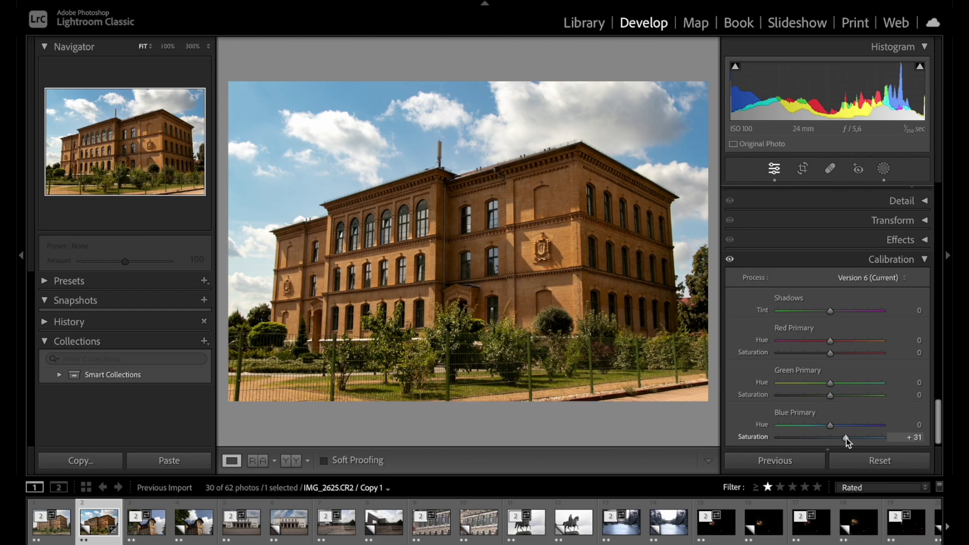
Apply Upright Auto perspective correction, comparing it with Off before settling on Auto
left_click(888, 259)
left_click(892, 398)
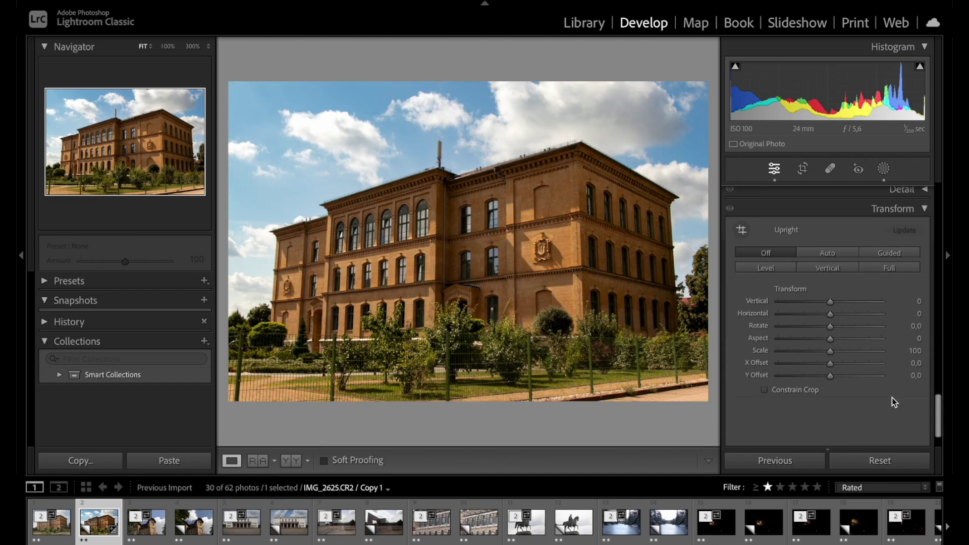
left_click(810, 251)
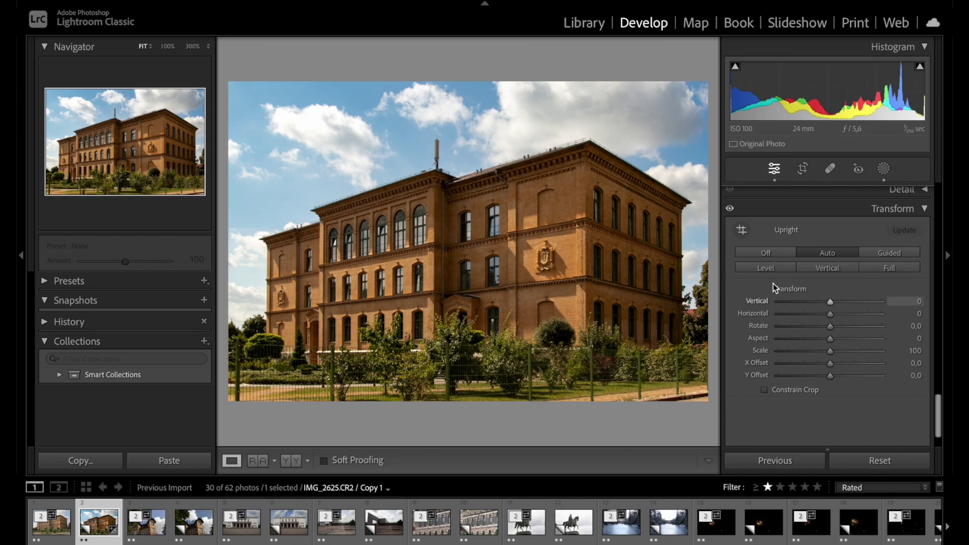
left_click(764, 252)
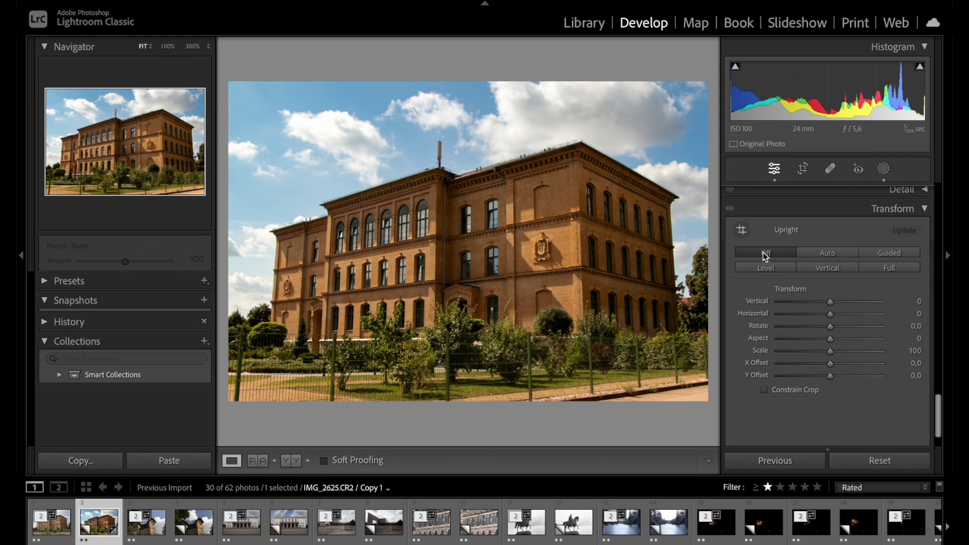
left_click(809, 252)
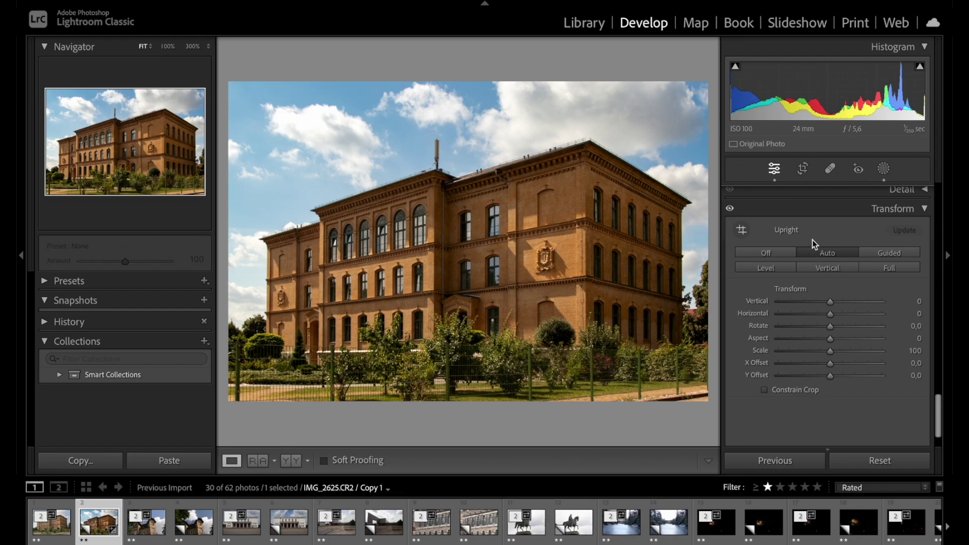
left_click(917, 215)
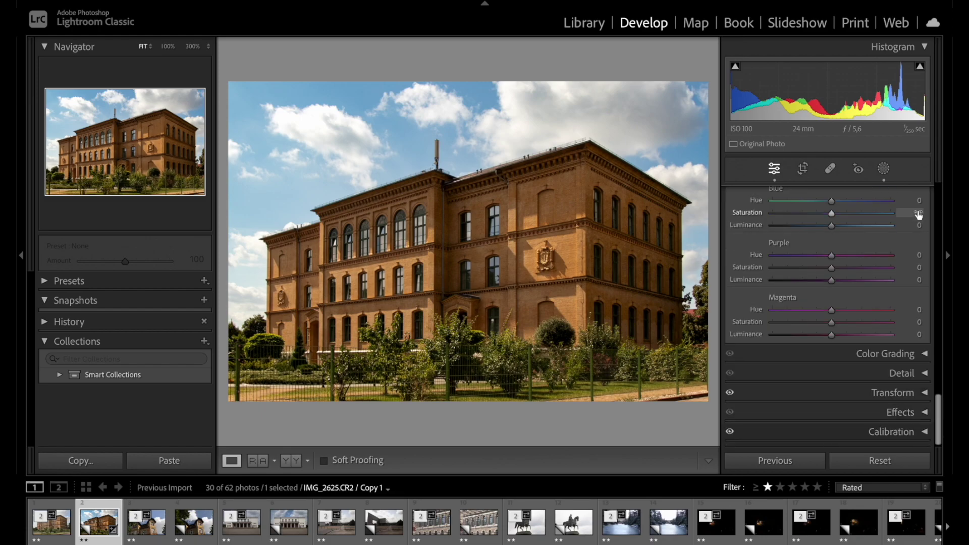
Tint the Color Grading midtones warm orange and raise their luminance slightly
left_click(903, 356)
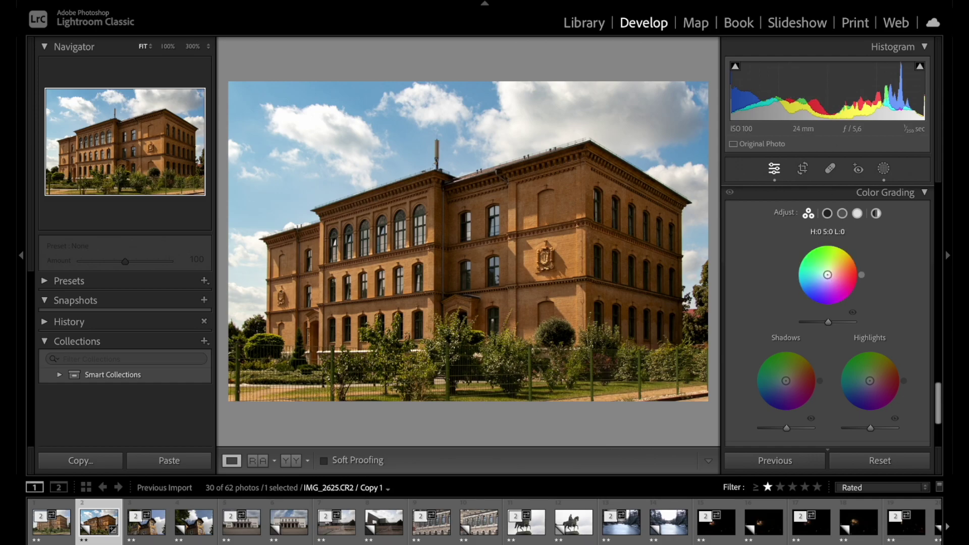
left_click_drag(828, 275, 830, 271)
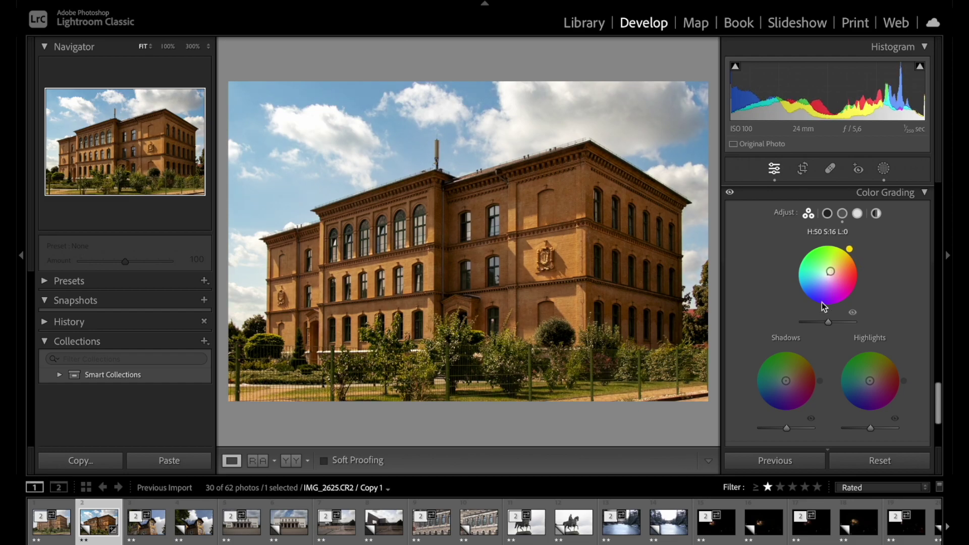
left_click_drag(829, 325, 830, 331)
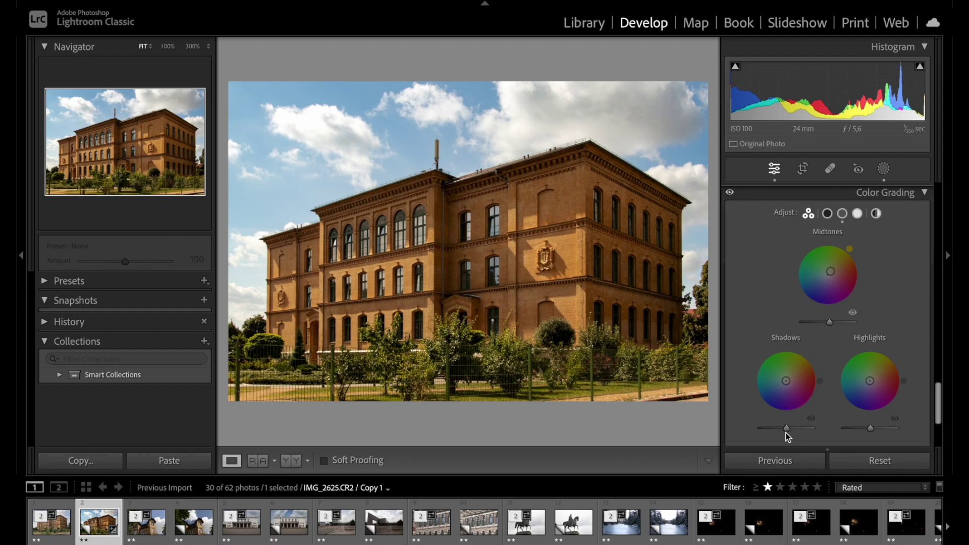
left_click_drag(785, 431, 784, 432)
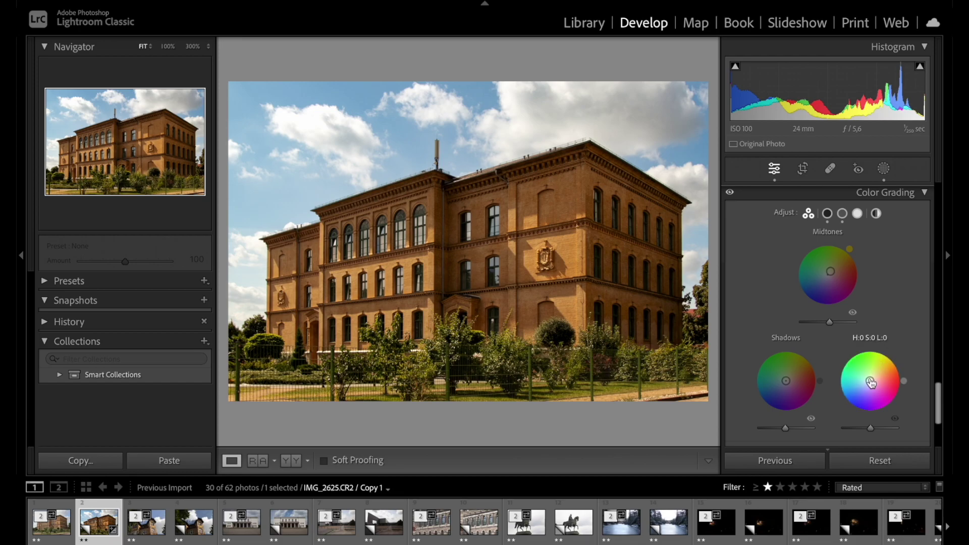
Tint the highlights faintly yellow: Hue 70, Saturation 7, Luminance −1
left_click_drag(871, 382, 871, 377)
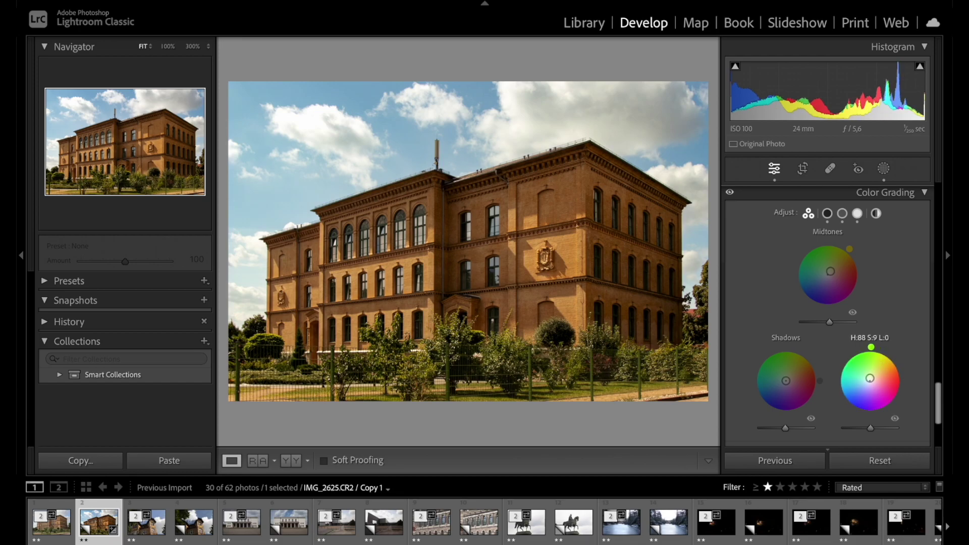
left_click_drag(870, 378, 871, 380)
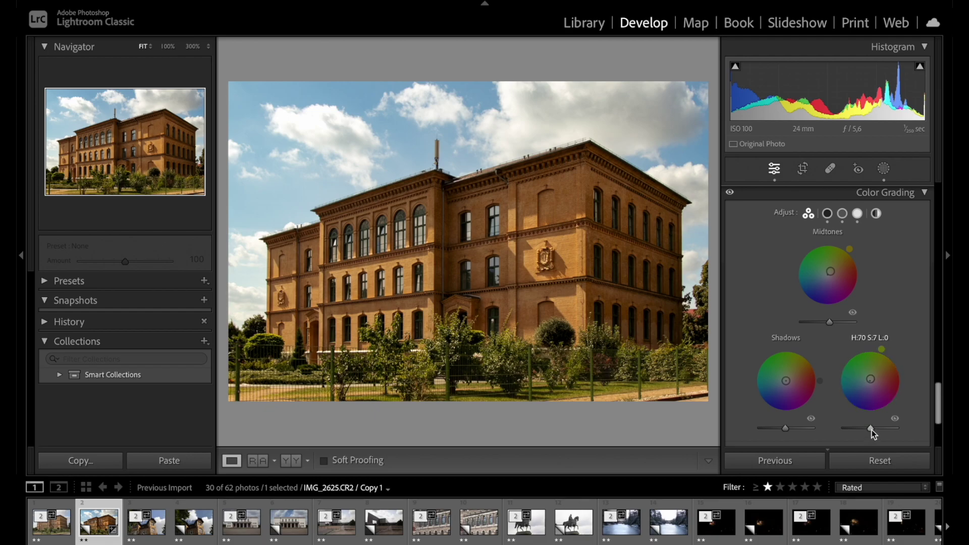
left_click_drag(871, 430, 871, 430)
scroll(920, 238, "up", 1)
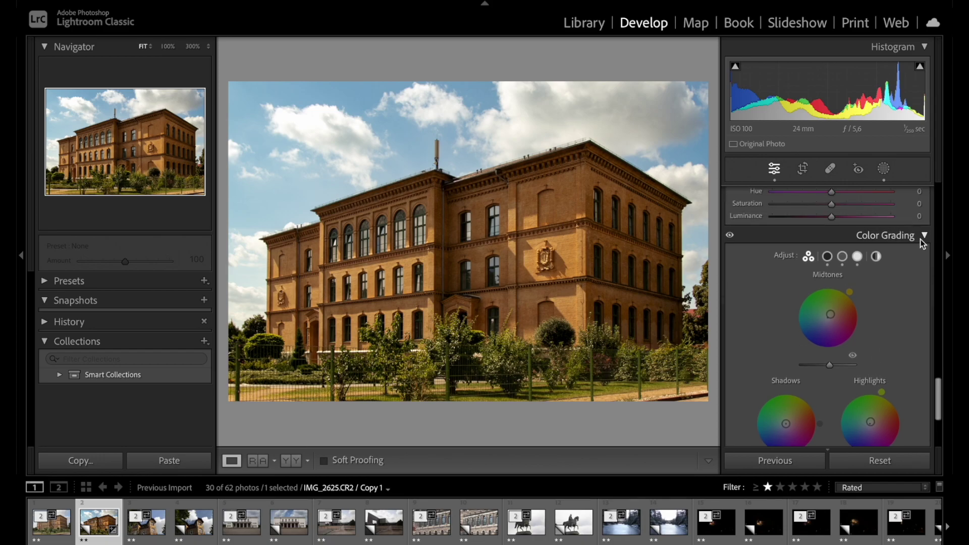
left_click(922, 242)
left_click(865, 371)
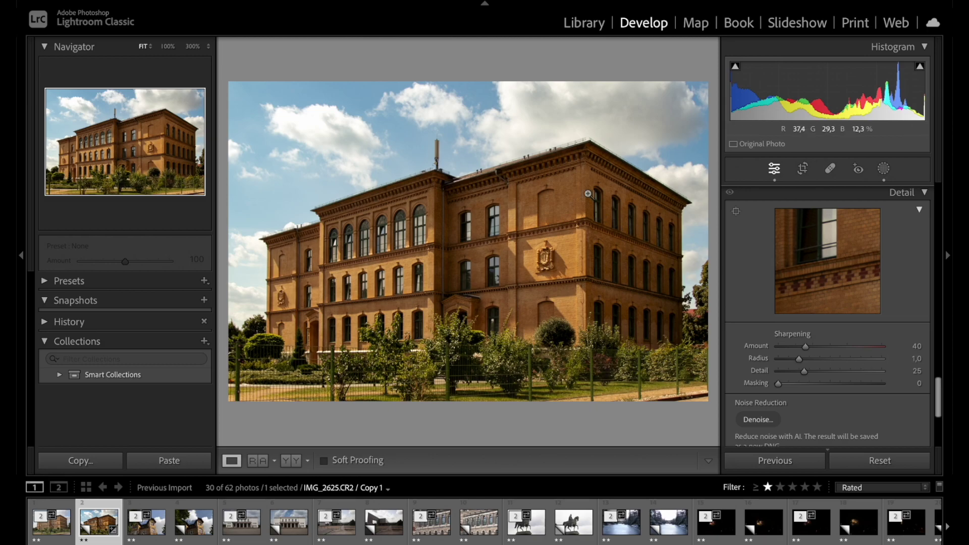
left_click(539, 220)
scroll(537, 277, "down", 5)
scroll(536, 278, "right", 5)
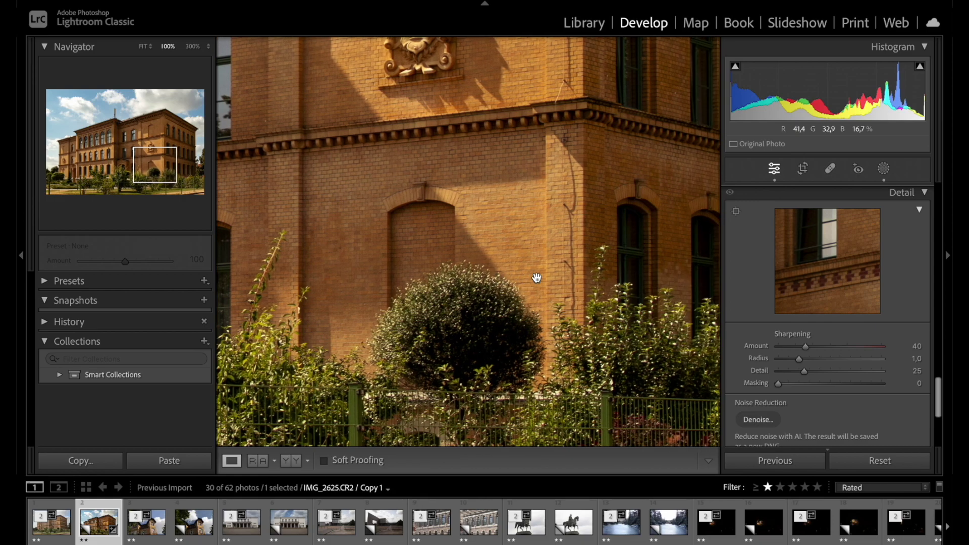
scroll(537, 278, "up", 5)
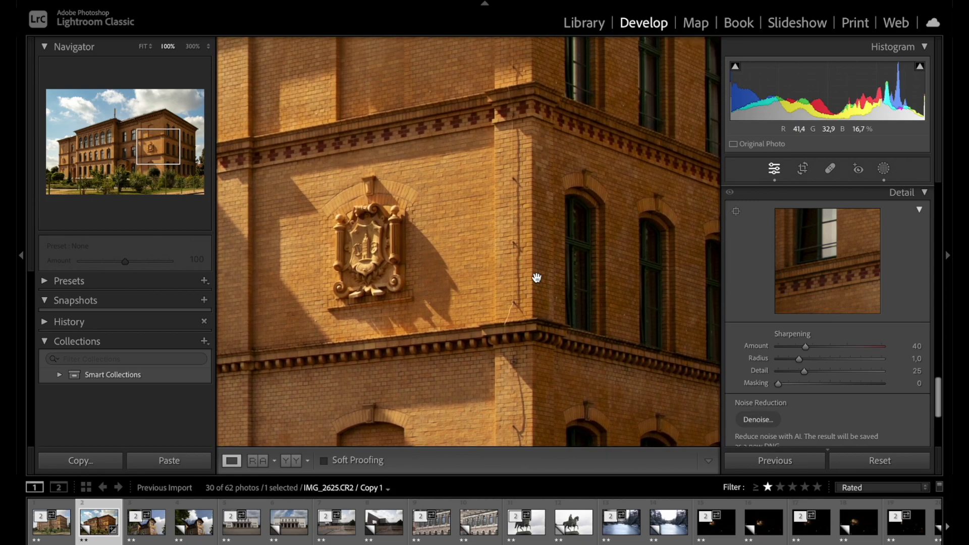
scroll(536, 277, "up", 5)
scroll(536, 278, "left", 5)
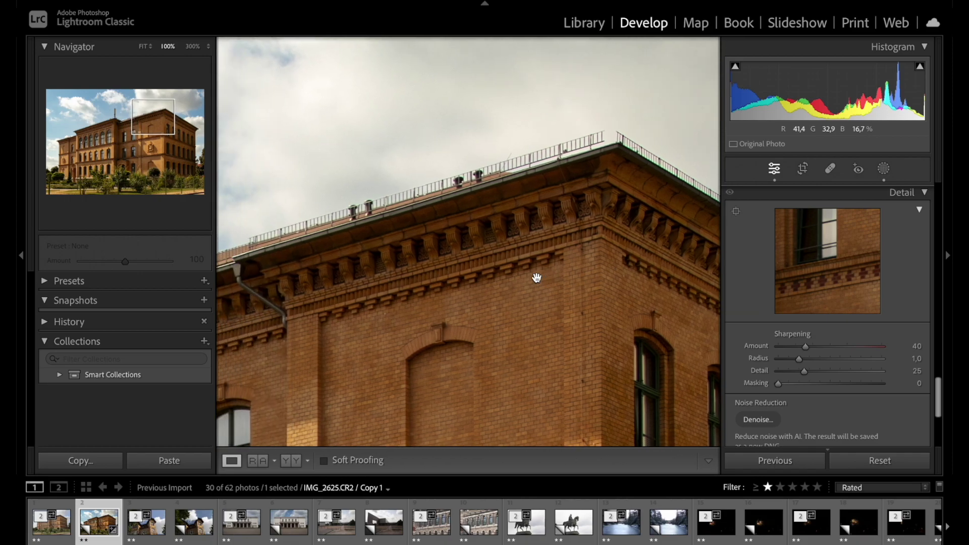
scroll(355, 232, "left", 5)
scroll(355, 232, "left", 8)
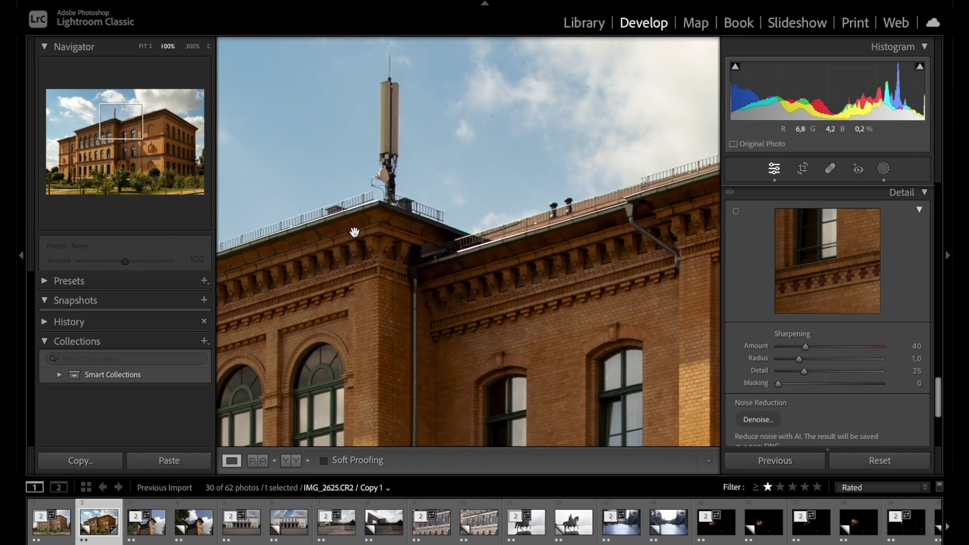
left_click(208, 47)
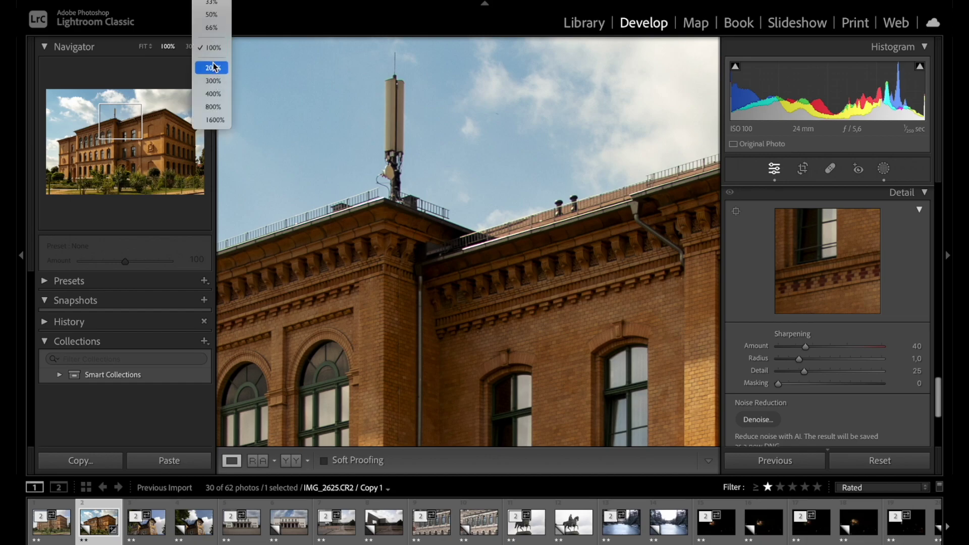
left_click(213, 72)
scroll(509, 296, "down", 10)
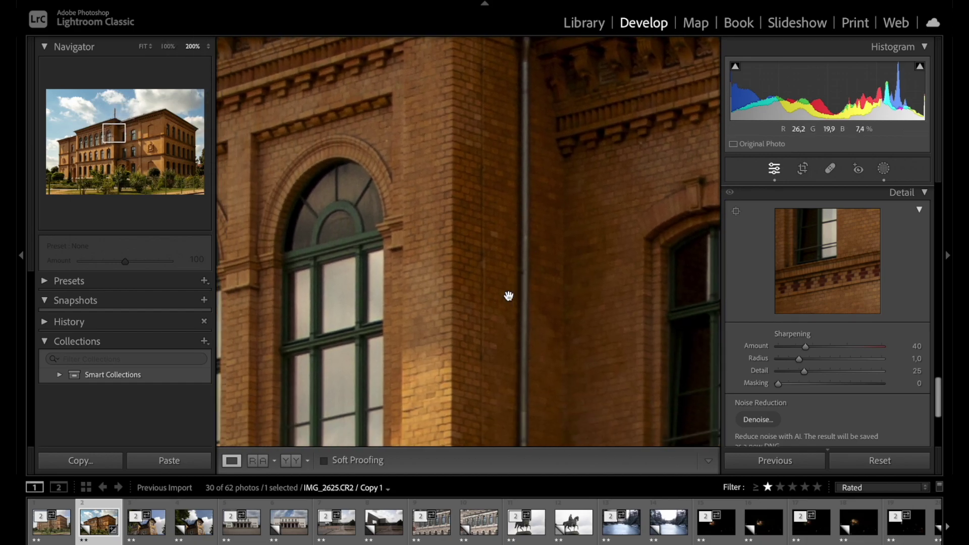
scroll(509, 297, "down", 10)
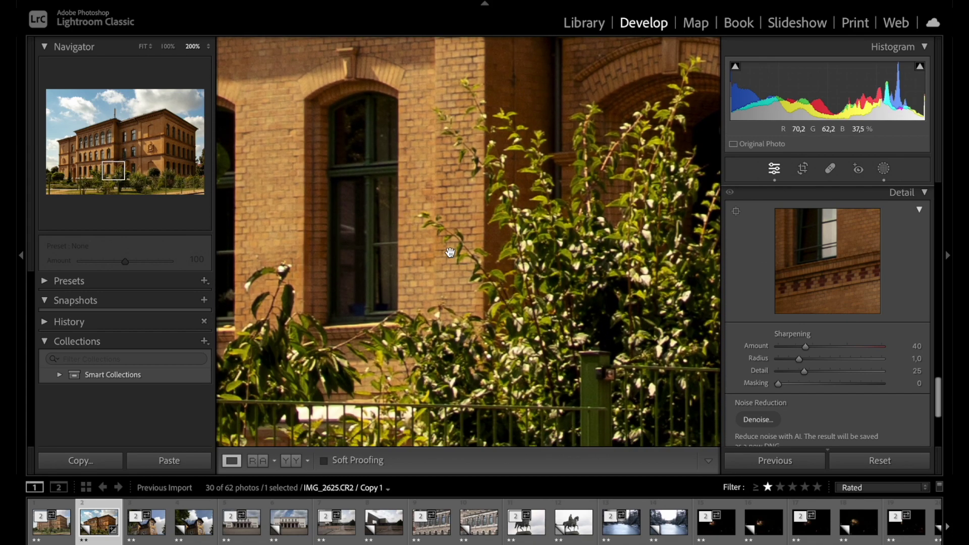
scroll(450, 251, "up", 8)
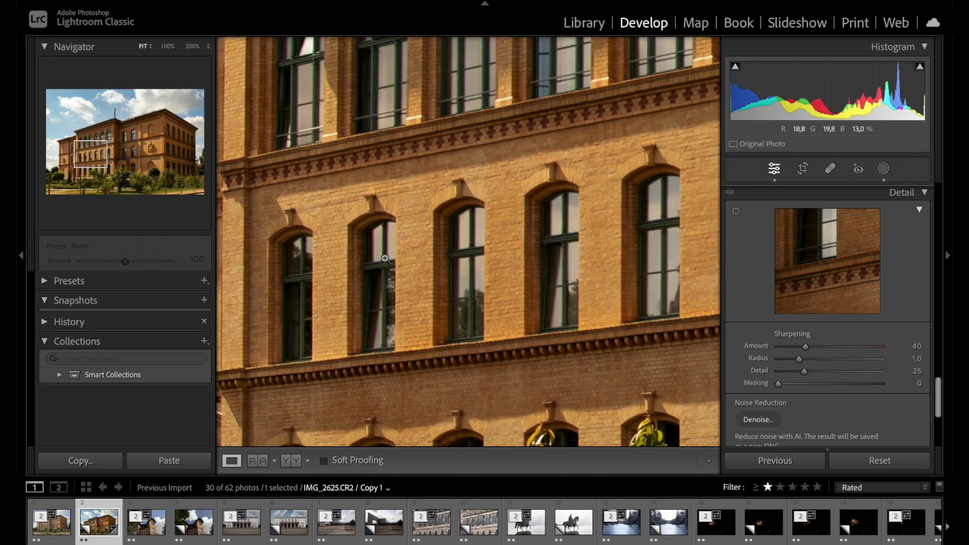
left_click(385, 258)
left_click(383, 255)
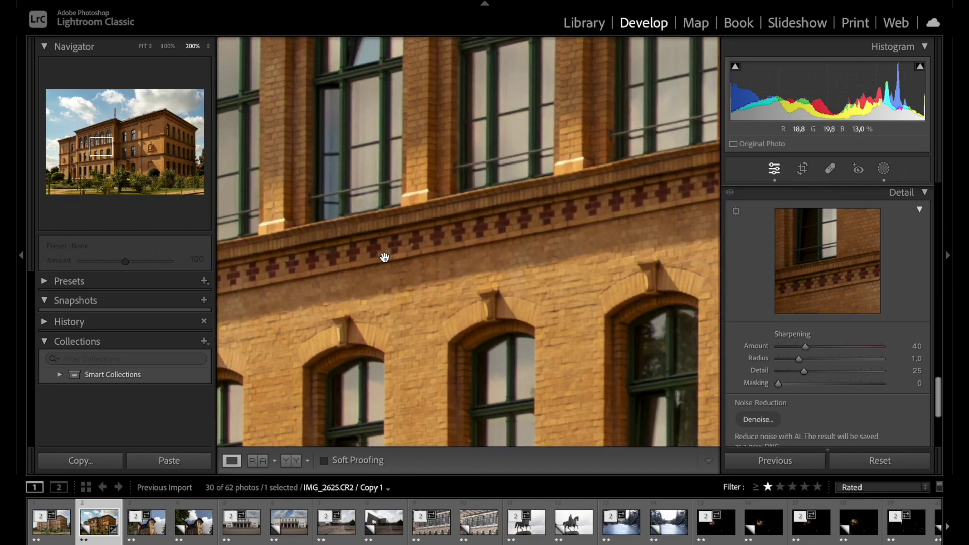
scroll(384, 256, "down", 5)
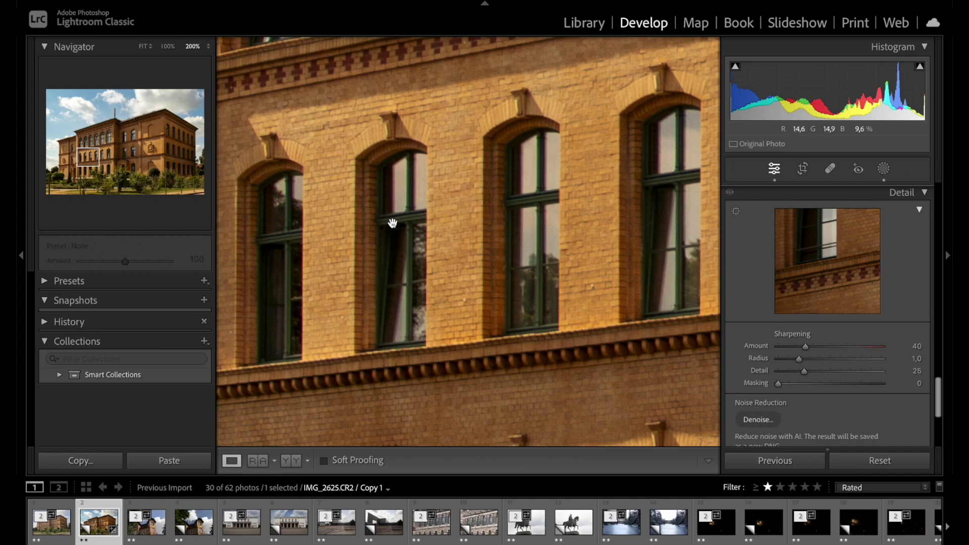
scroll(477, 217, "up", 5)
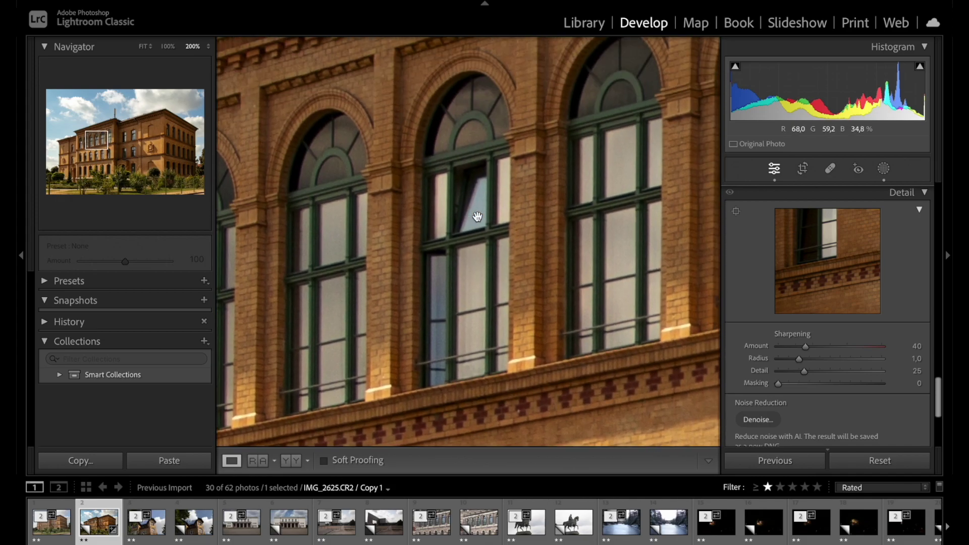
scroll(477, 216, "up", 5)
scroll(477, 216, "right", 3)
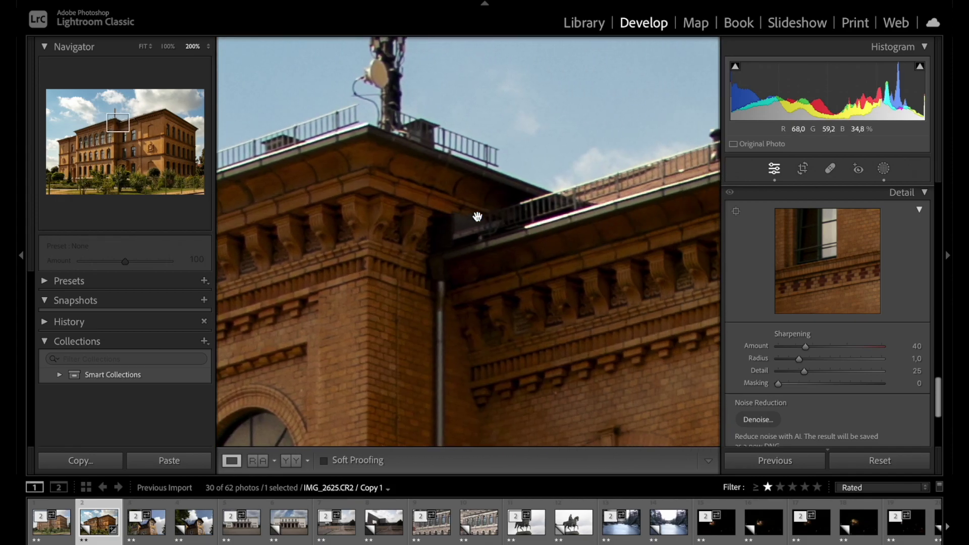
scroll(477, 216, "down", 5)
scroll(478, 216, "left", 2)
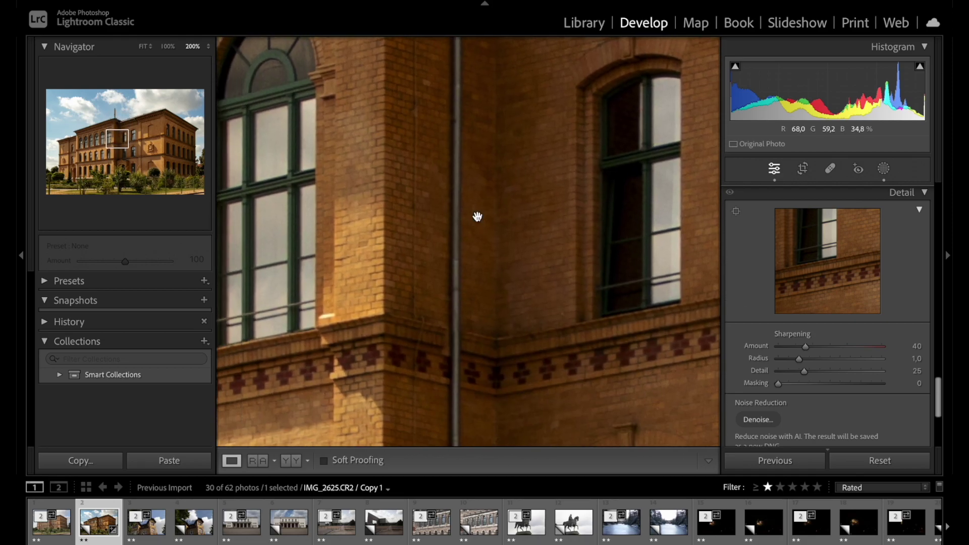
left_click(441, 279)
scroll(839, 395, "down", 3)
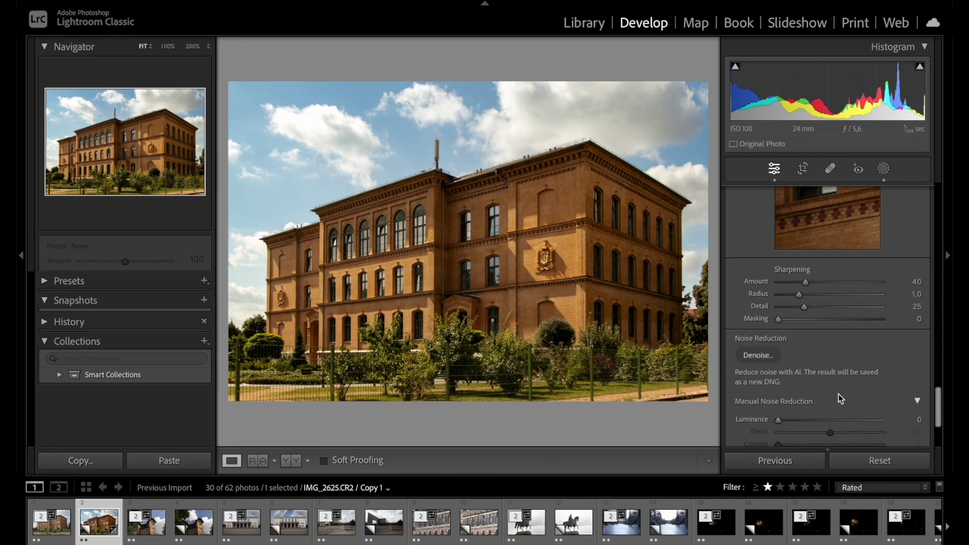
left_click(580, 161)
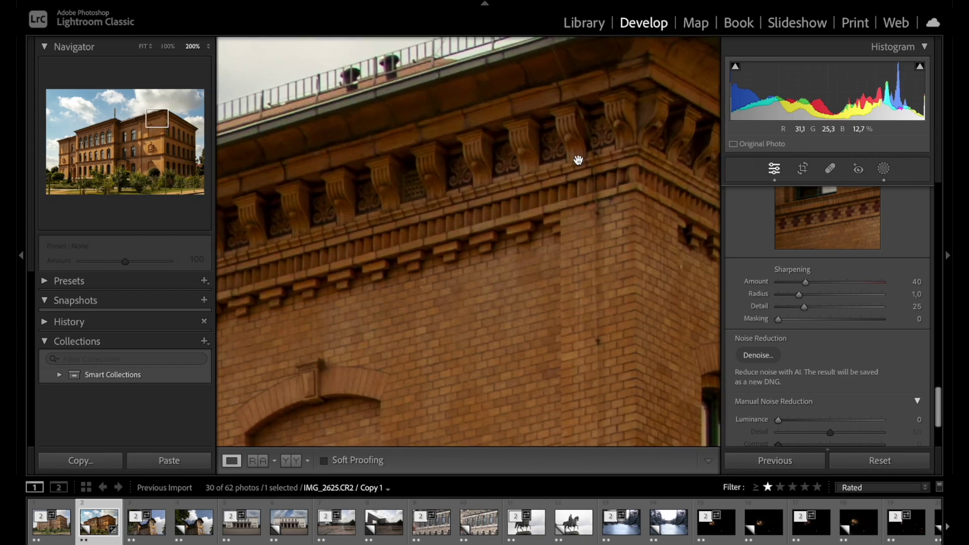
scroll(579, 159, "down", 5)
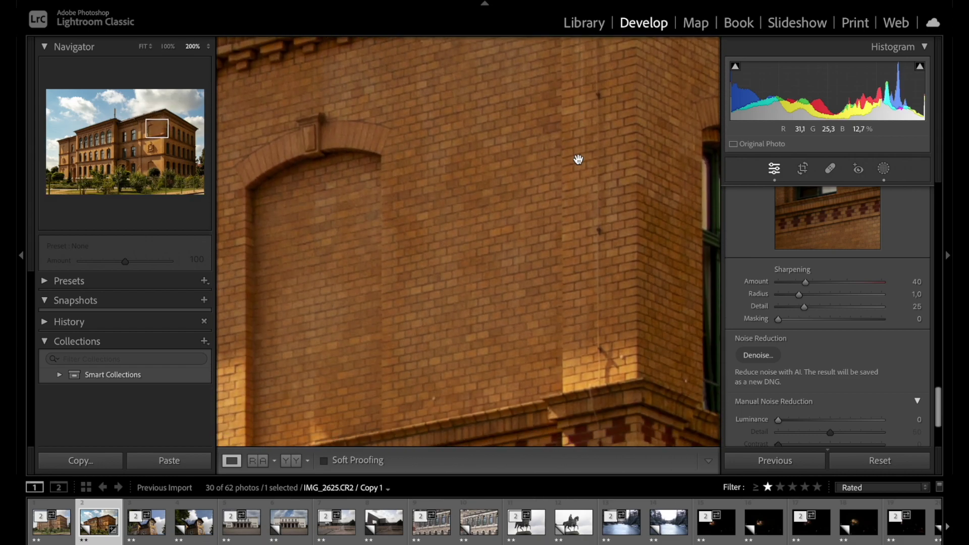
scroll(578, 160, "down", 6)
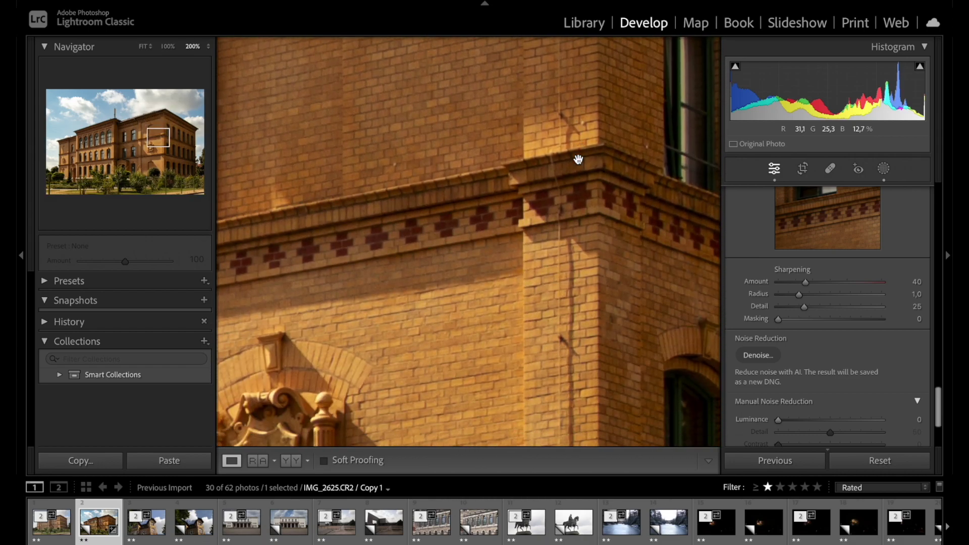
scroll(579, 159, "down", 5)
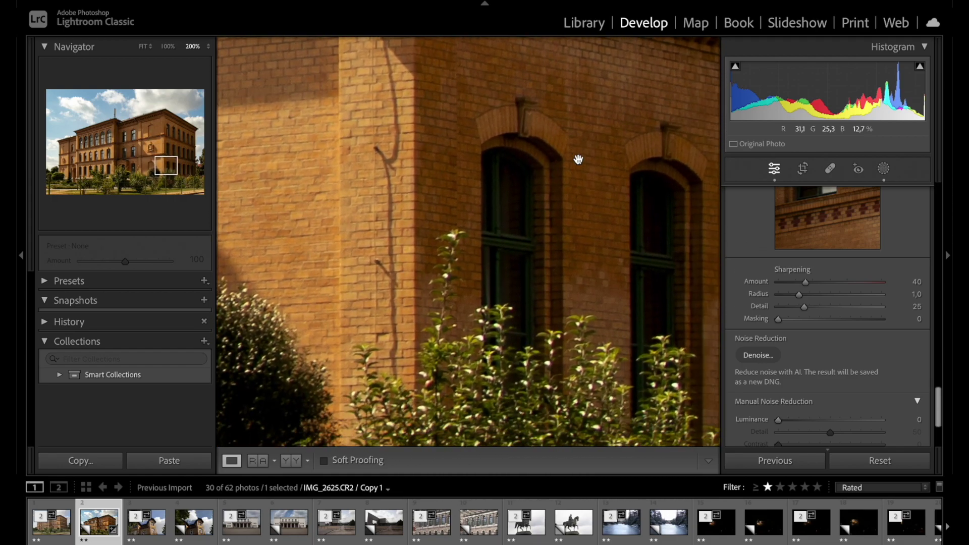
Run AI Denoise at Amount 58 to create IMG_2625-Enhanced-NR.dng
left_click(559, 198)
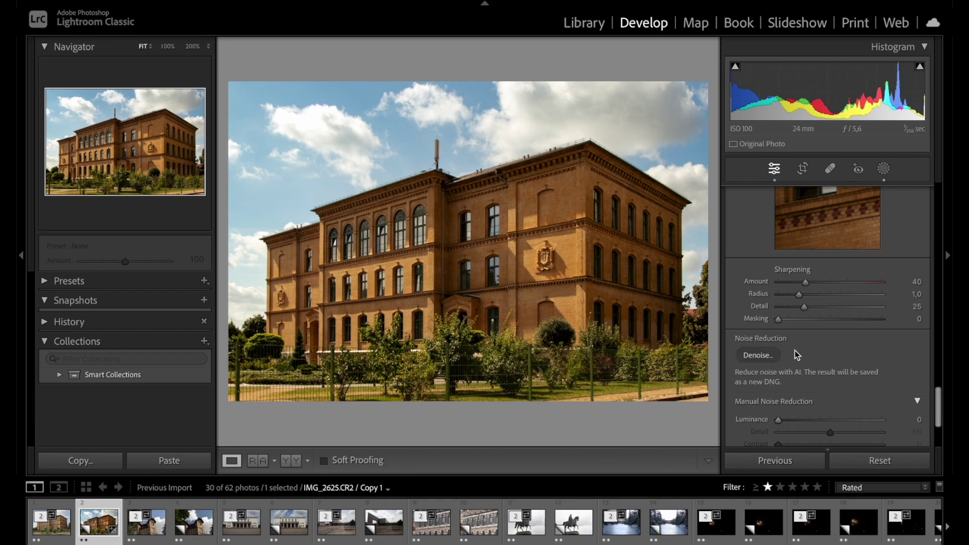
left_click(757, 355)
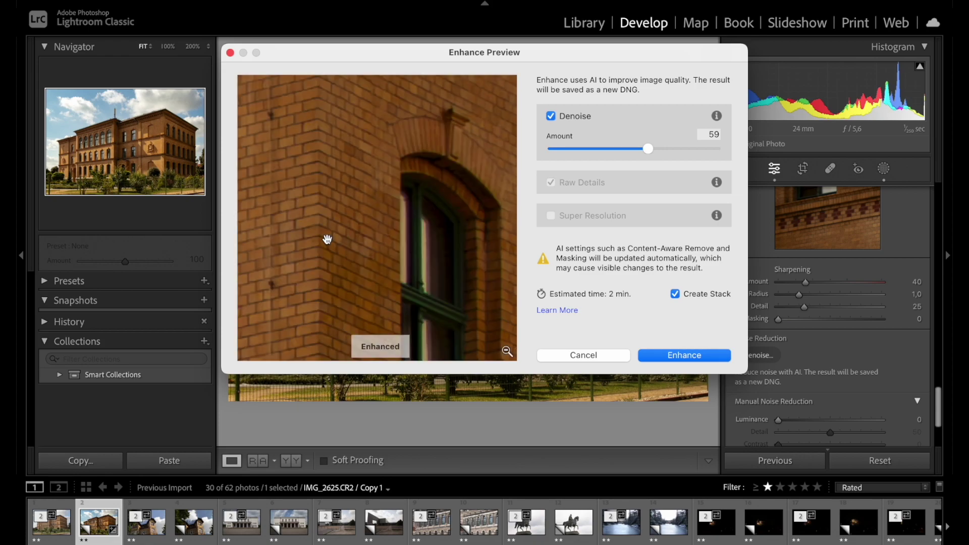
left_click_drag(329, 233, 376, 221)
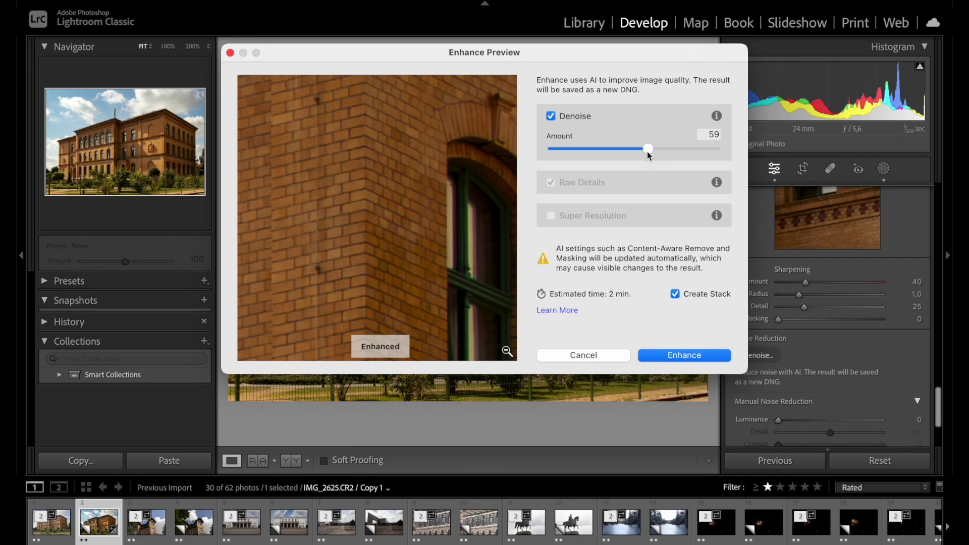
left_click_drag(648, 152, 639, 155)
left_click_drag(639, 155, 648, 155)
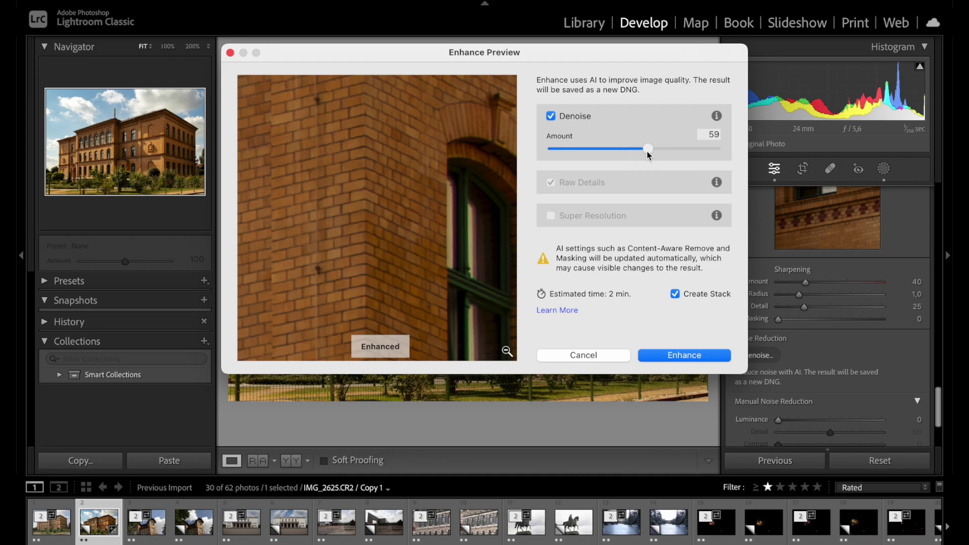
left_click(678, 356)
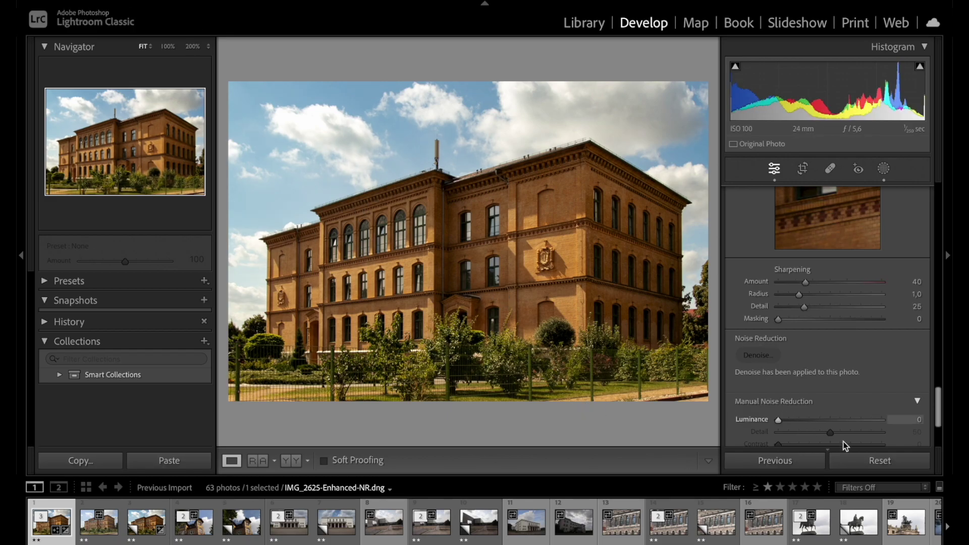
Filter the filmstrip to Rated photos and select the enhanced building DNG
left_click(857, 487)
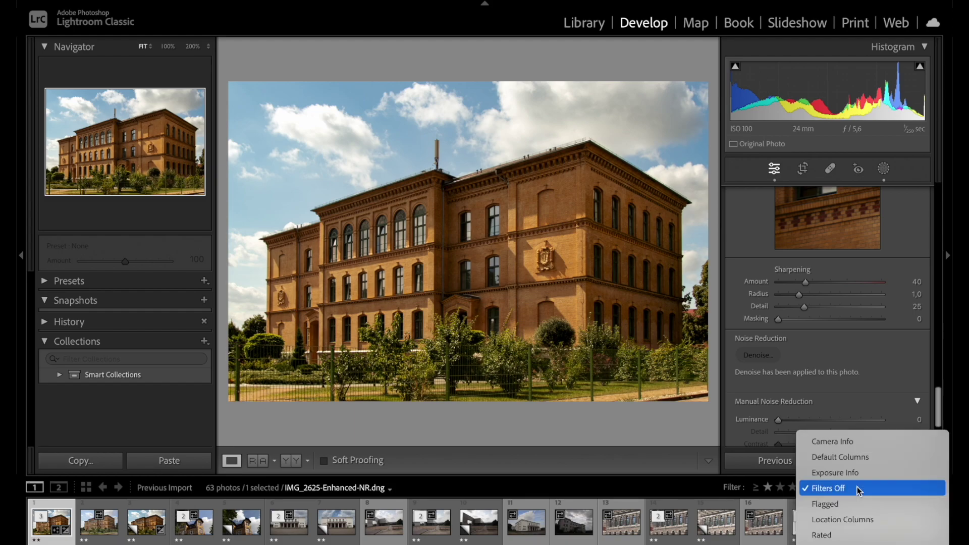
left_click(833, 535)
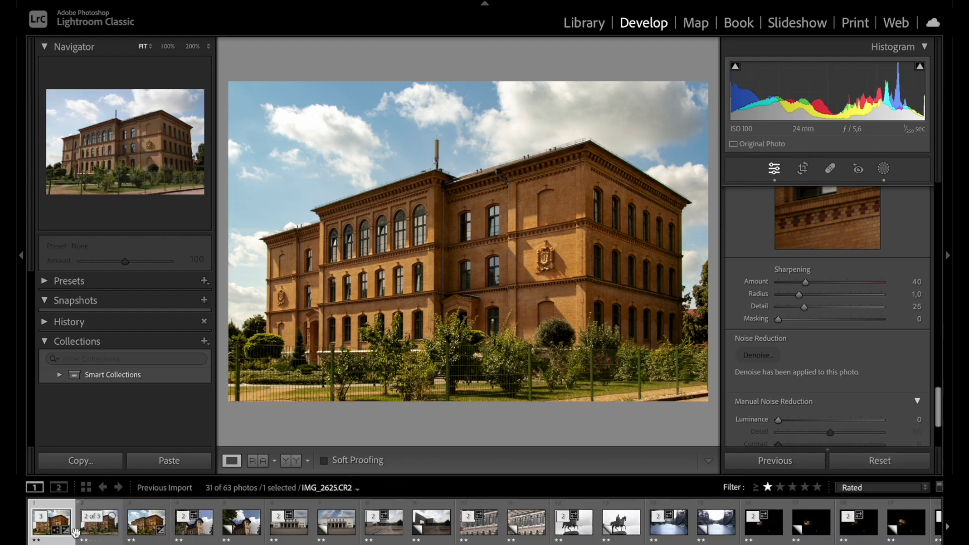
left_click(43, 530)
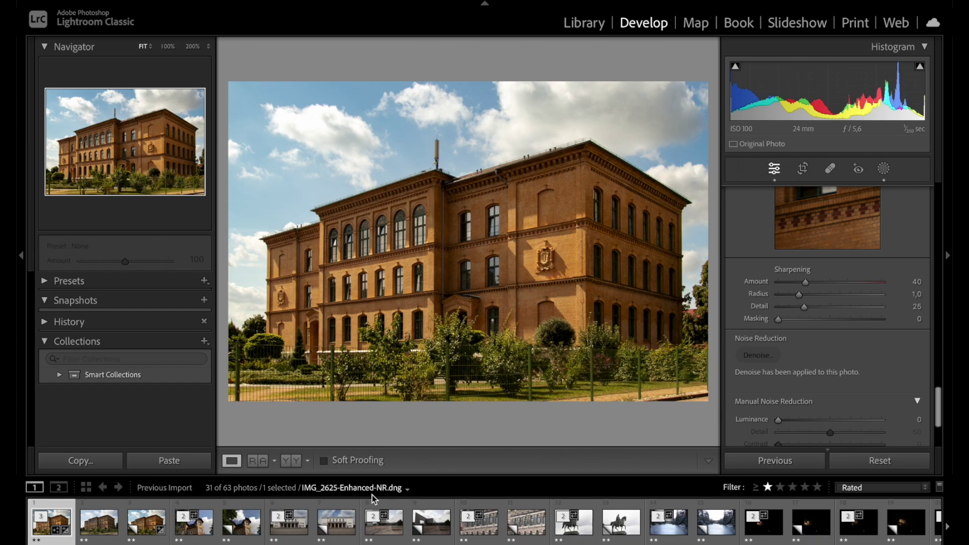
Inspect the enhanced DNG up close at 200% and 100% zoom, including the upper-left wing
left_click(580, 177)
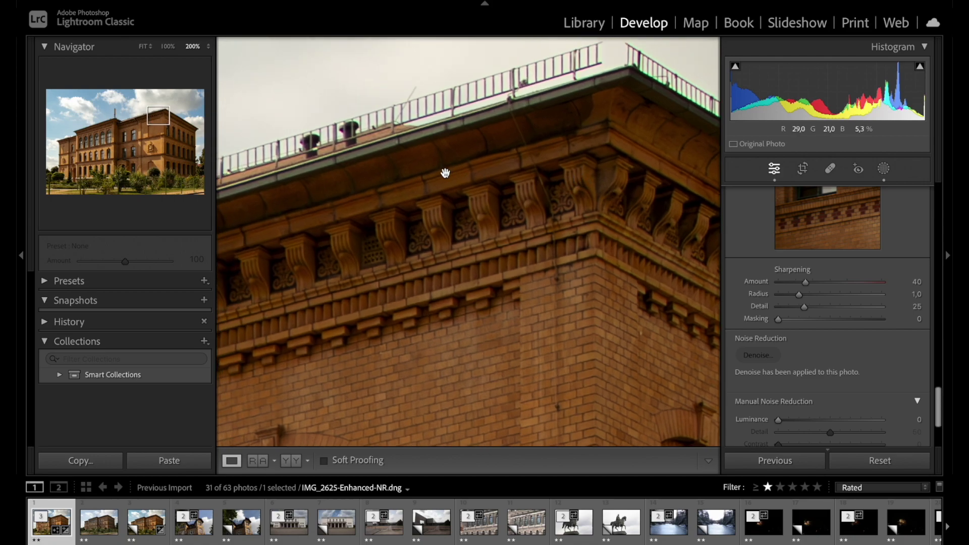
left_click(167, 46)
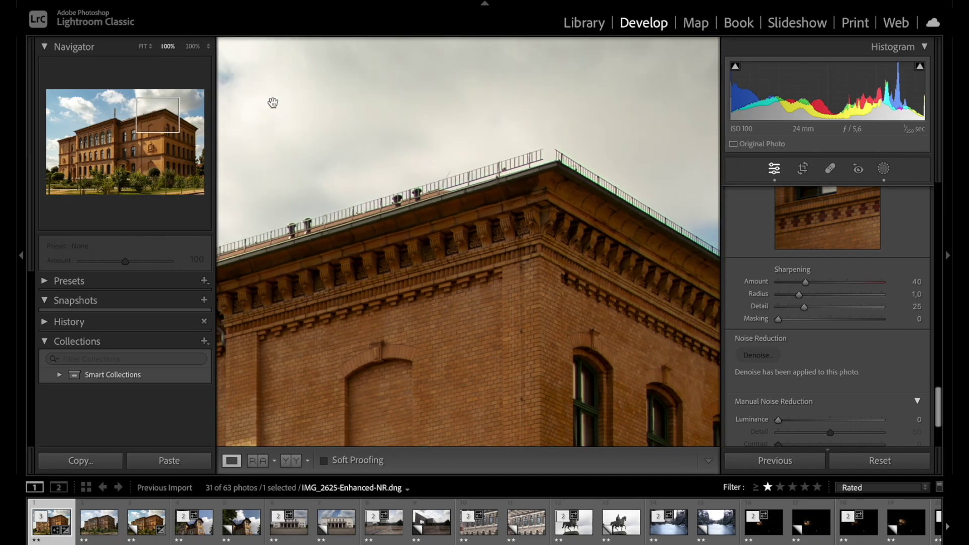
left_click(533, 283)
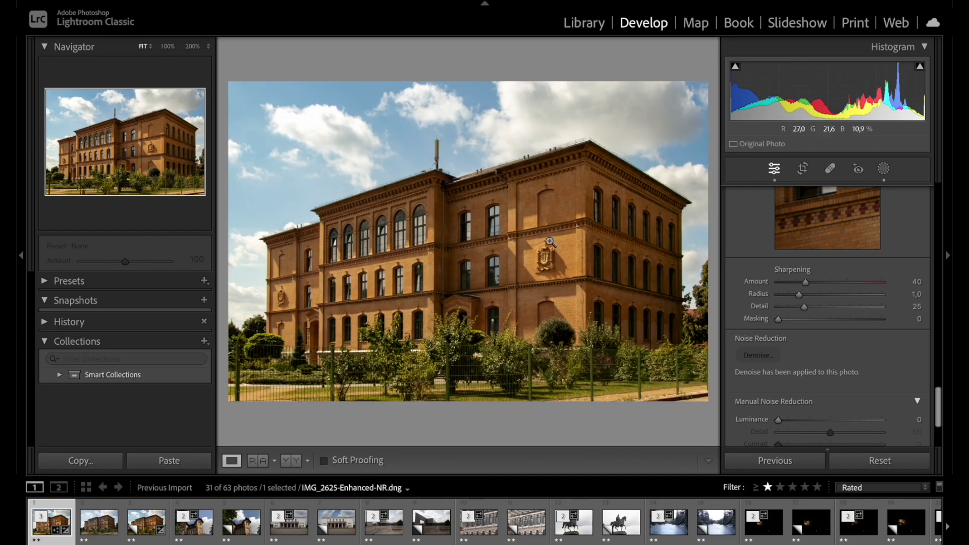
left_click(369, 211)
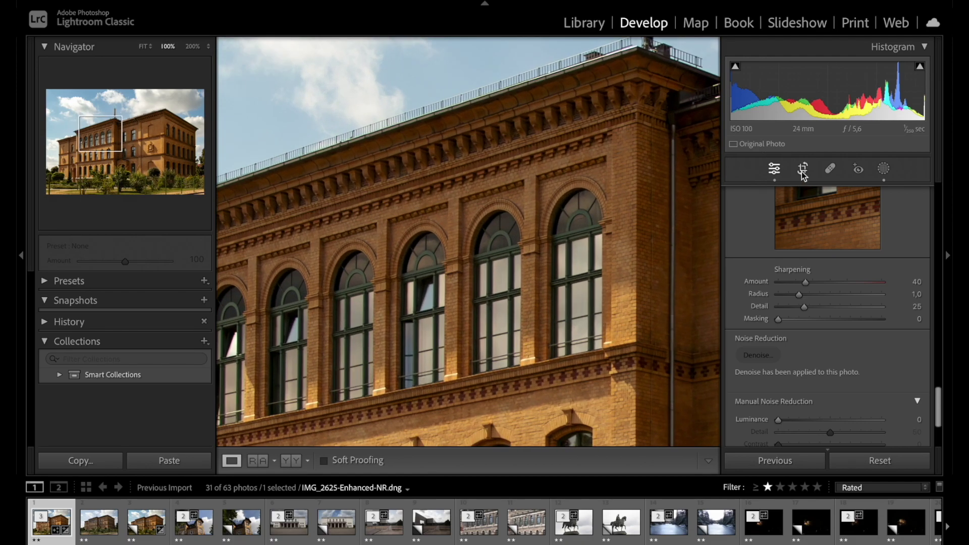
Try Effects Grain at Amount 54, then reset it to 0 and fit the photo
scroll(843, 379, "down", 5)
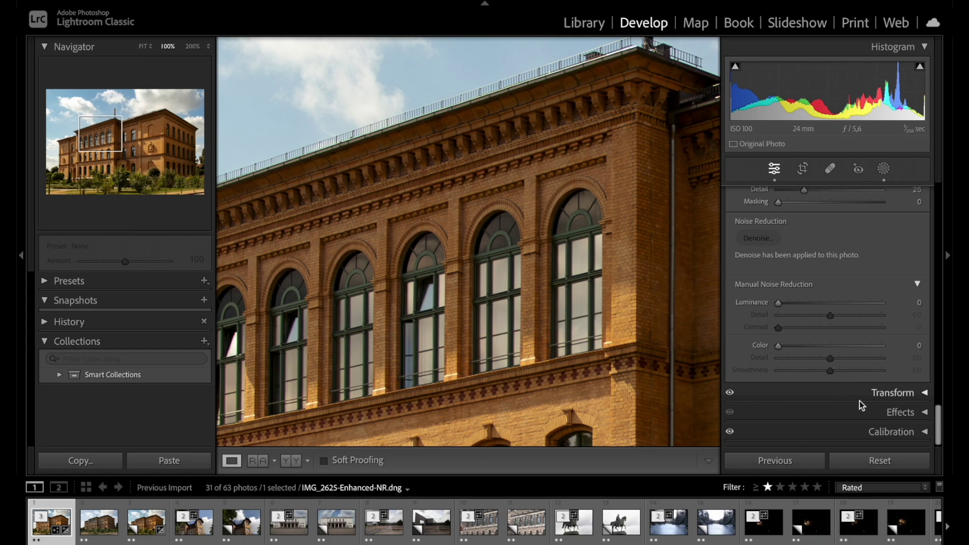
left_click(902, 413)
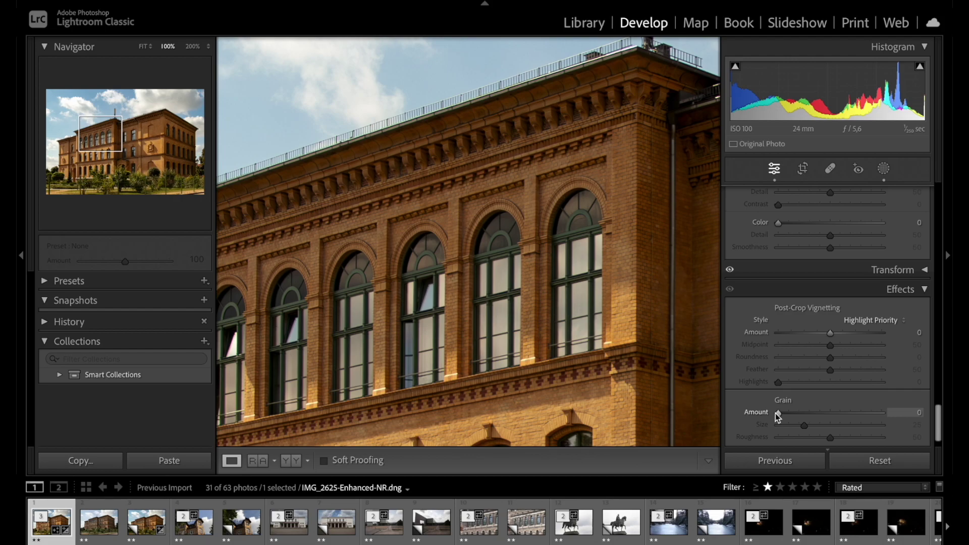
left_click_drag(778, 416, 836, 416)
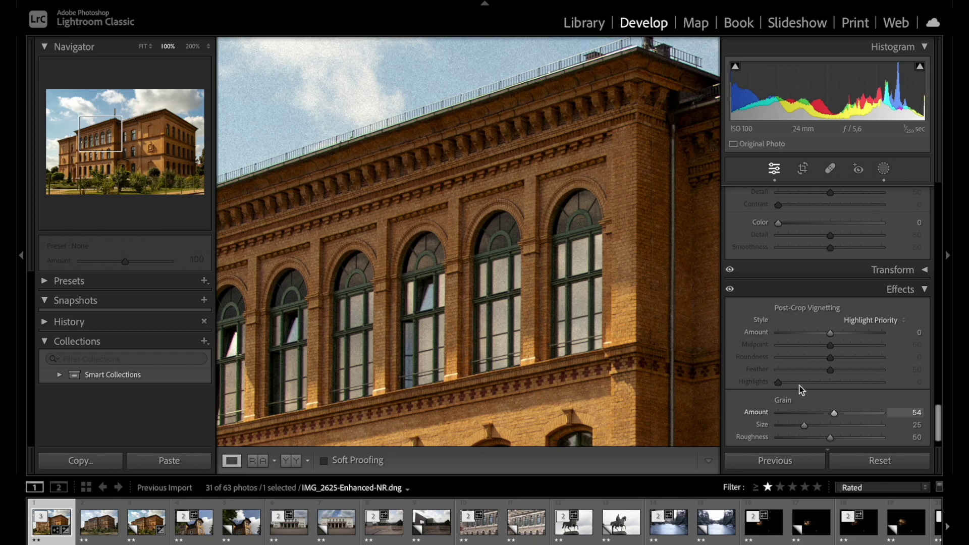
scroll(404, 91, "up", 5)
scroll(404, 91, "up", 2)
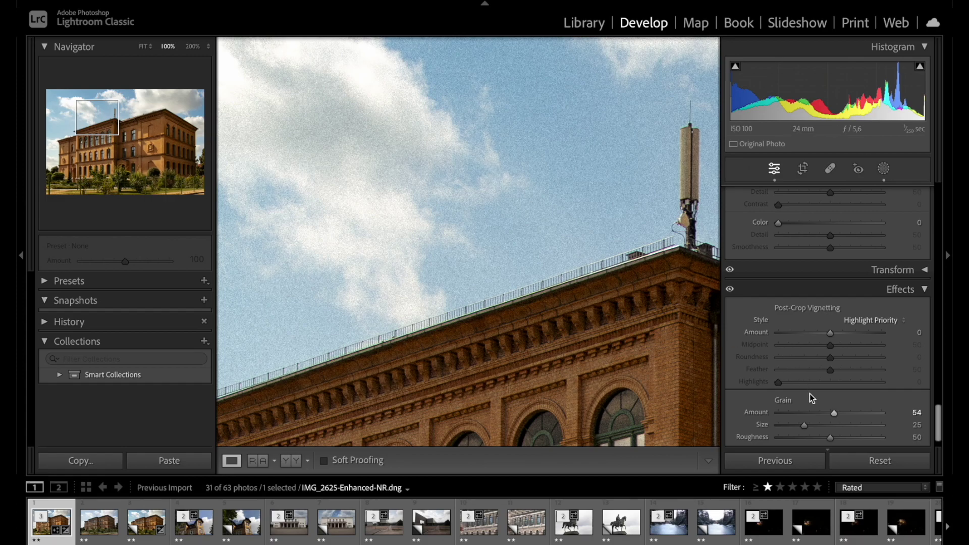
left_click_drag(834, 412, 778, 412)
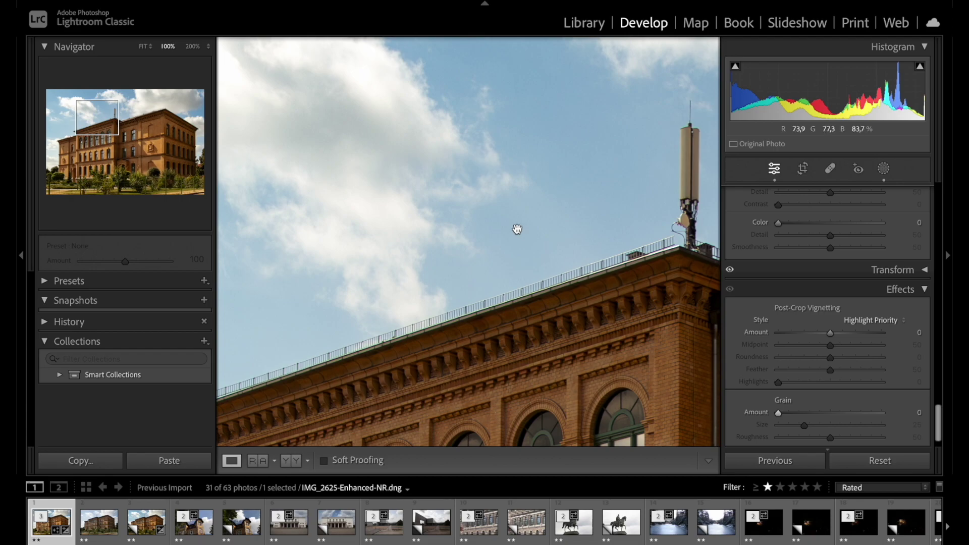
left_click(516, 229)
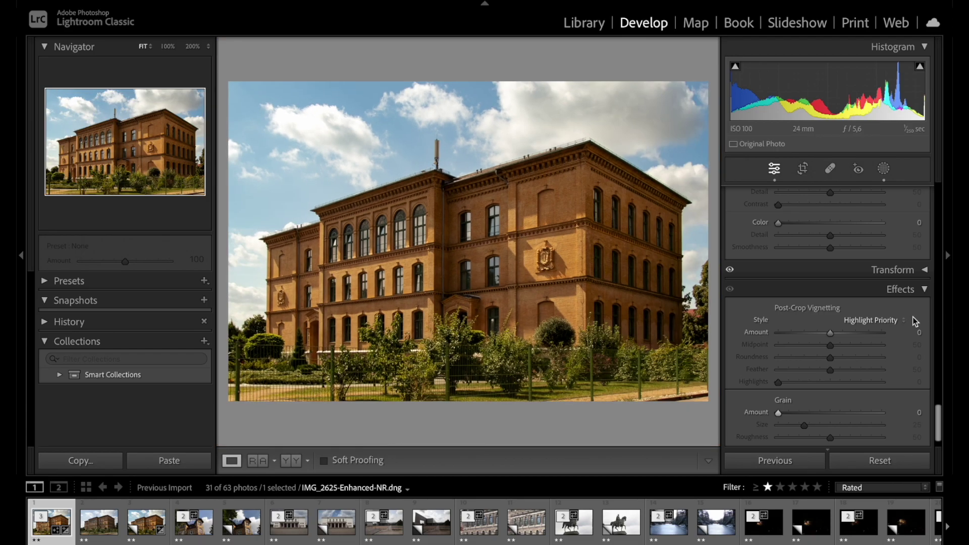
Collapse the Effects and Detail panels
scroll(882, 335, "down", 2)
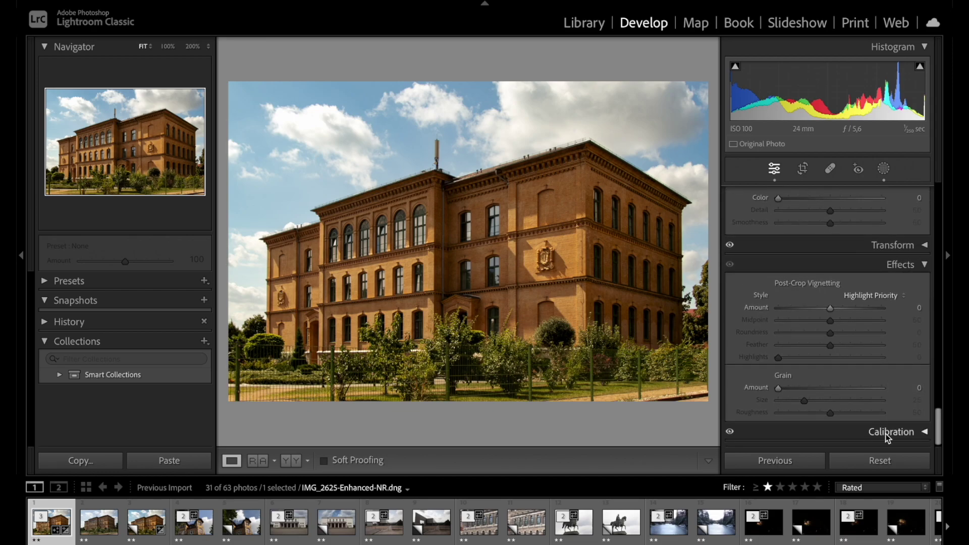
left_click(907, 267)
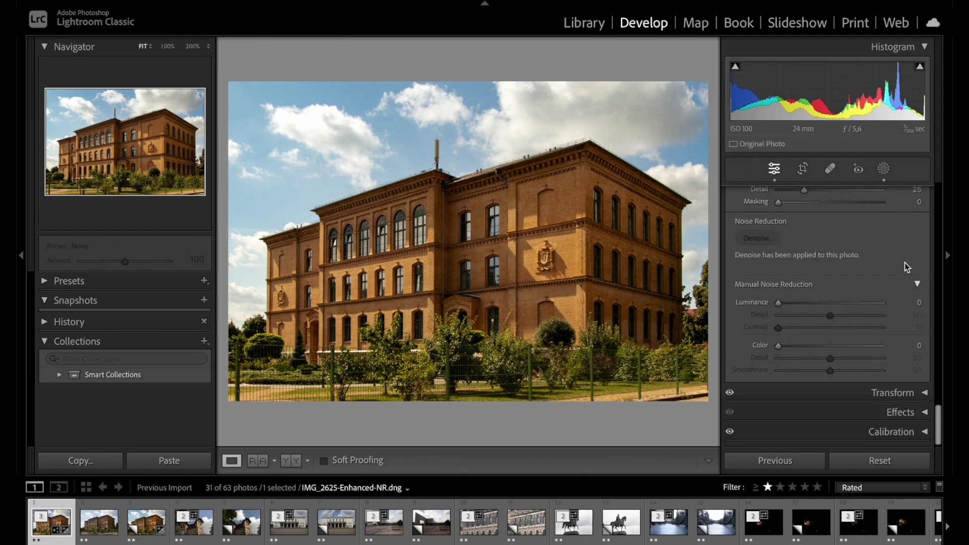
scroll(901, 232, "up", 7)
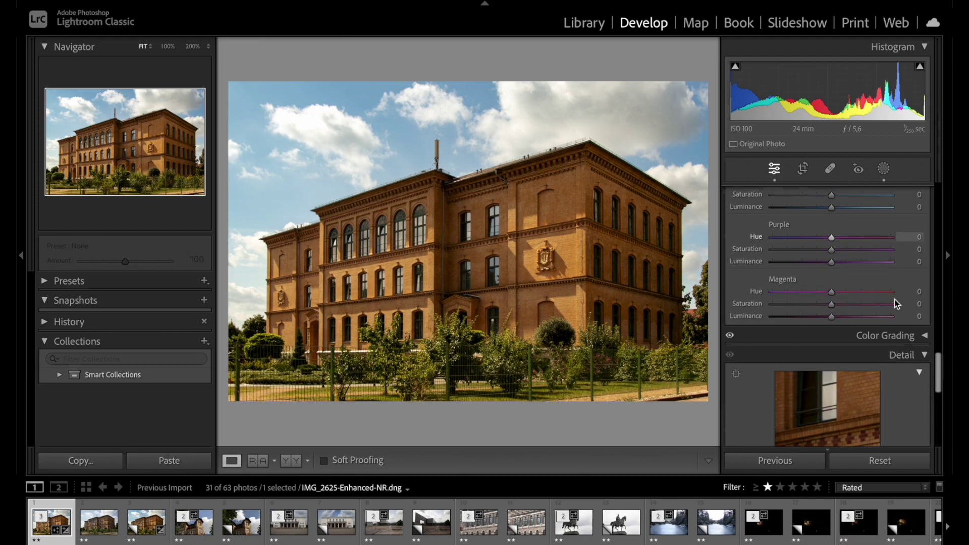
scroll(901, 359, "down", 4)
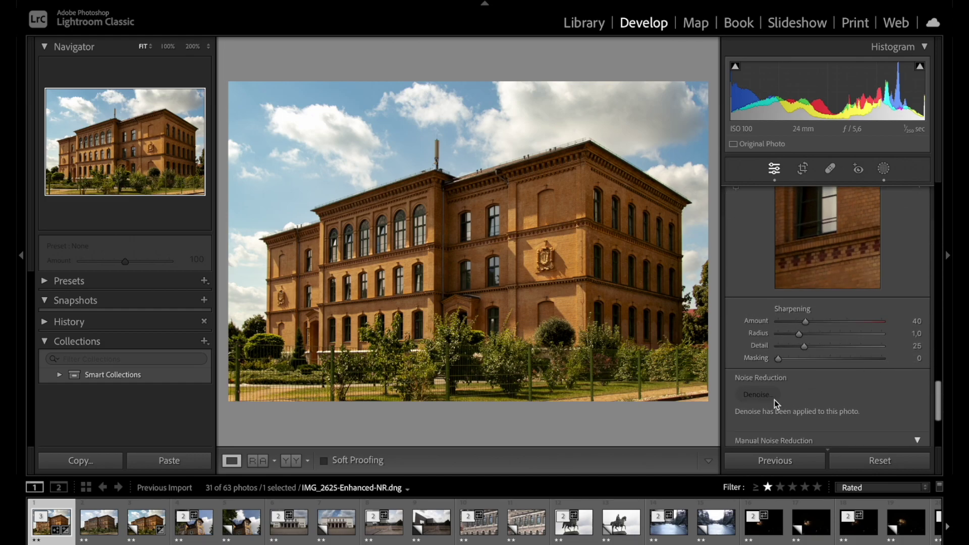
scroll(878, 306, "up", 3)
scroll(878, 306, "down", 4)
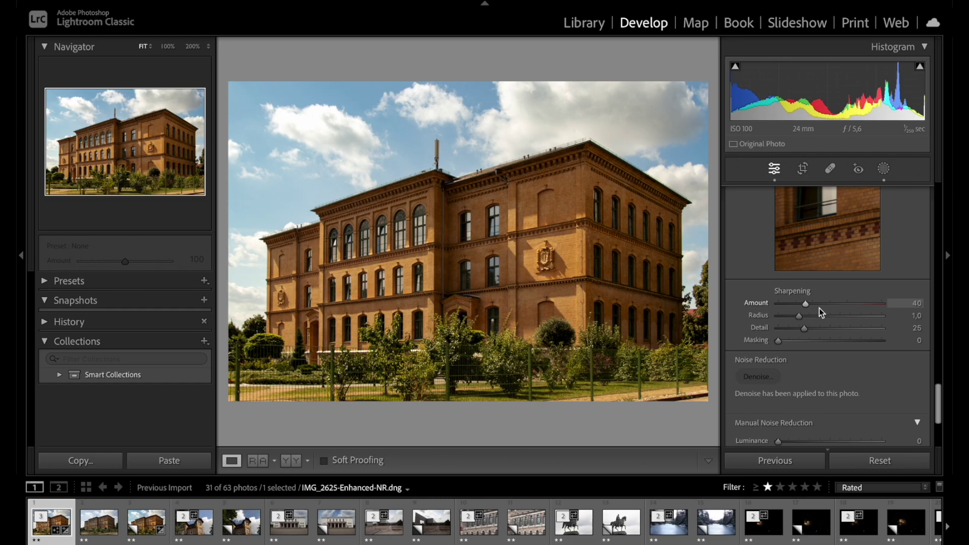
scroll(903, 299, "up", 3)
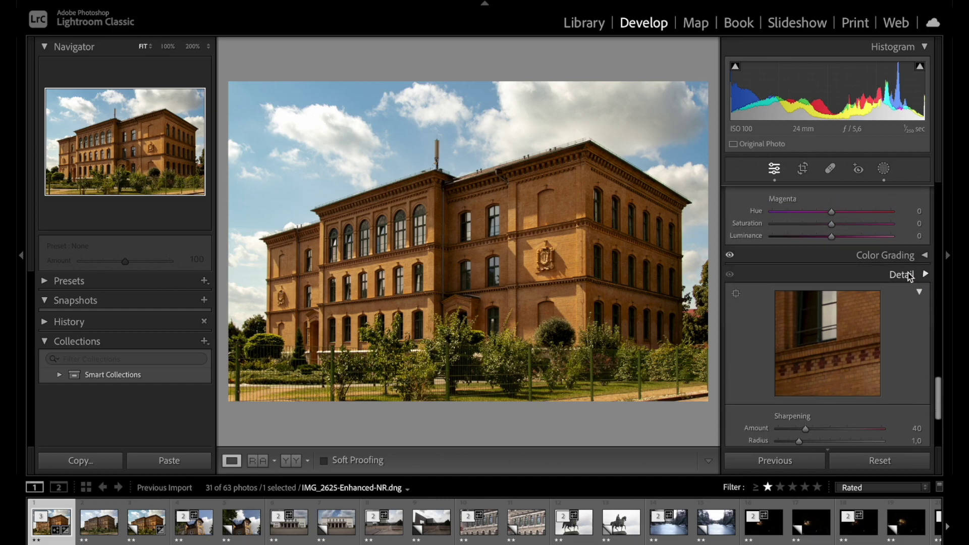
left_click(908, 274)
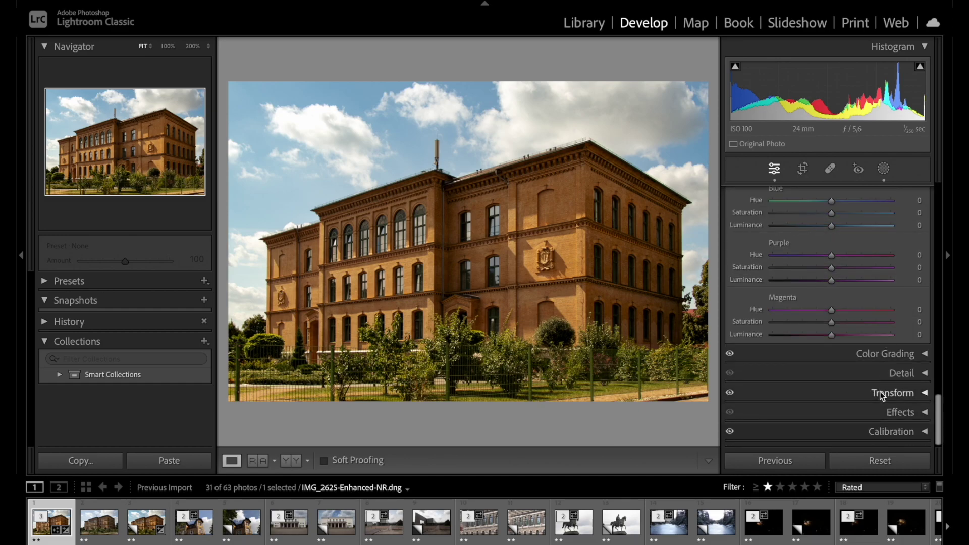
Fold away Color Grading and set HSL Green Luminance to +7
left_click(890, 359)
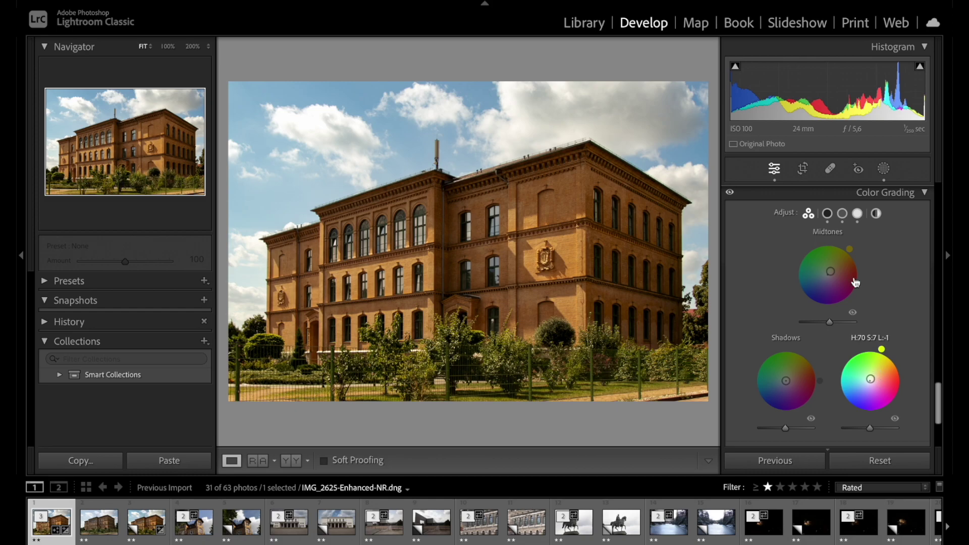
scroll(879, 247, "up", 2)
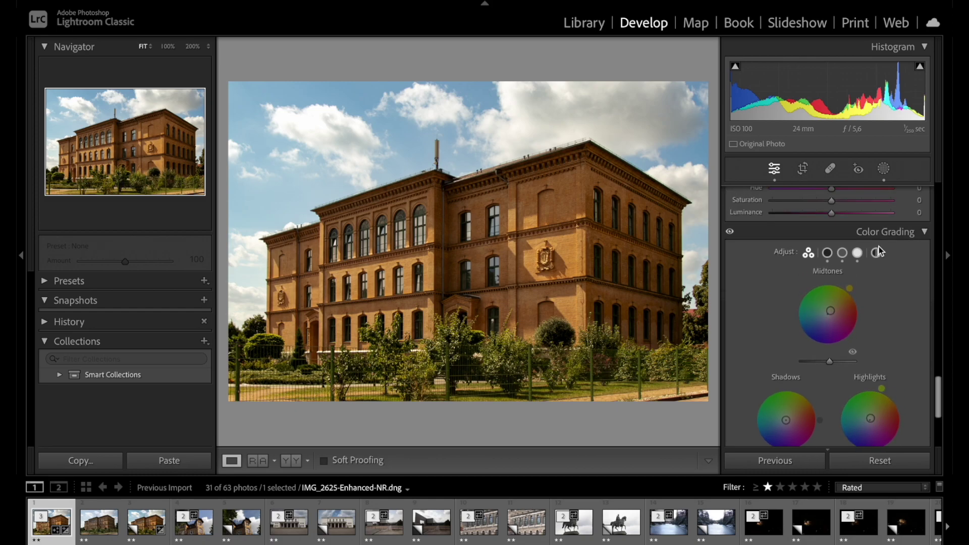
left_click(891, 233)
scroll(890, 237, "up", 4)
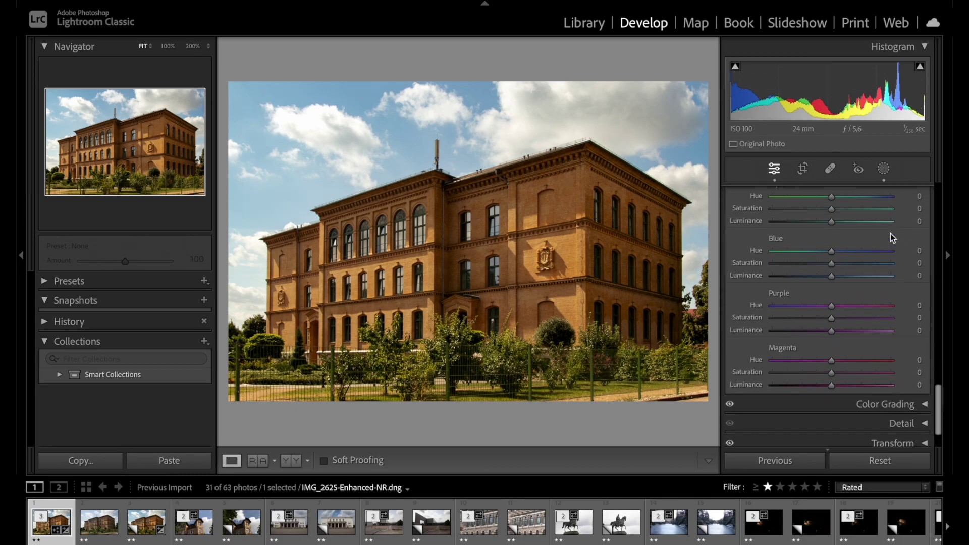
left_click_drag(829, 365, 831, 366)
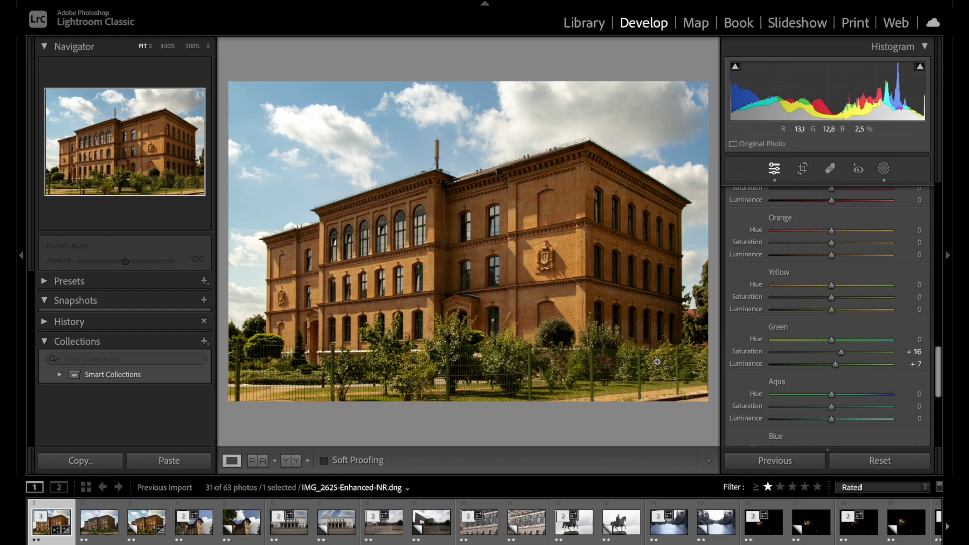
scroll(810, 357, "down", 6)
Collapse the Calibration, HSL/Color, Tone Curve and Lens Corrections panels
left_click(894, 431)
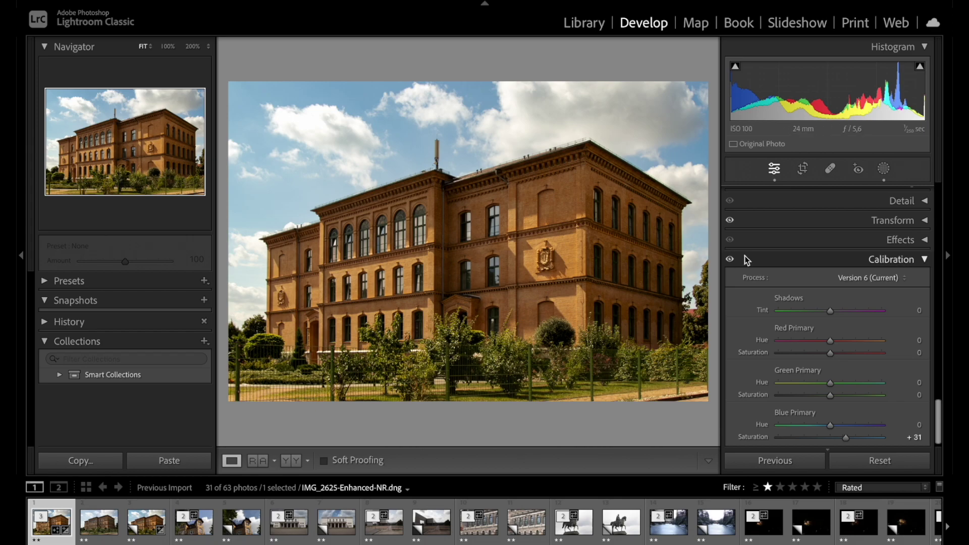
scroll(873, 216, "up", 5)
left_click(873, 217)
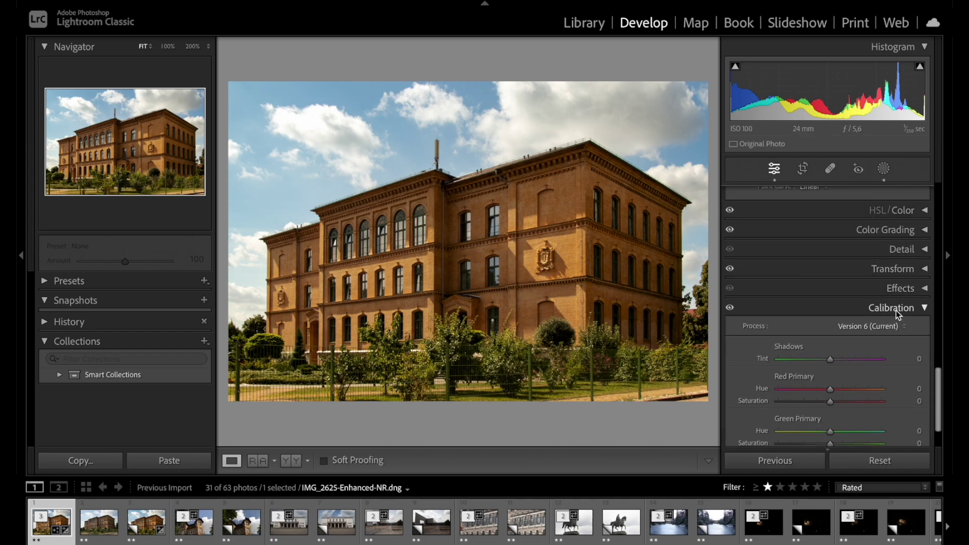
left_click(895, 310)
scroll(895, 310, "up", 5)
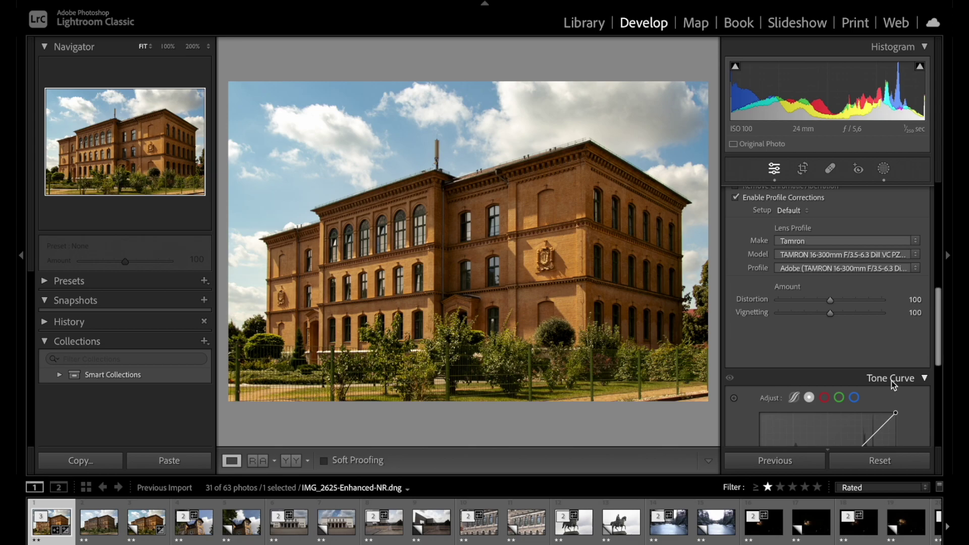
left_click(891, 380)
scroll(891, 380, "up", 5)
scroll(893, 384, "down", 5)
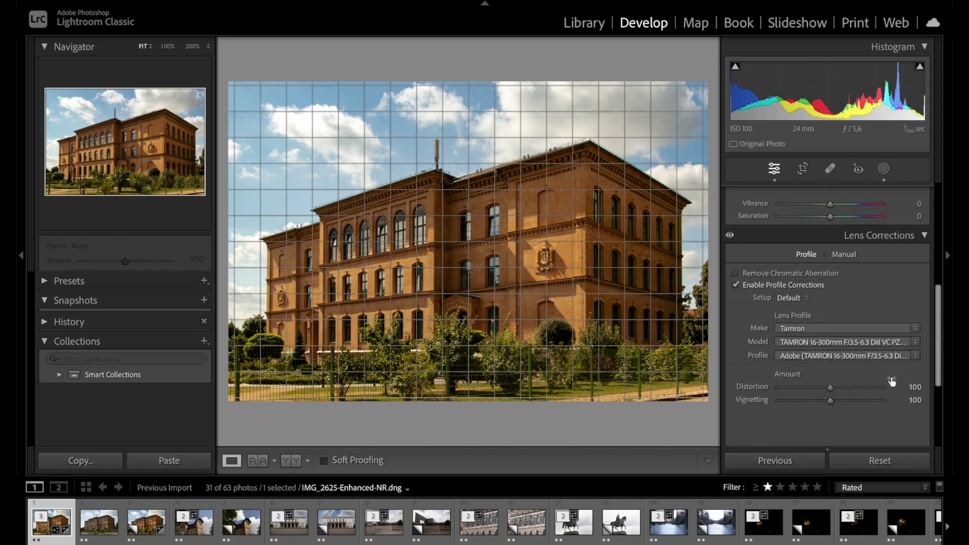
left_click(872, 234)
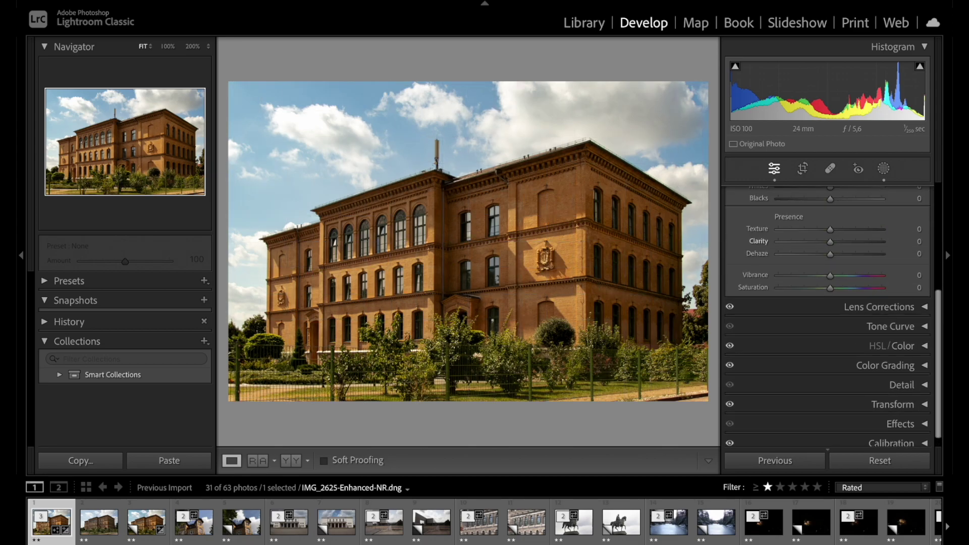
scroll(872, 233, "up", 5)
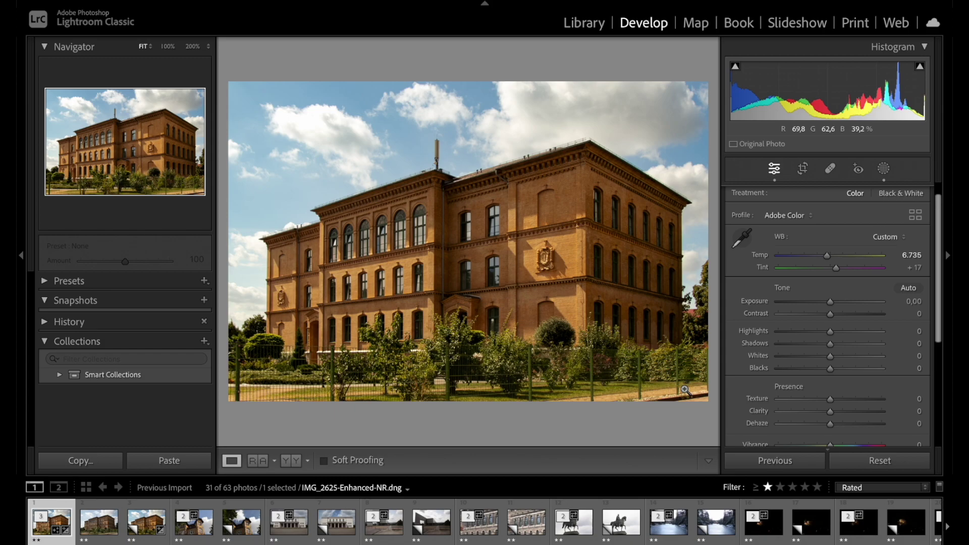
left_click(707, 372)
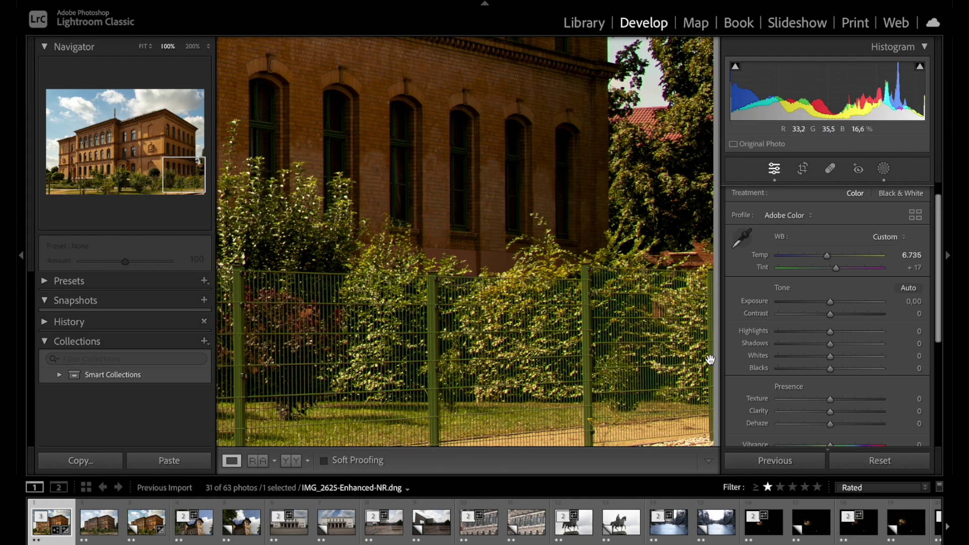
left_click(691, 377)
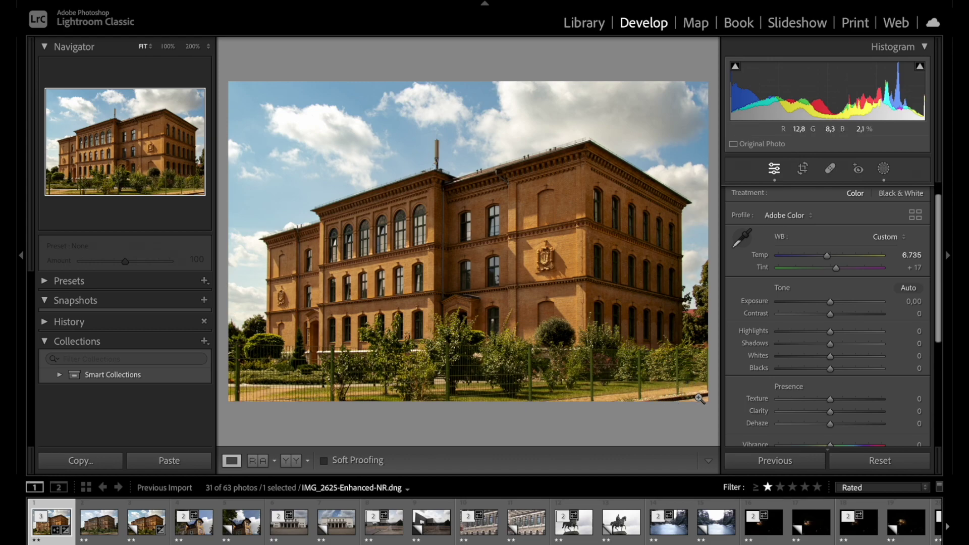
left_click(702, 399)
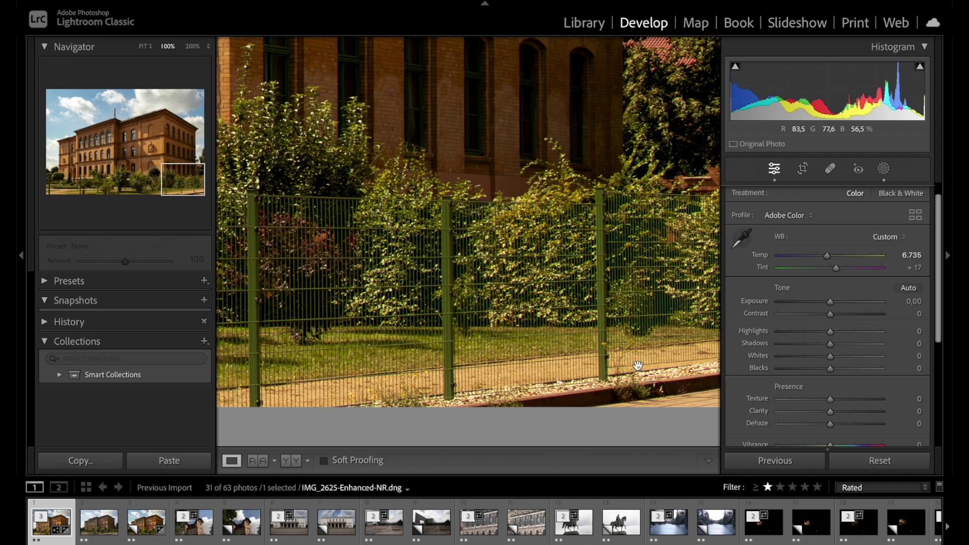
left_click(624, 354)
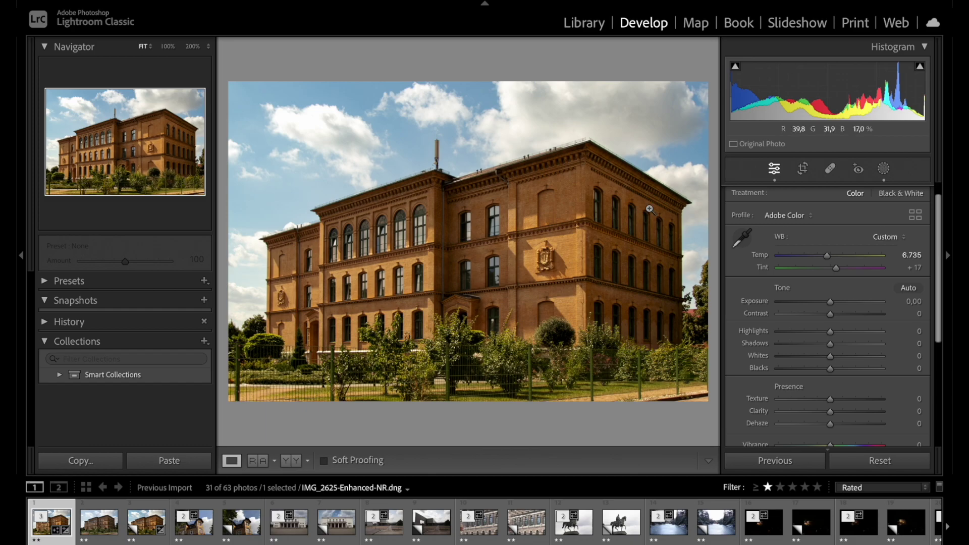
Crop in slightly from the bottom-right corner and check that edge at 100%
left_click(794, 171)
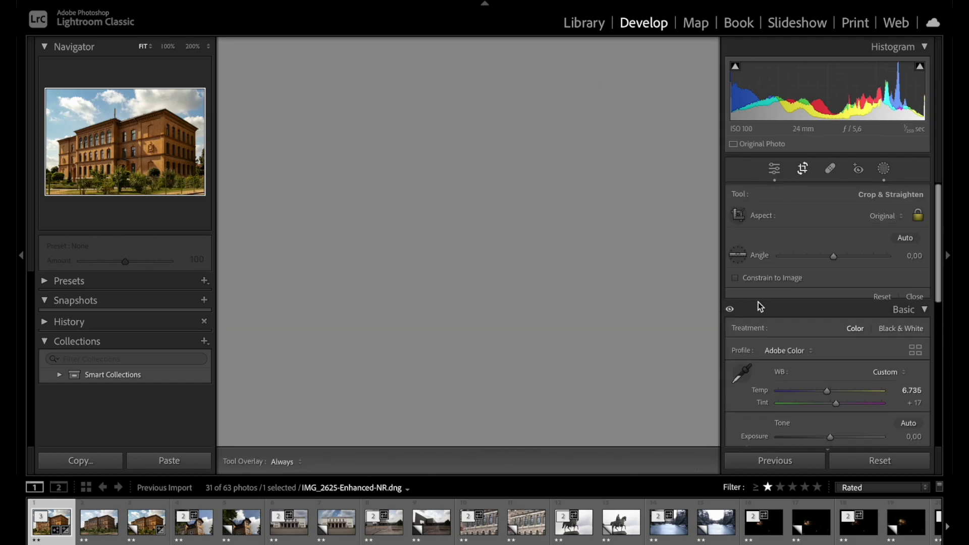
left_click_drag(705, 403, 703, 402)
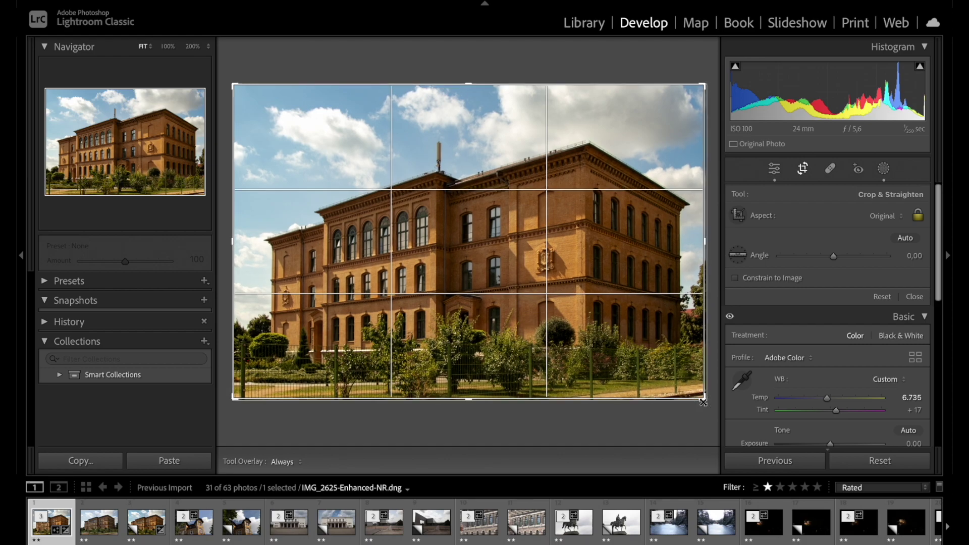
key("Return")
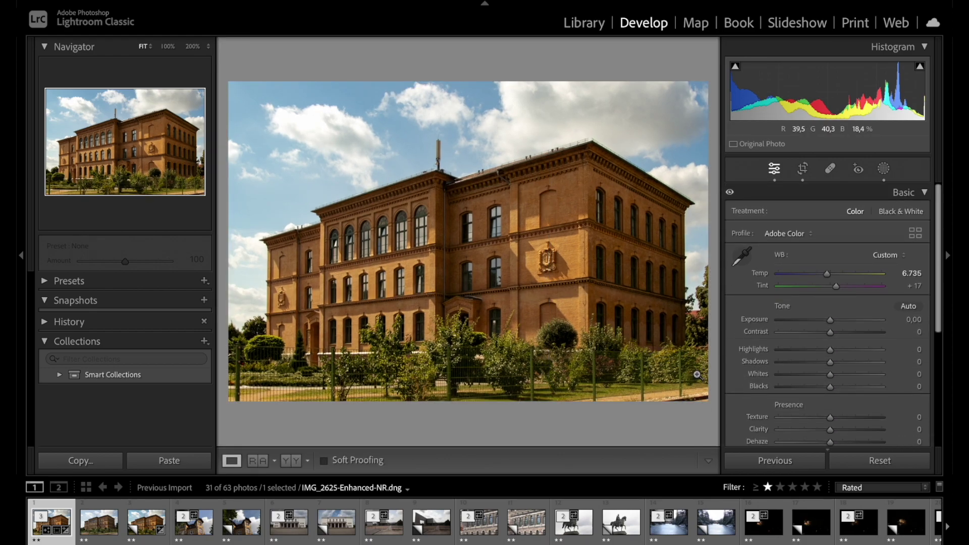
mouse_move(709, 363)
left_mouse_down()
mouse_move(640, 368)
mouse_move(707, 368)
left_mouse_up()
Tighten the crop from the bottom-left corner and commit it
left_click(802, 170)
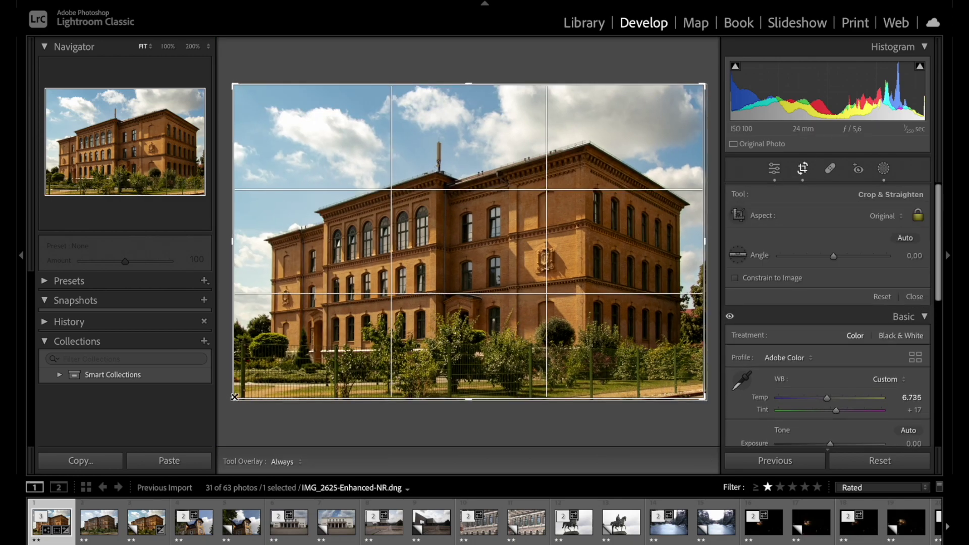
left_click_drag(234, 397, 240, 392)
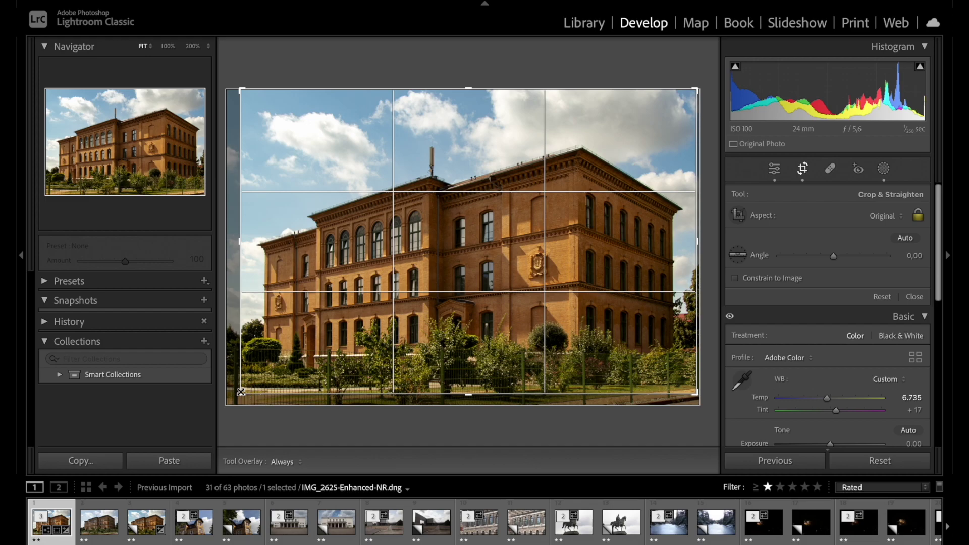
left_click_drag(240, 391, 241, 391)
key("Return")
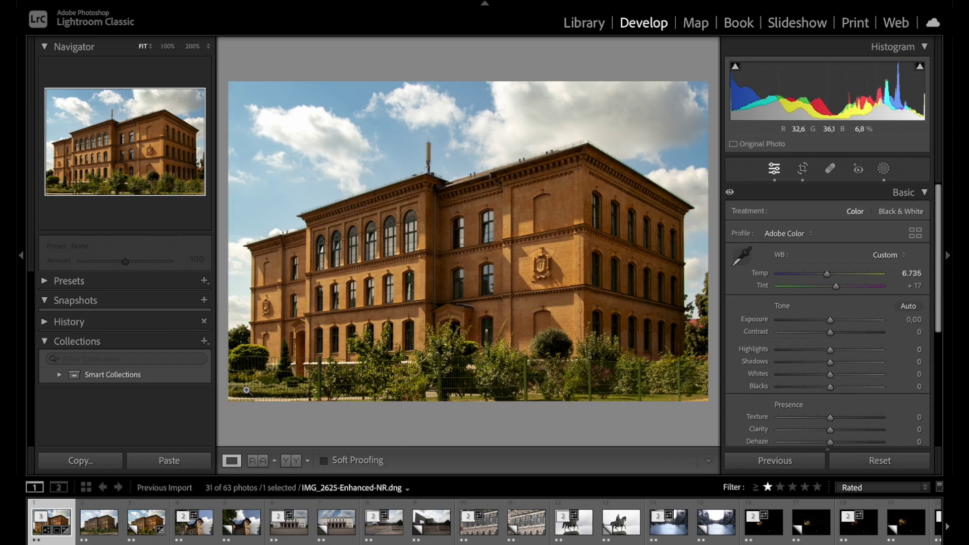
left_click(245, 389)
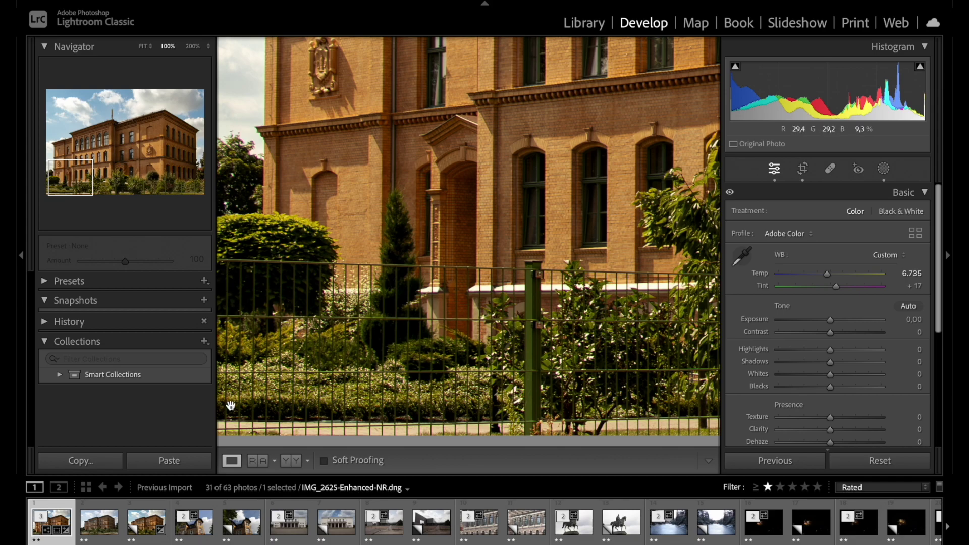
left_click(412, 366)
left_click(412, 365)
left_click(557, 276)
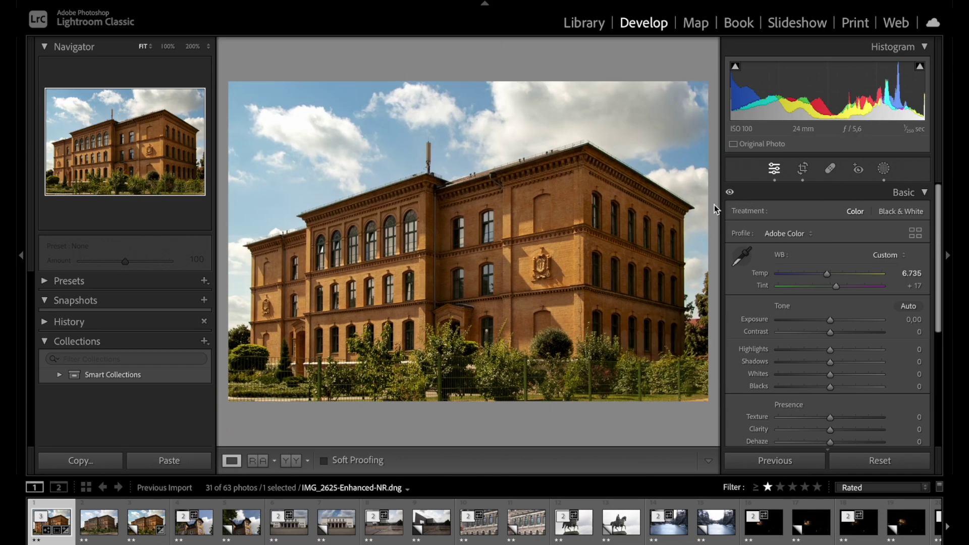
left_click(697, 210)
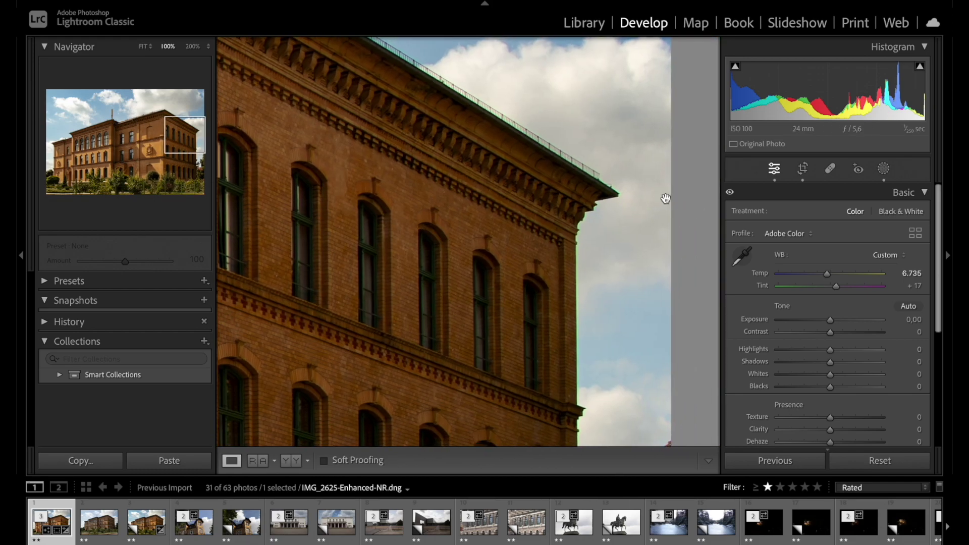
scroll(638, 194, "left", 10)
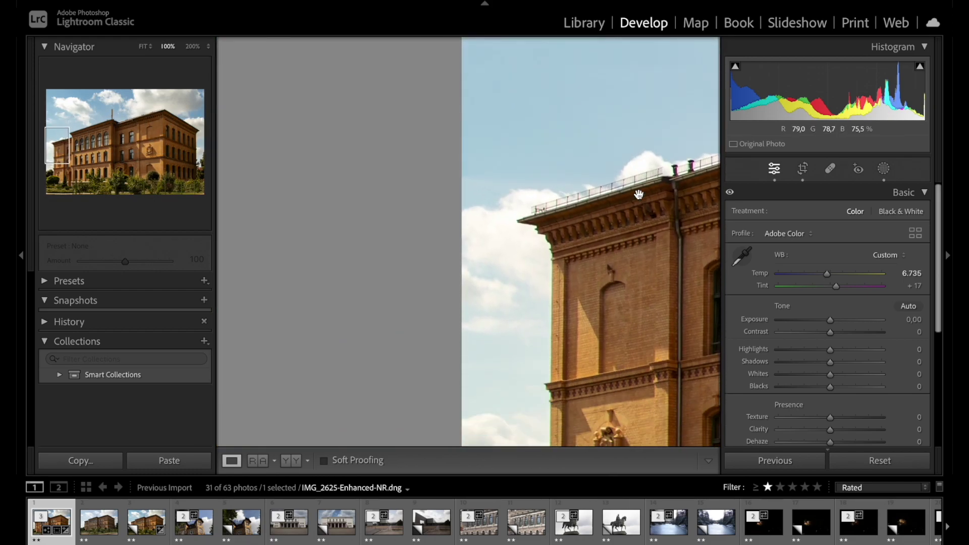
scroll(638, 195, "right", 15)
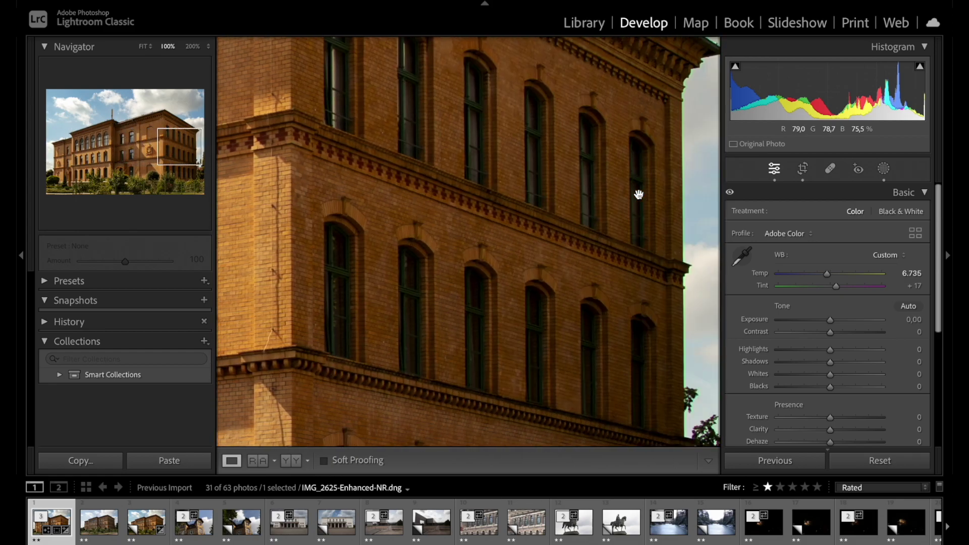
scroll(546, 150, "up", 5)
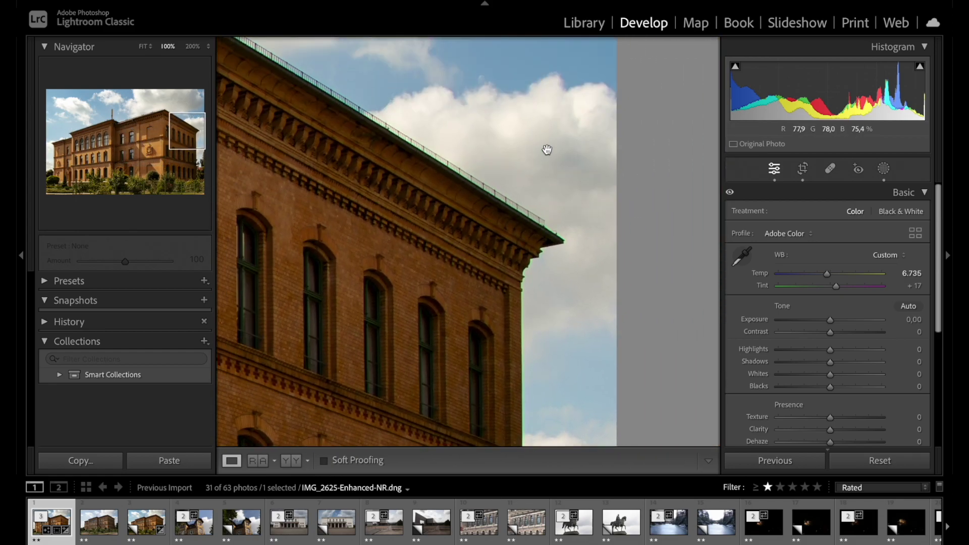
scroll(541, 227, "up", 3)
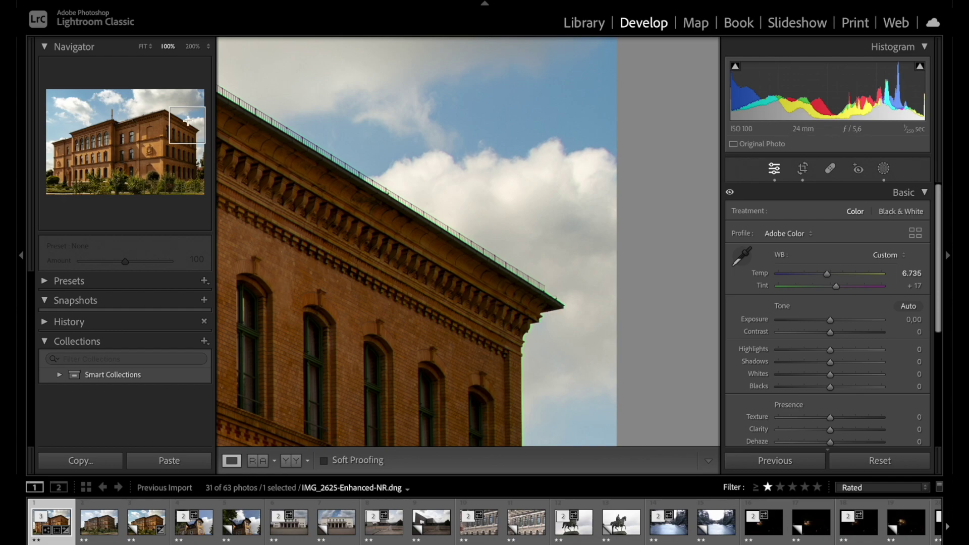
left_click(188, 45)
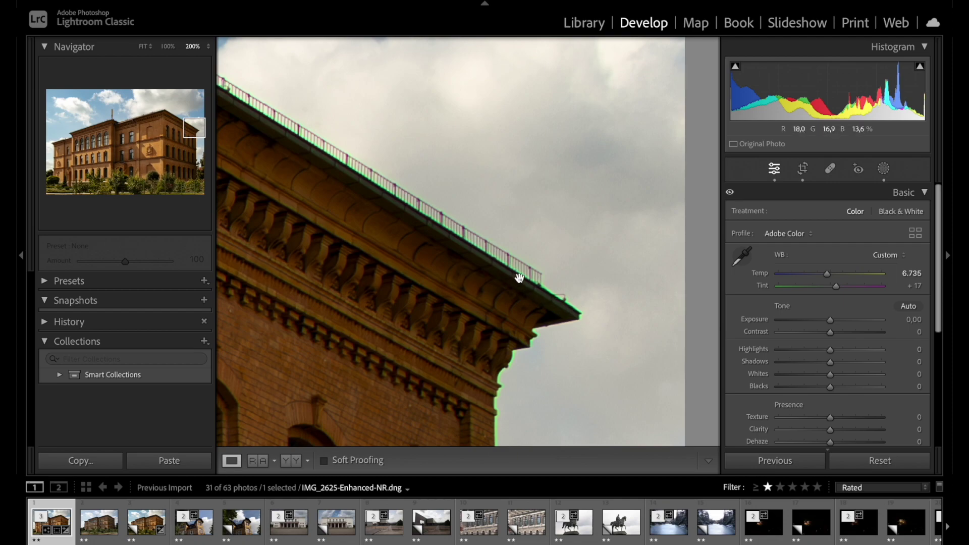
left_click_drag(526, 277, 587, 307)
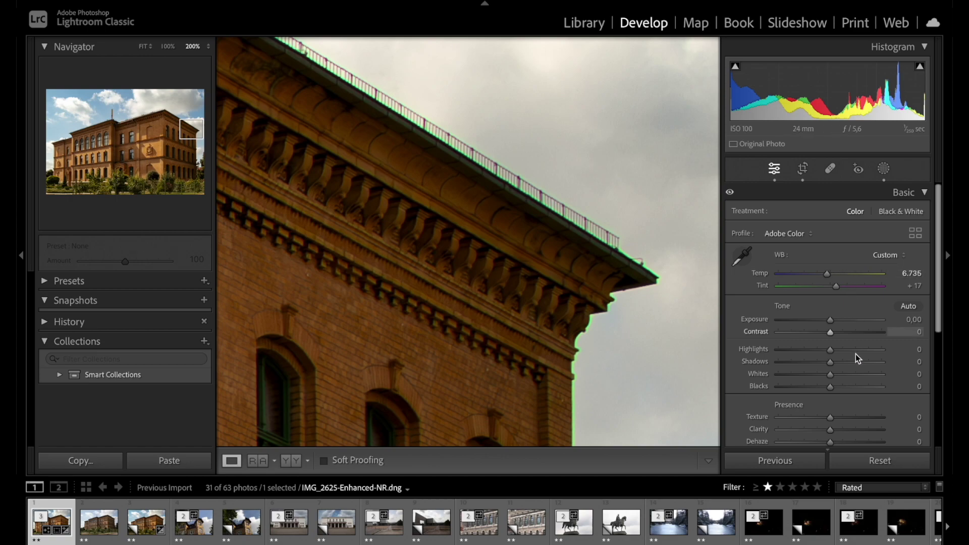
Switch Lens Corrections to Manual, start green defringing, and zoom to 300% on the roof edge
scroll(856, 353, "down", 5)
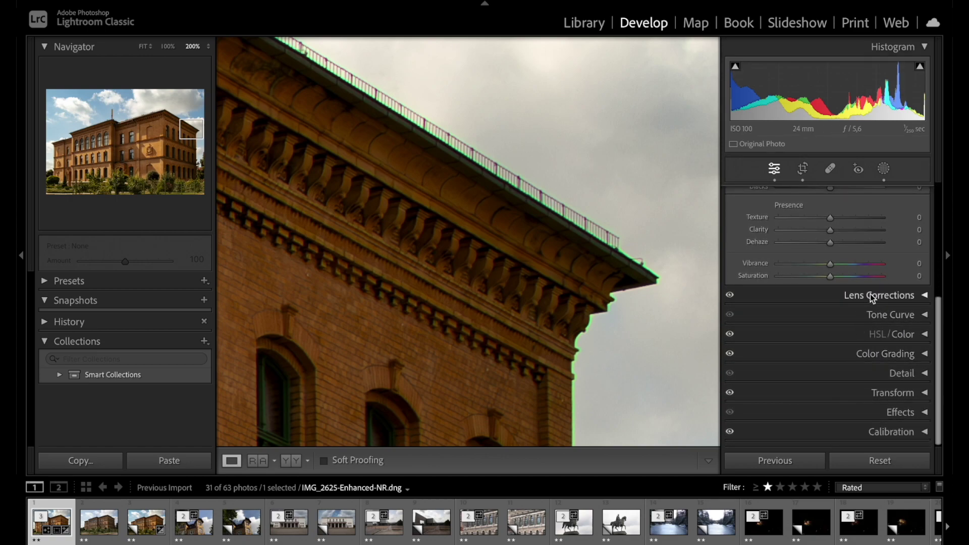
left_click(880, 295)
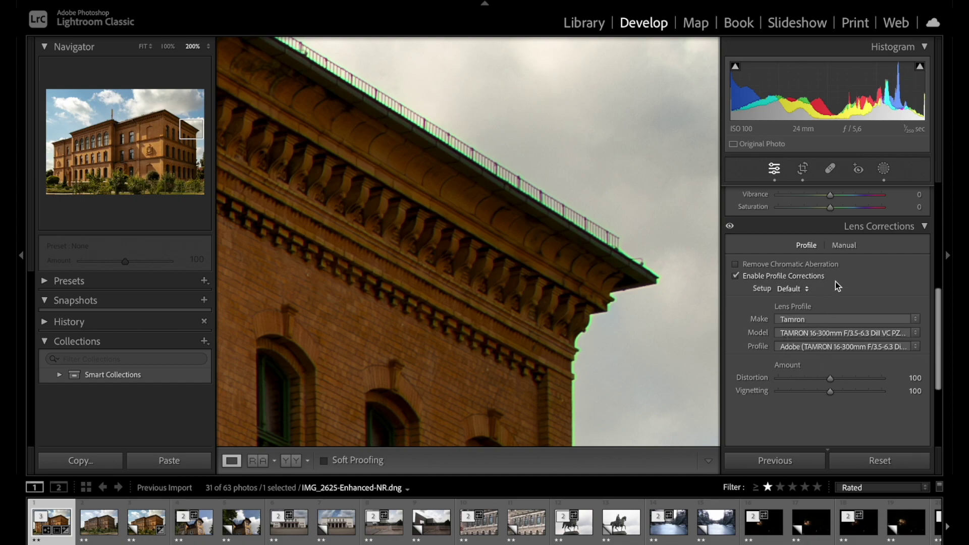
left_click(843, 245)
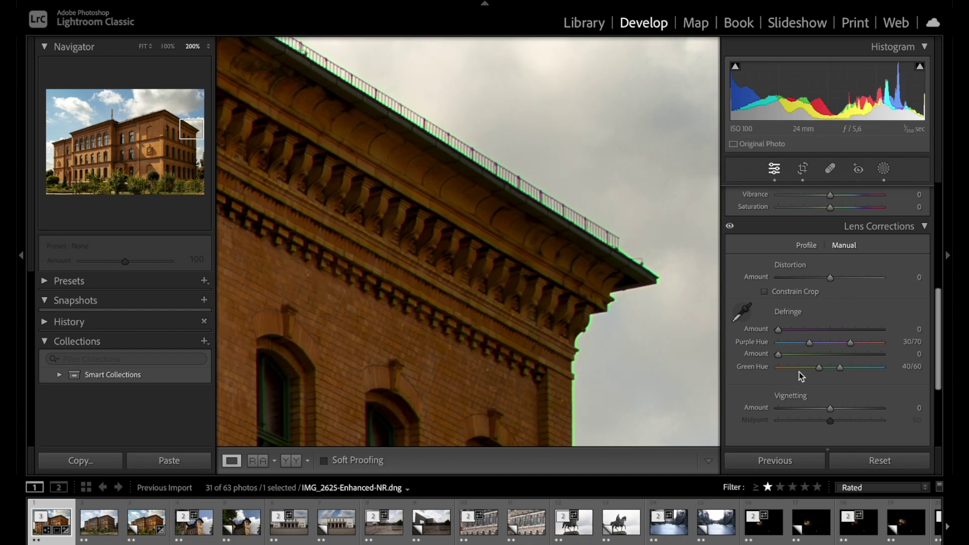
left_click_drag(779, 354, 819, 357)
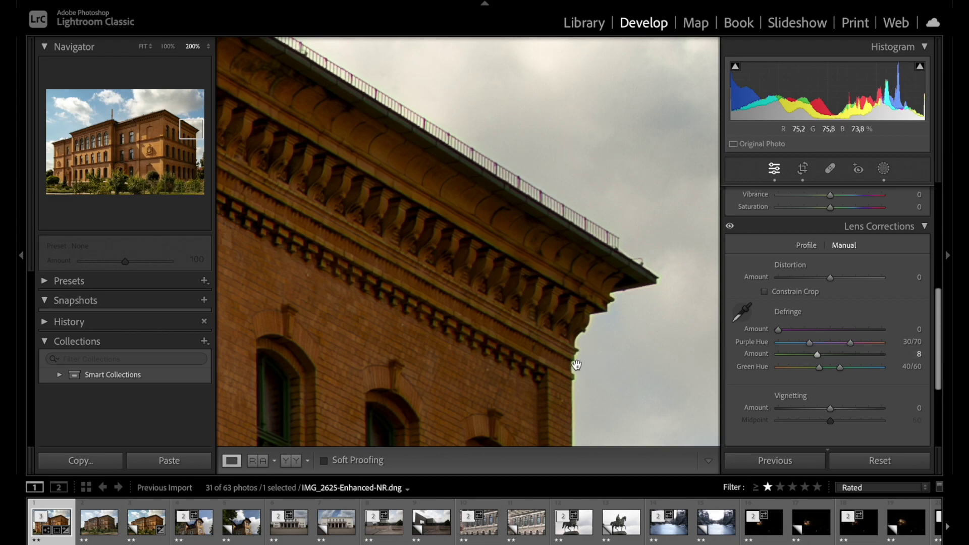
left_click(208, 46)
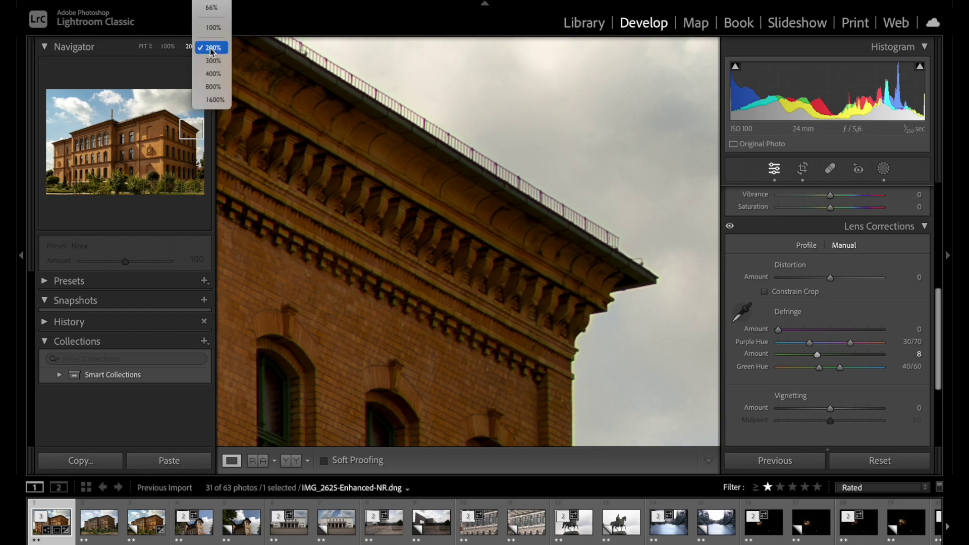
left_click(212, 60)
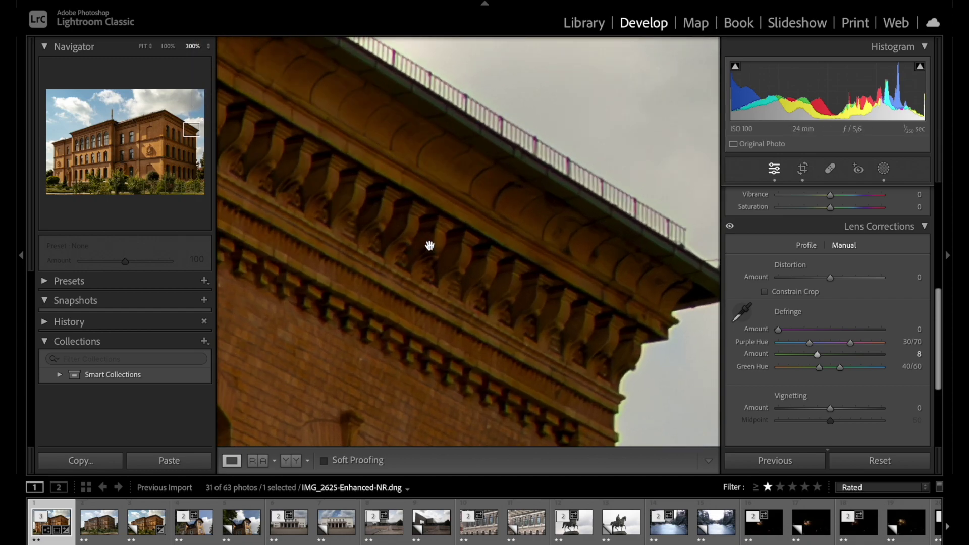
scroll(429, 244, "down", 5)
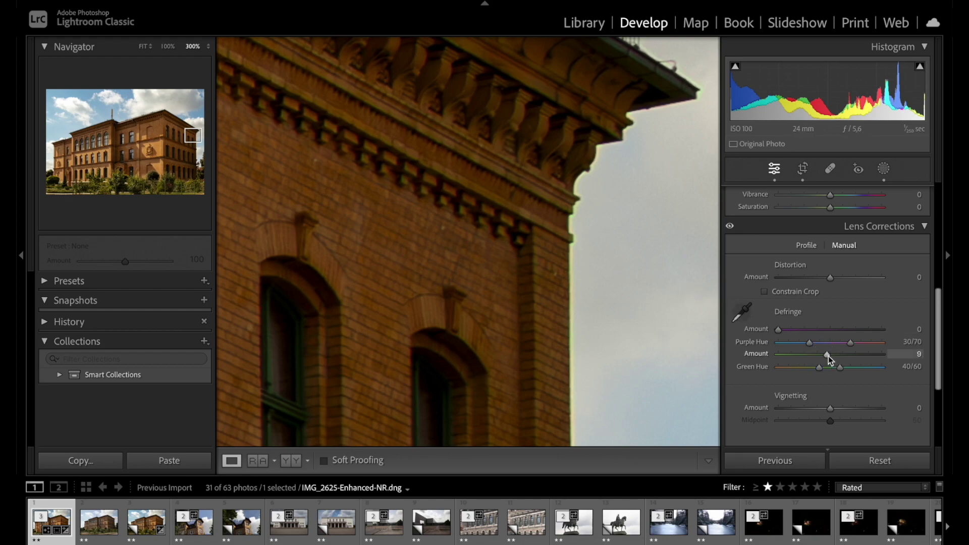
scroll(544, 95, "up", 5)
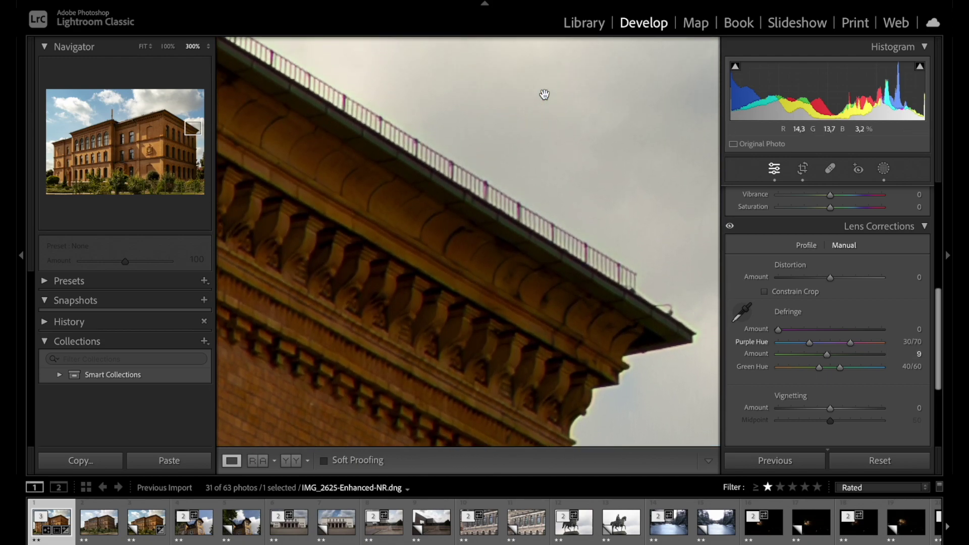
scroll(544, 95, "up", 3)
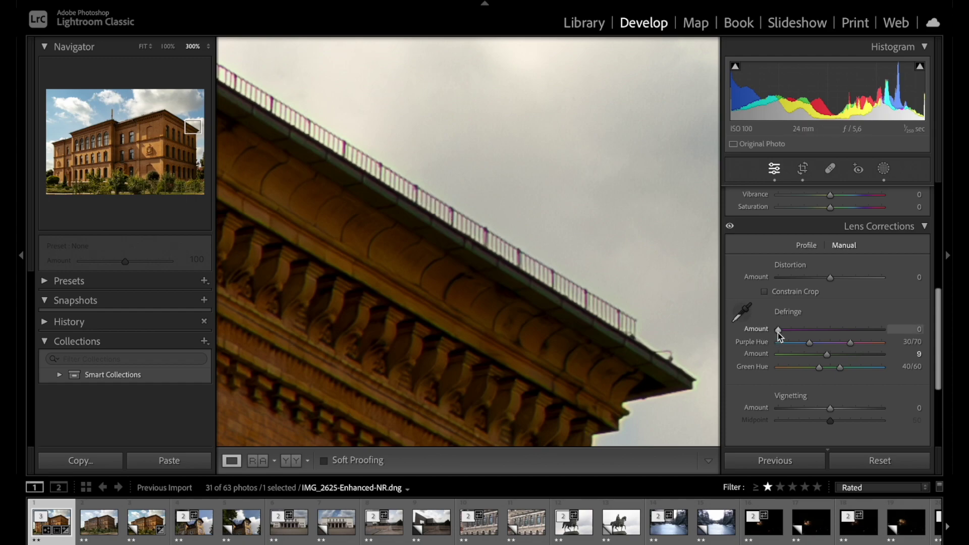
Set Defringe Purple Amount to 5 and Green Amount to 9, then fit the photo
left_click_drag(777, 333, 799, 335)
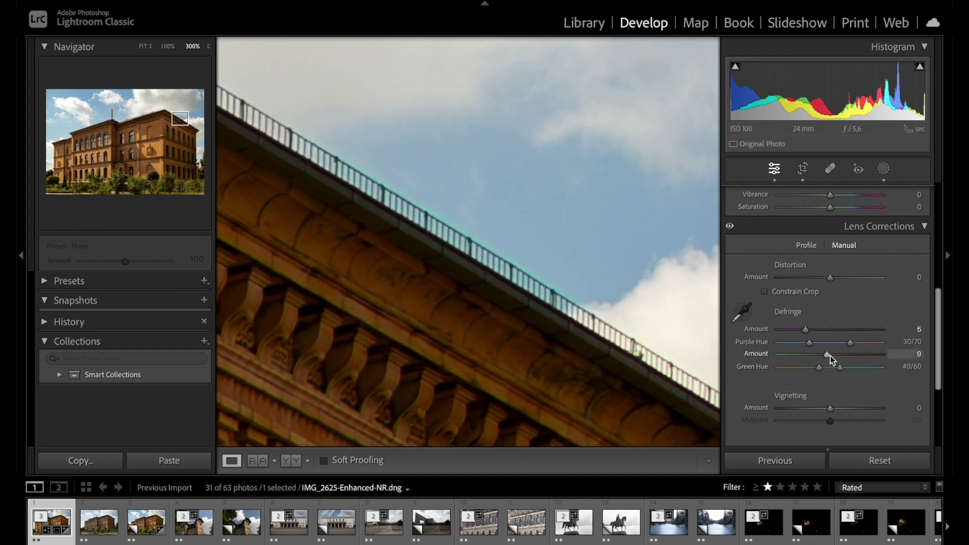
left_click_drag(829, 356, 877, 362)
left_click_drag(877, 356, 829, 353)
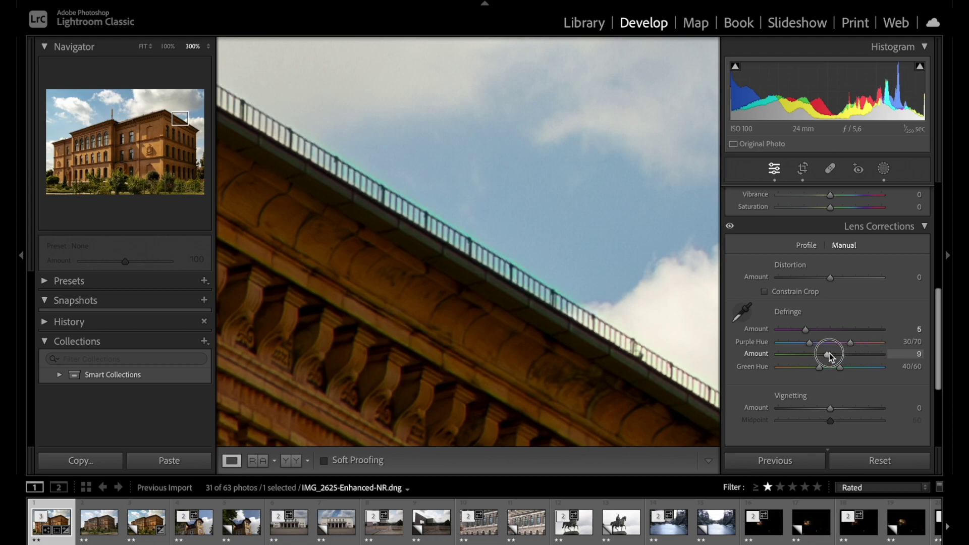
left_click(501, 267)
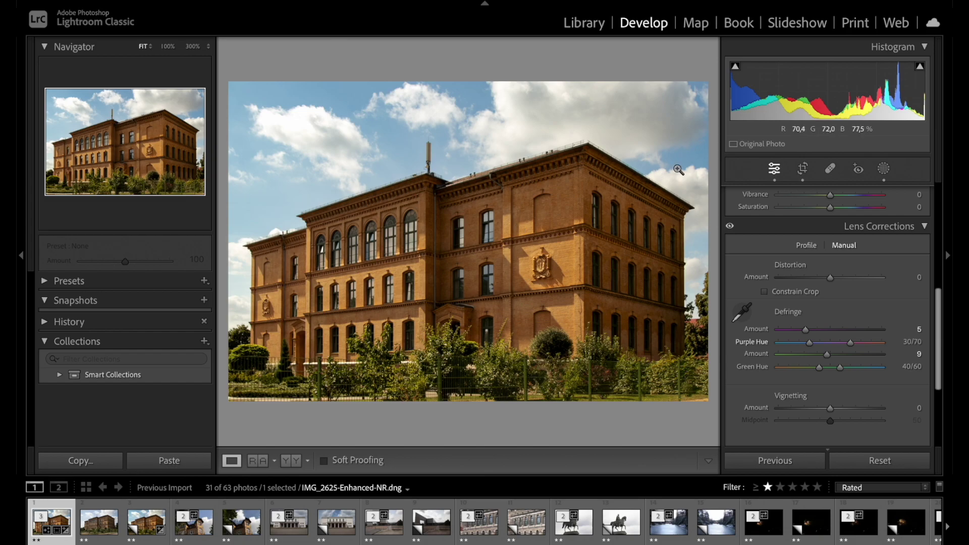
left_click(167, 46)
scroll(466, 235, "down", 2)
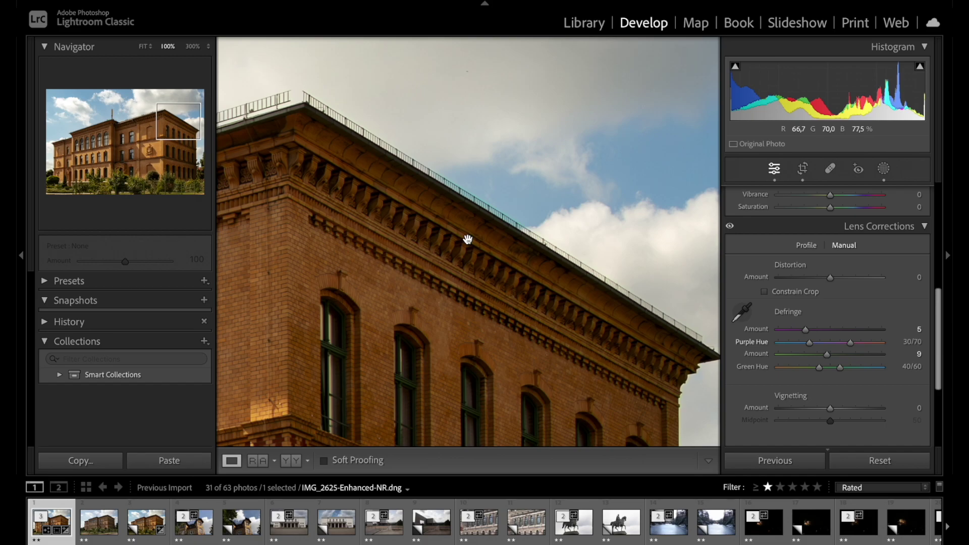
scroll(468, 239, "left", 2)
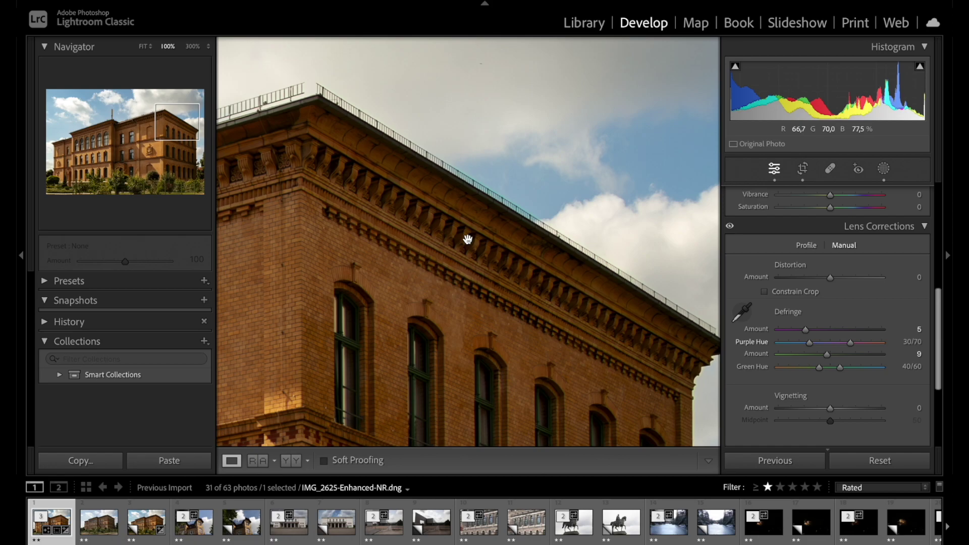
scroll(467, 239, "up", 1)
scroll(467, 240, "left", 2)
left_click(467, 238)
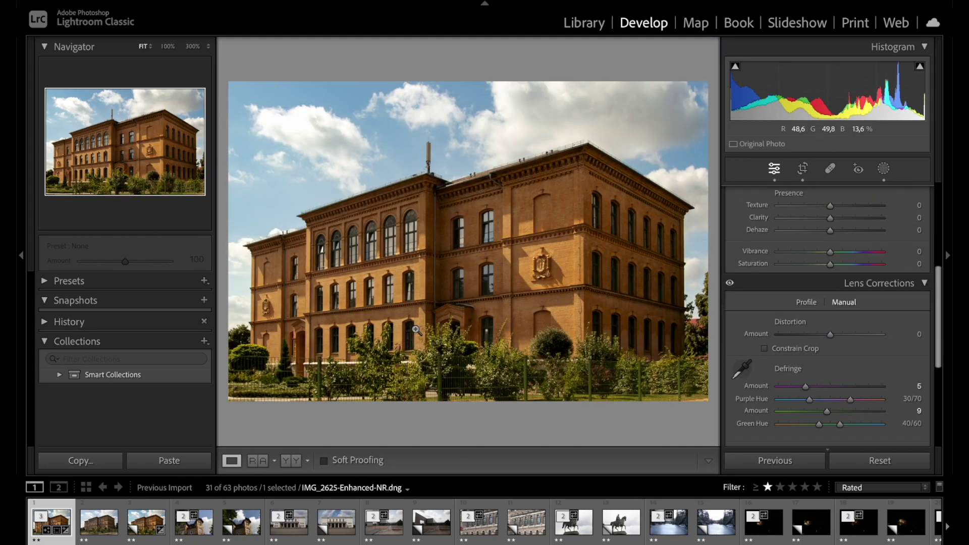
left_click(272, 387)
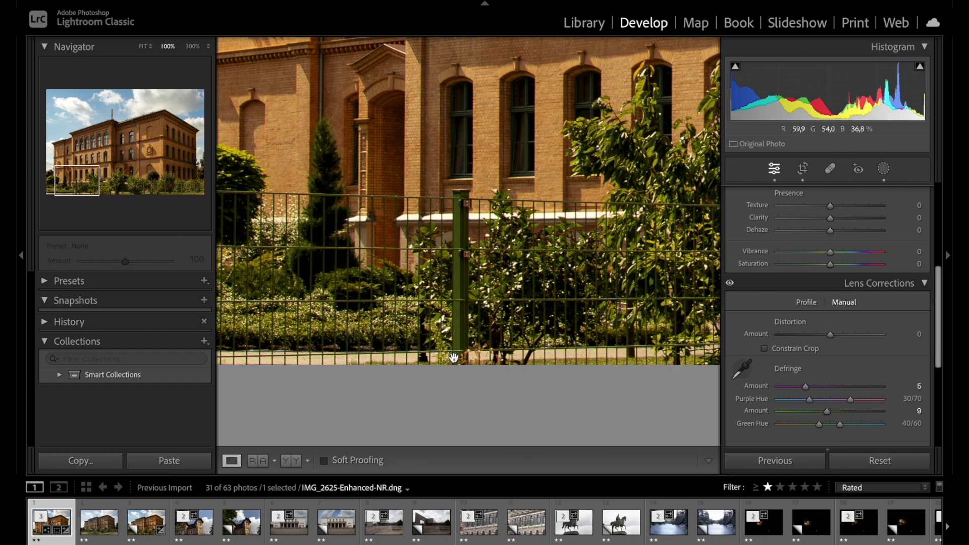
double_click(566, 330)
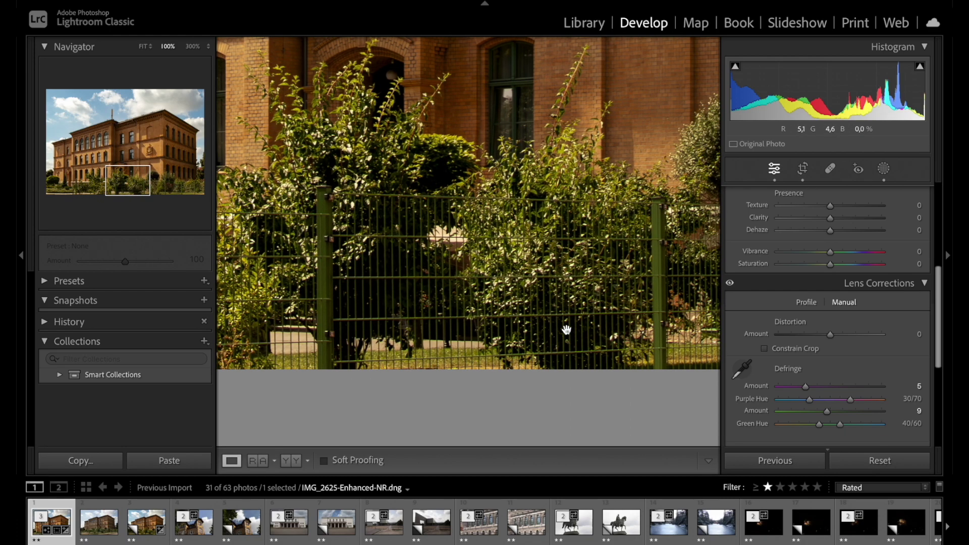
scroll(567, 329, "right", 10)
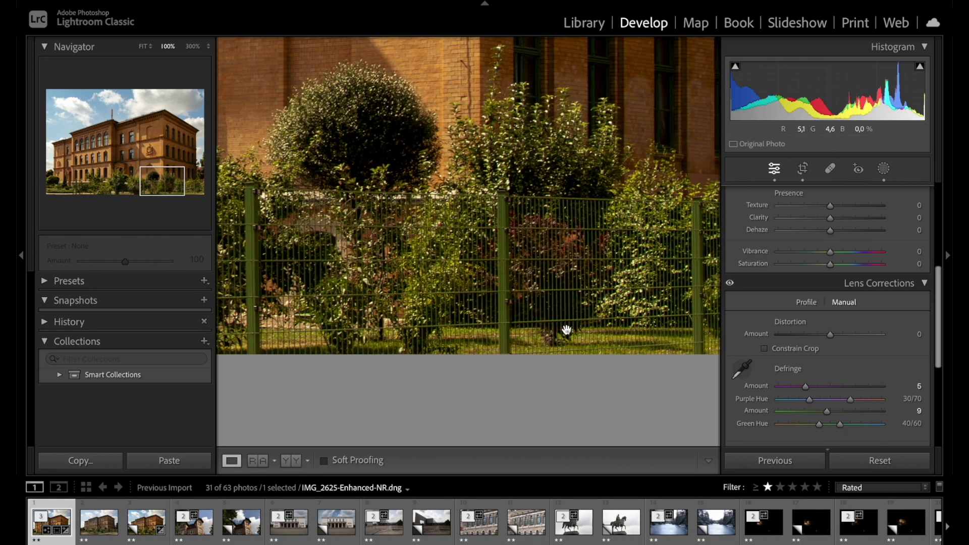
scroll(566, 330, "right", 5)
scroll(566, 330, "right", 5)
scroll(454, 320, "left", 2)
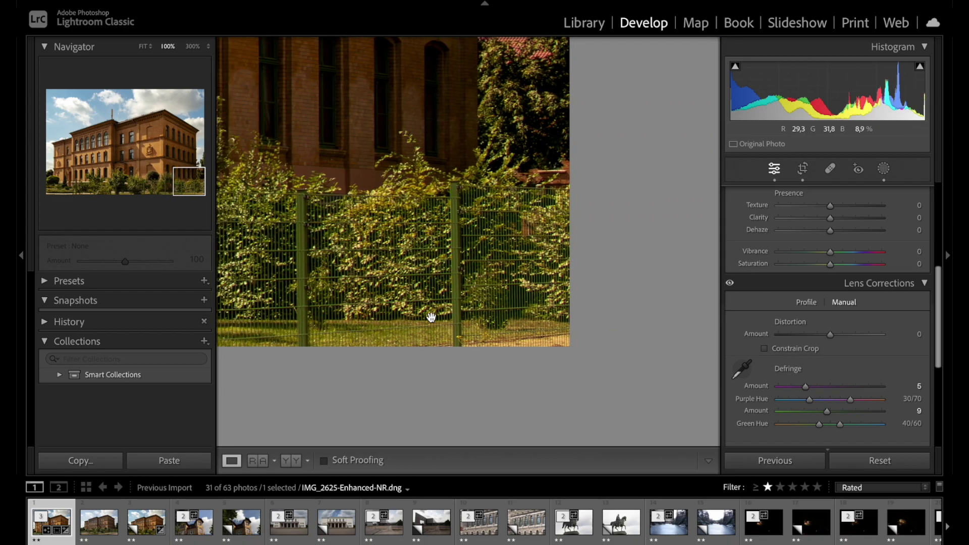
left_click(431, 318)
Crop a sliver off the bottom of the building photo at its original aspect ratio and apply
left_click(804, 168)
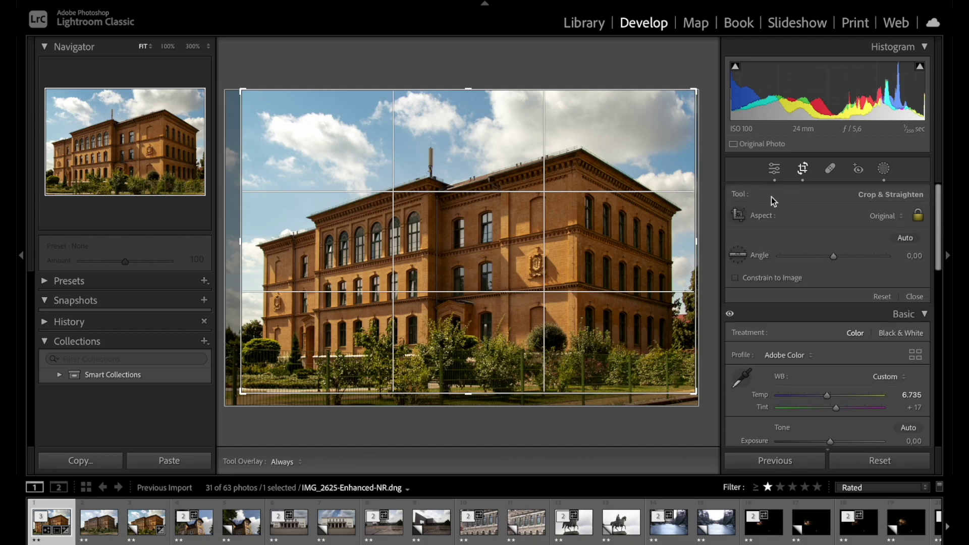
left_click_drag(470, 394, 468, 392)
key("Return")
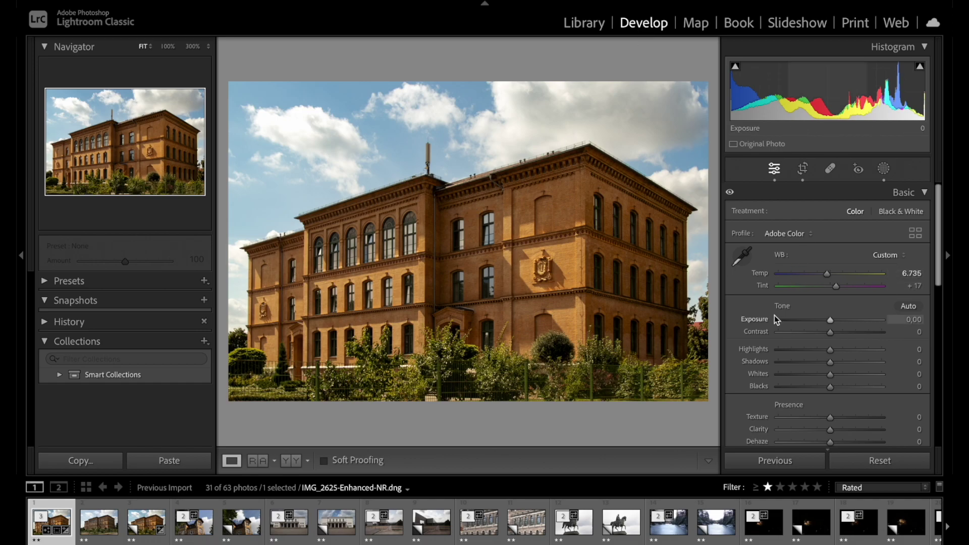
scroll(837, 359, "down", 6)
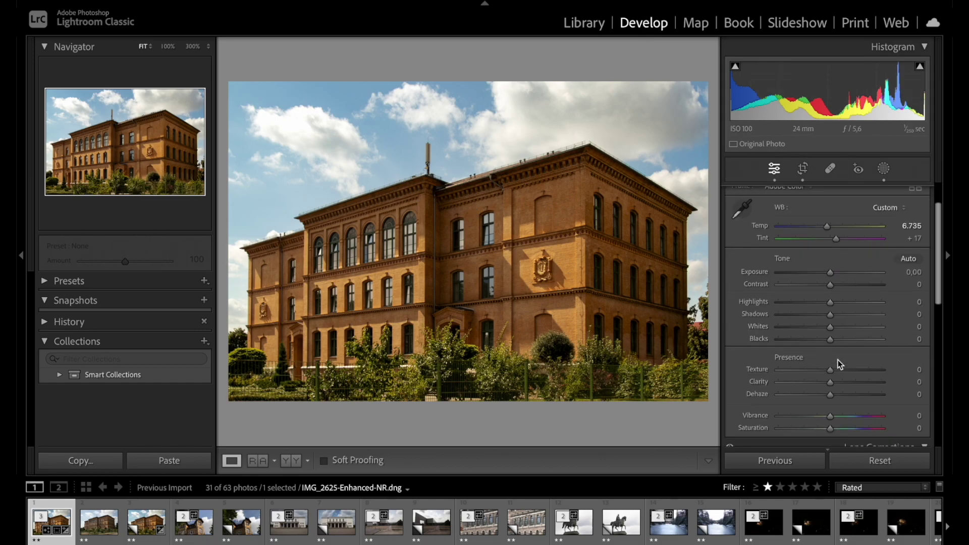
scroll(838, 360, "down", 5)
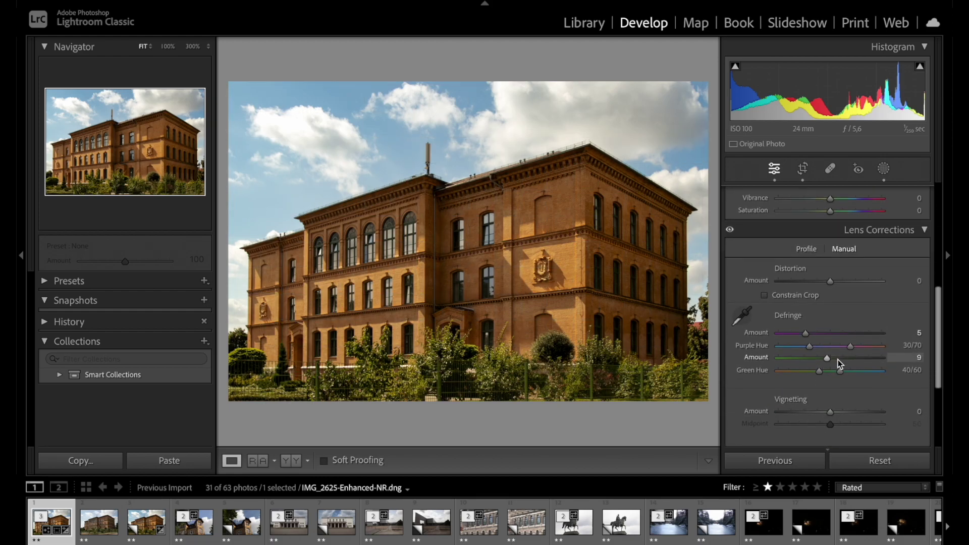
scroll(838, 360, "down", 3)
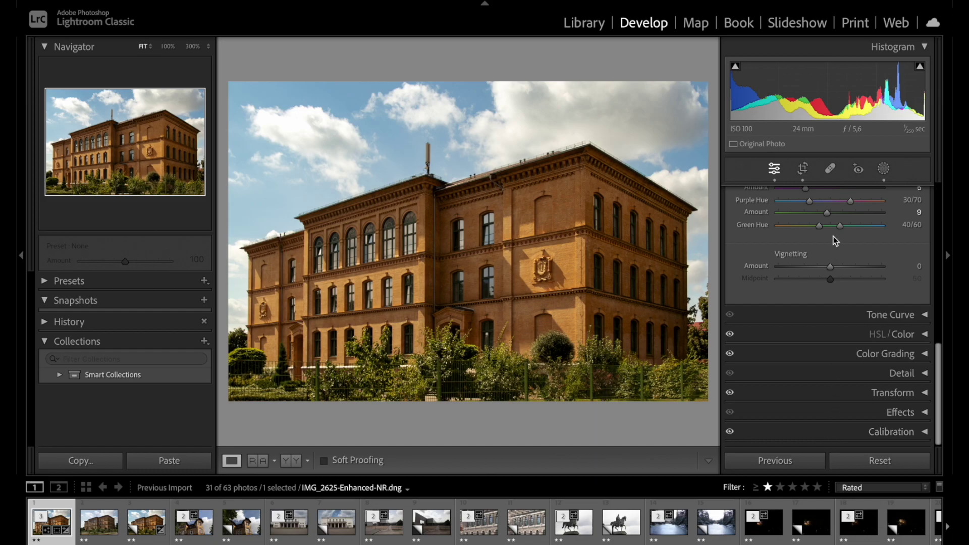
scroll(834, 236, "up", 3)
scroll(836, 240, "up", 5)
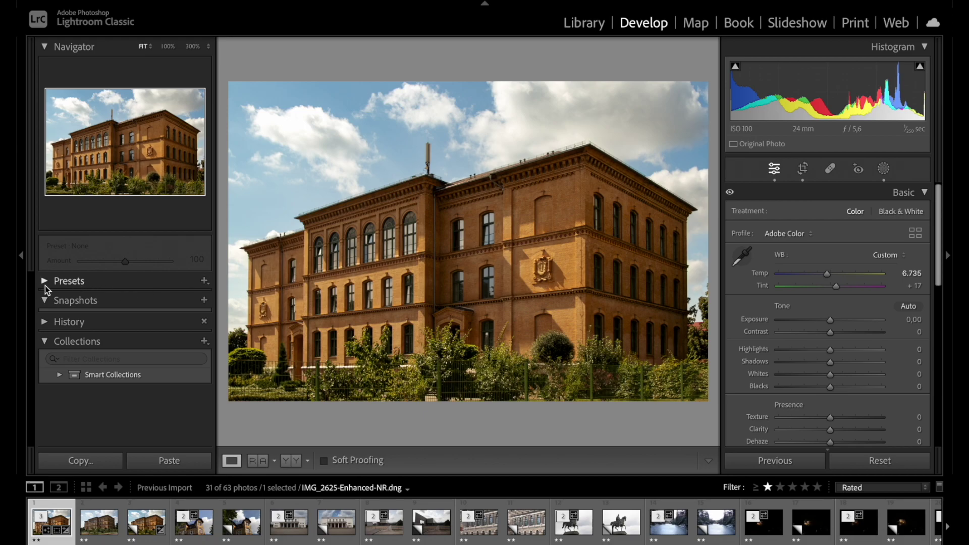
Start a new develop preset named HowTo YT
left_click(204, 283)
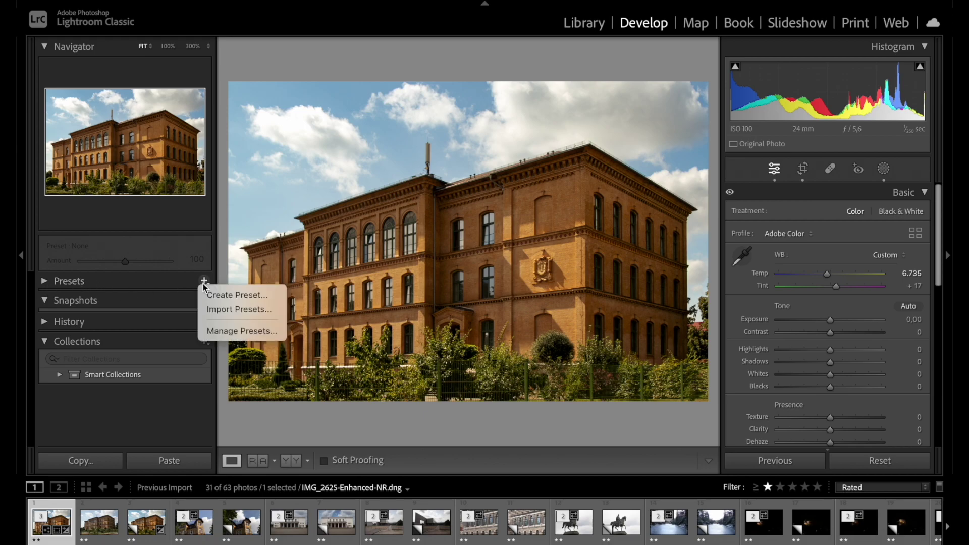
left_click(225, 291)
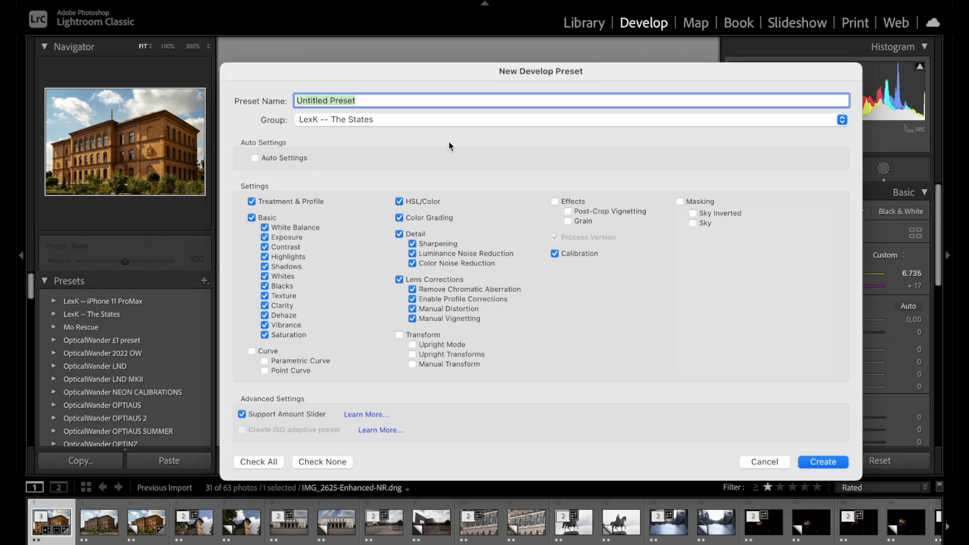
type("Ho")
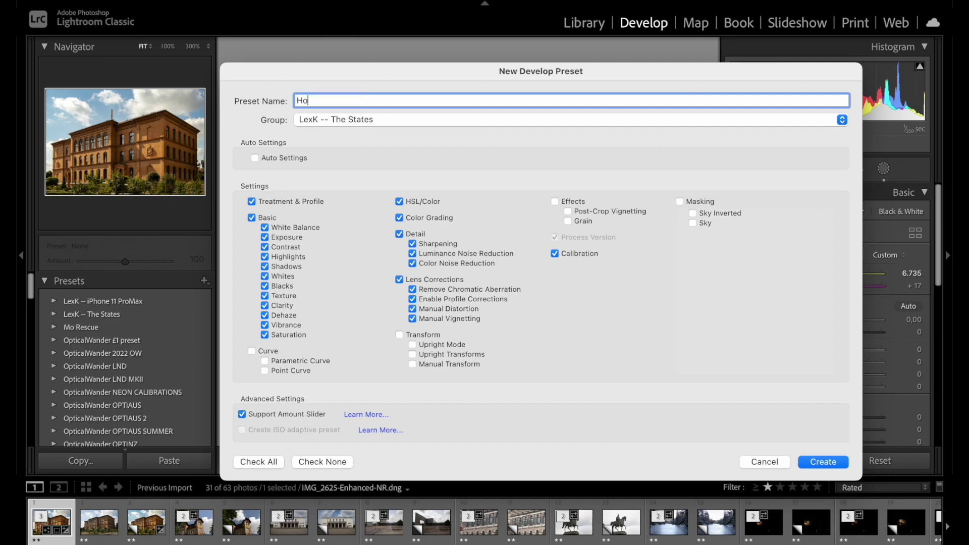
type("wTo YT")
Put the preset in a new group called YT Presets and create it
left_click(386, 120)
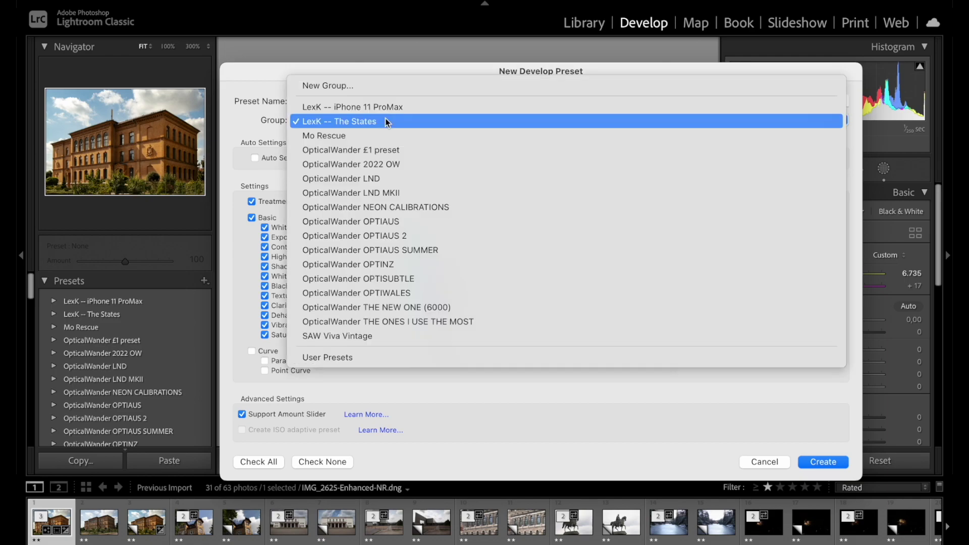
left_click(352, 86)
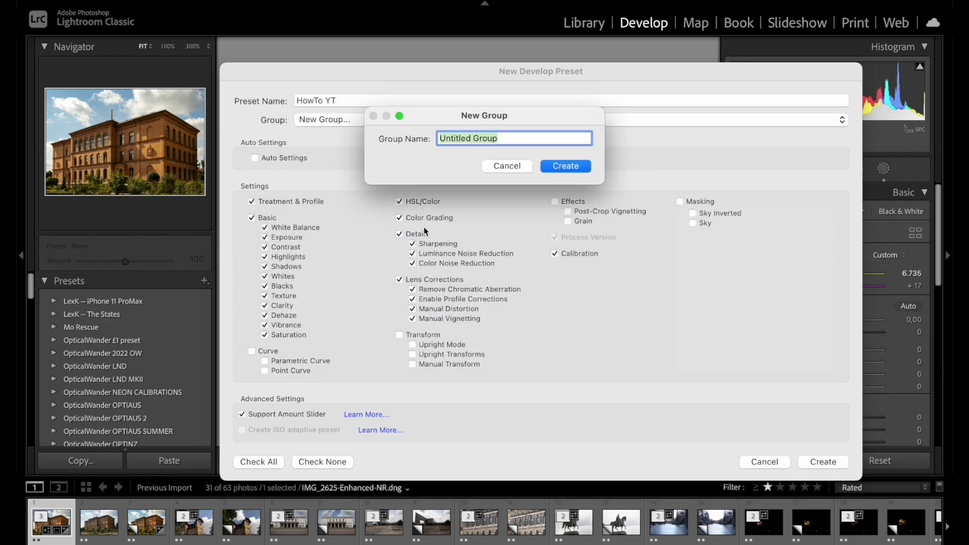
type("YT ")
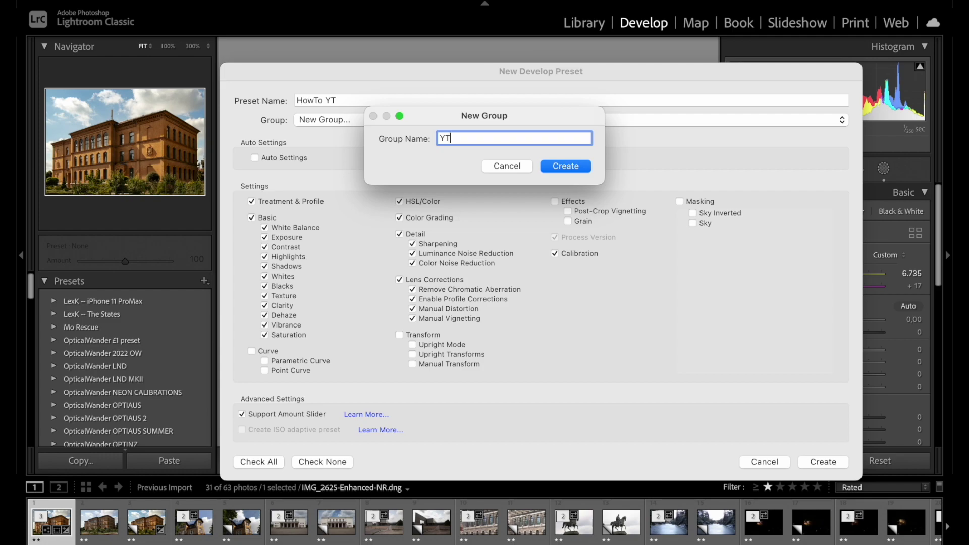
type("Presets")
key("Return")
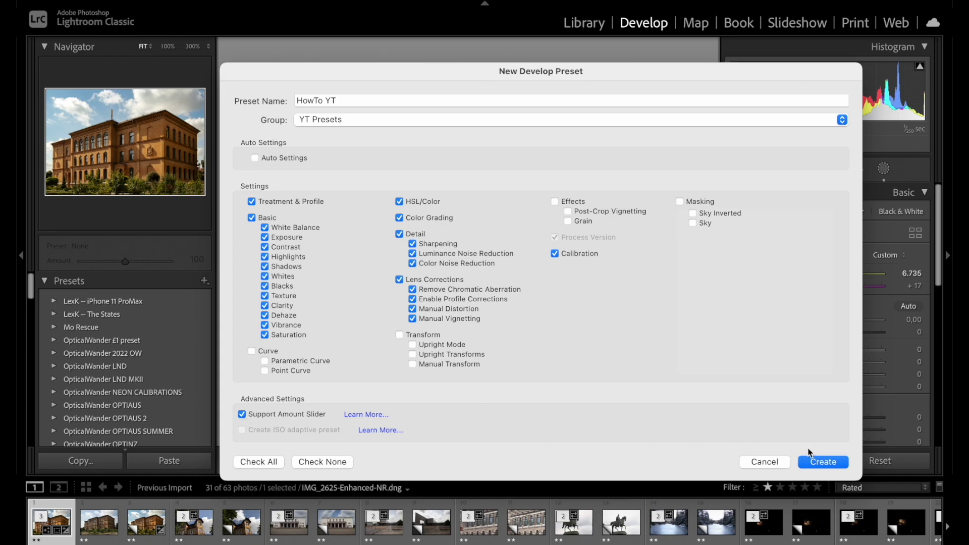
left_click(817, 462)
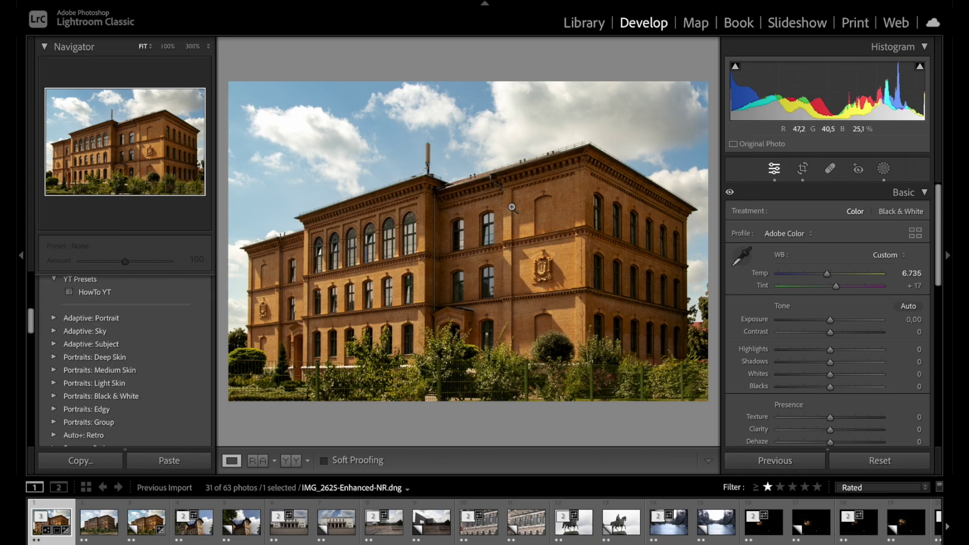
In the Export dialog, create a new Lr Export destination folder inside 2023 JUL 10 -- Lr How To
left_click(141, 1)
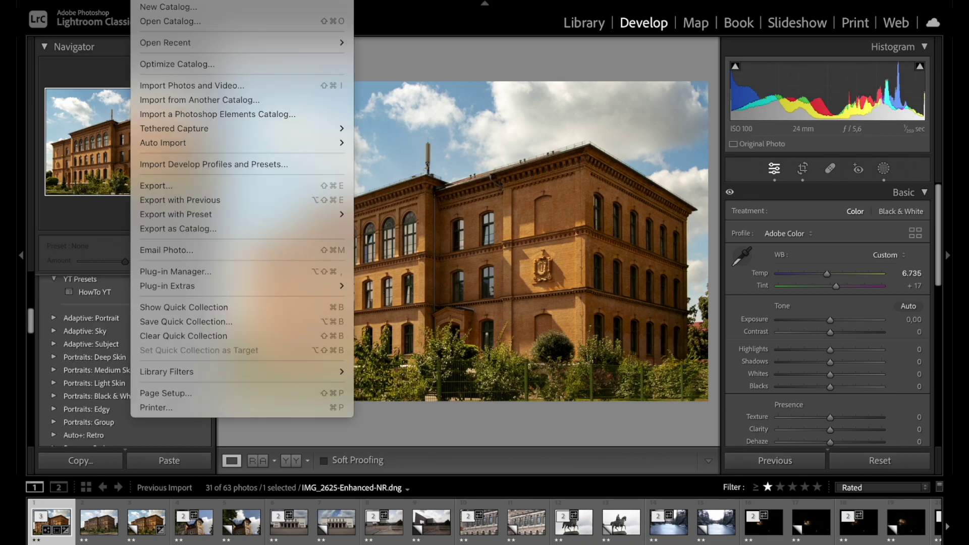
left_click(201, 185)
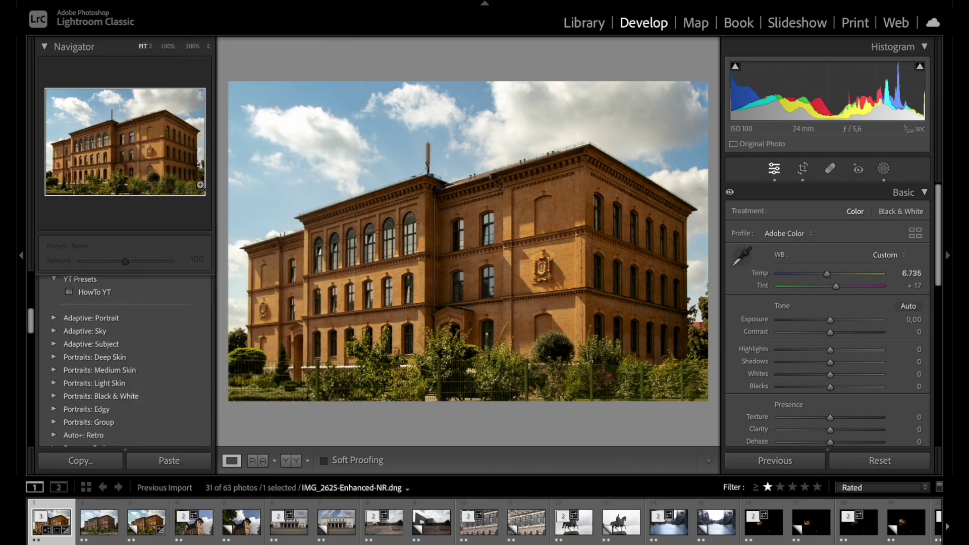
left_click(695, 134)
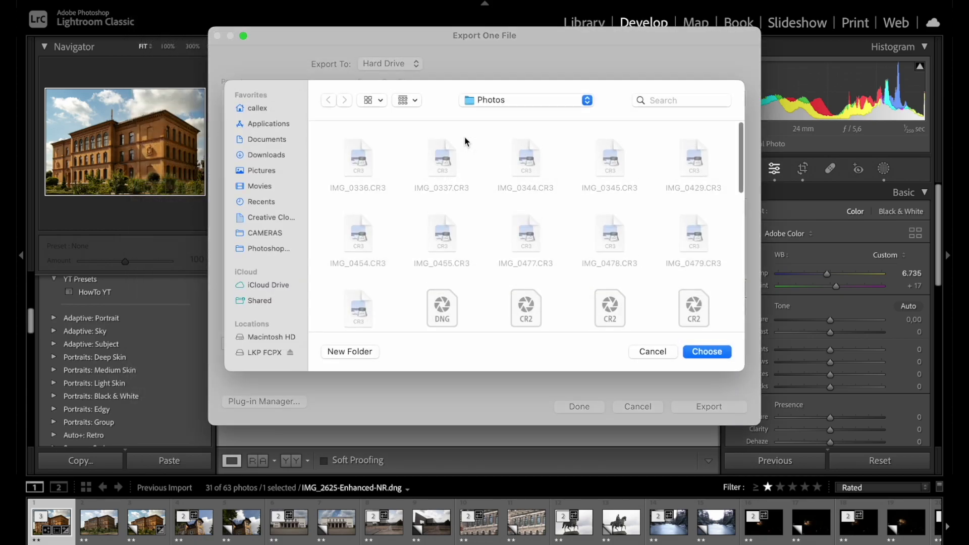
left_click(520, 100)
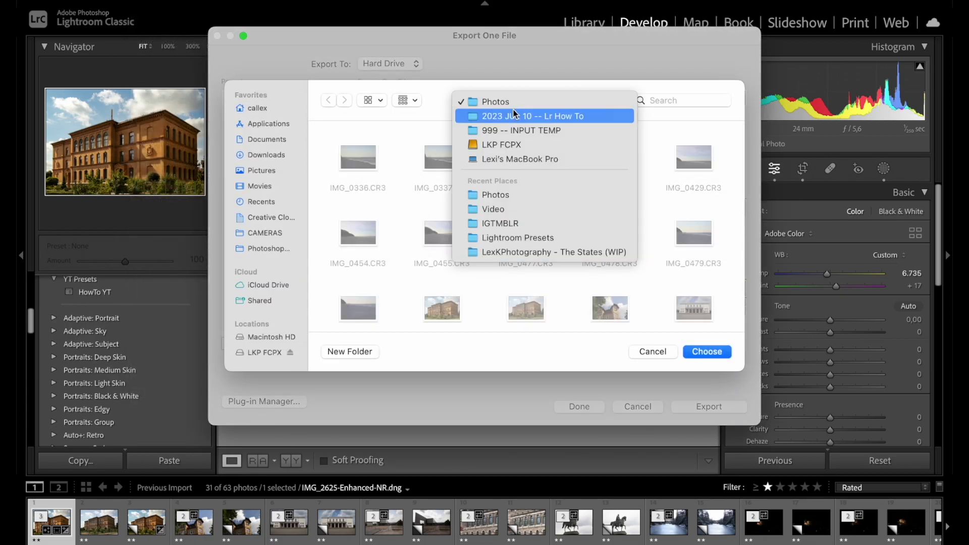
left_click(511, 116)
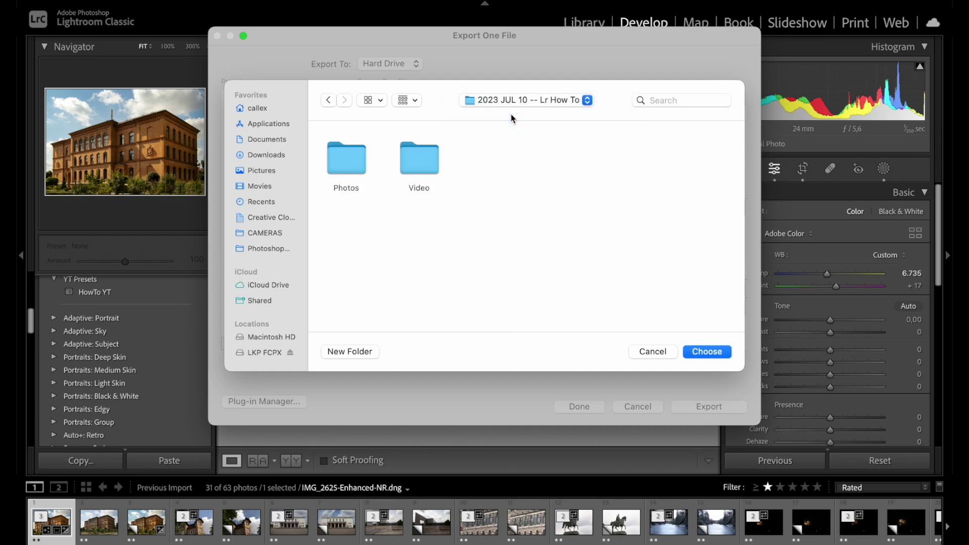
left_click(358, 350)
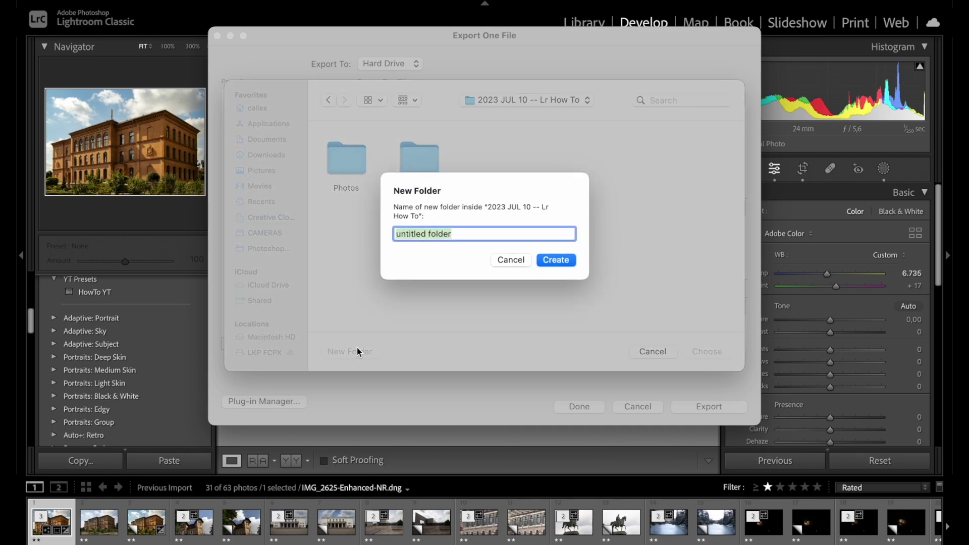
type("Lr Expo")
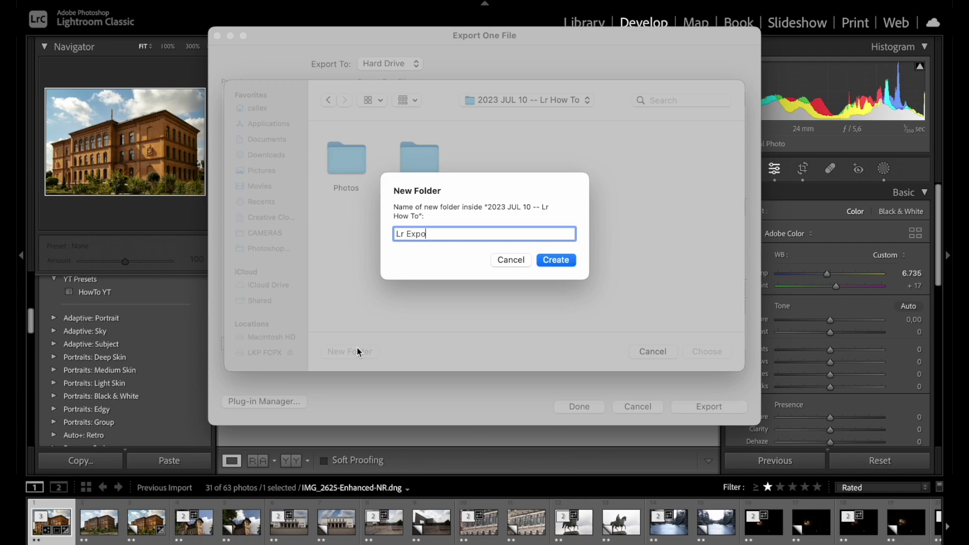
type("rt")
key("Return")
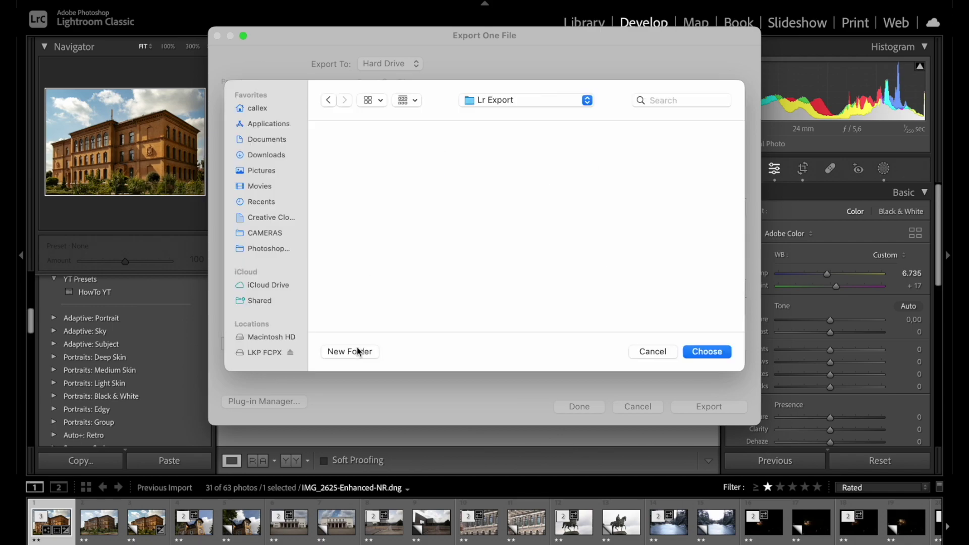
left_click(720, 352)
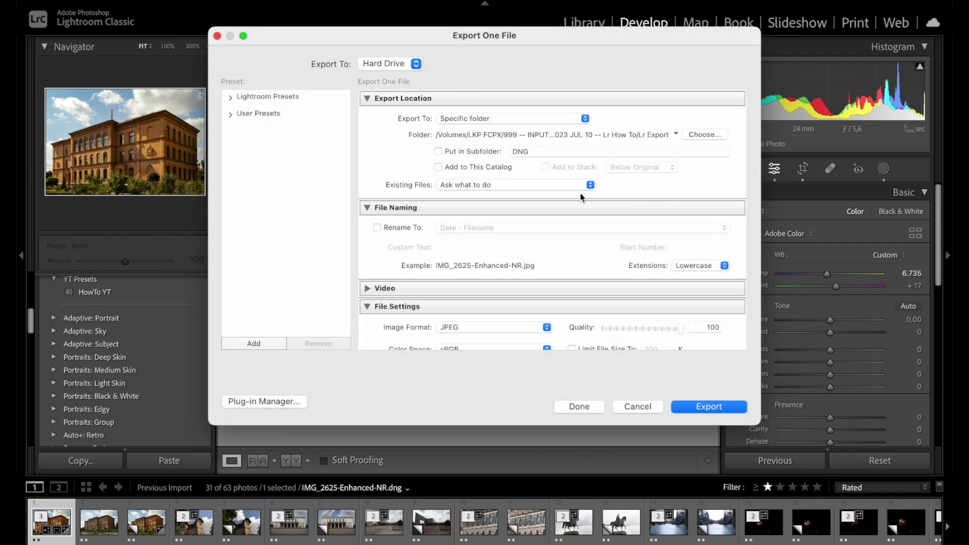
scroll(572, 247, "down", 3)
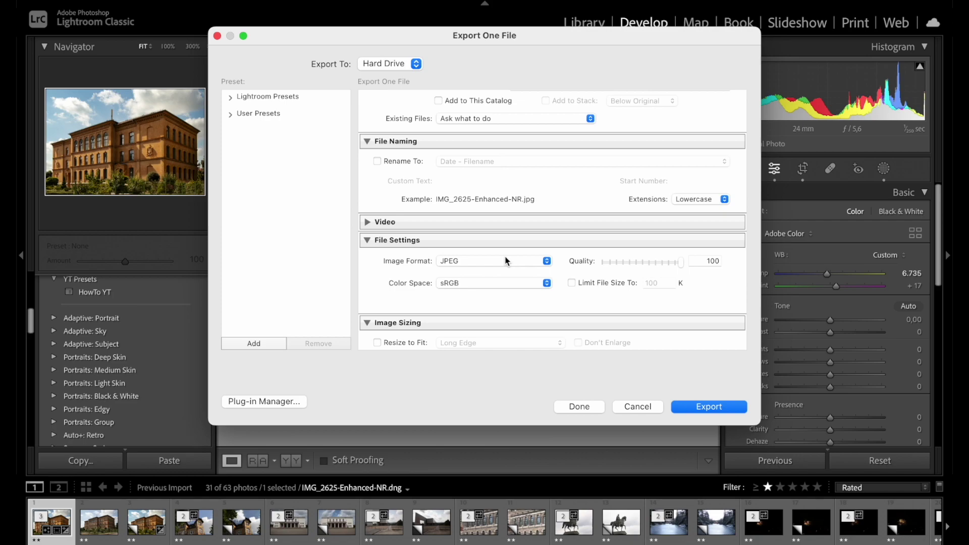
left_click(547, 261)
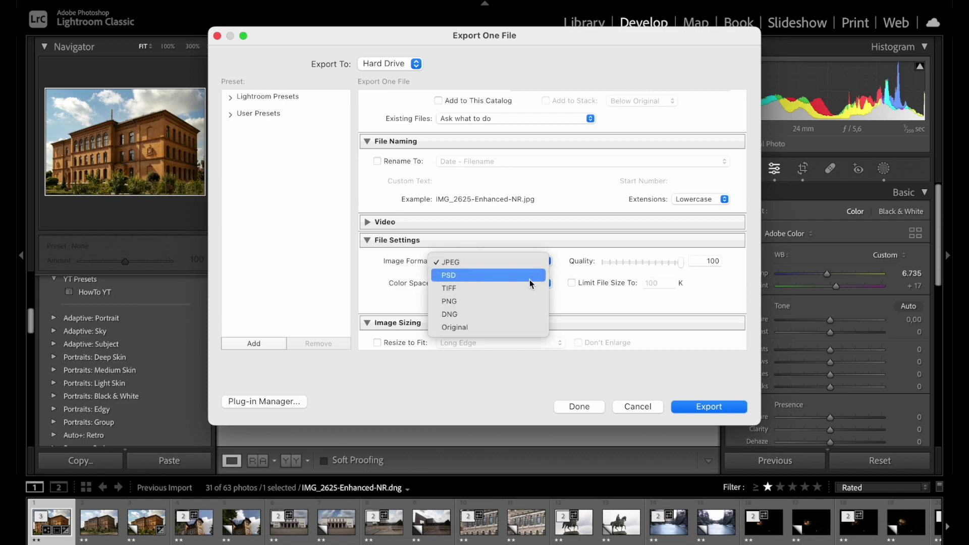
left_click(694, 278)
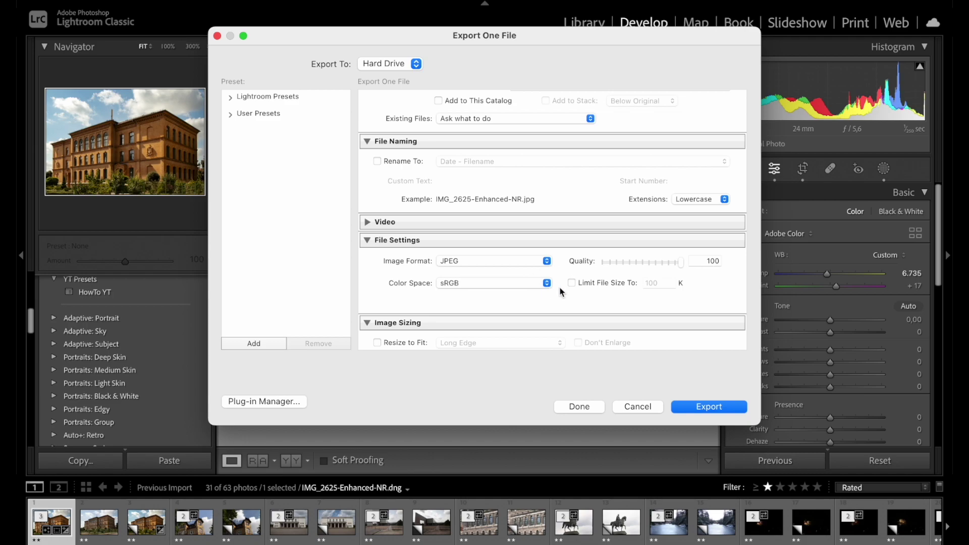
scroll(555, 293, "down", 3)
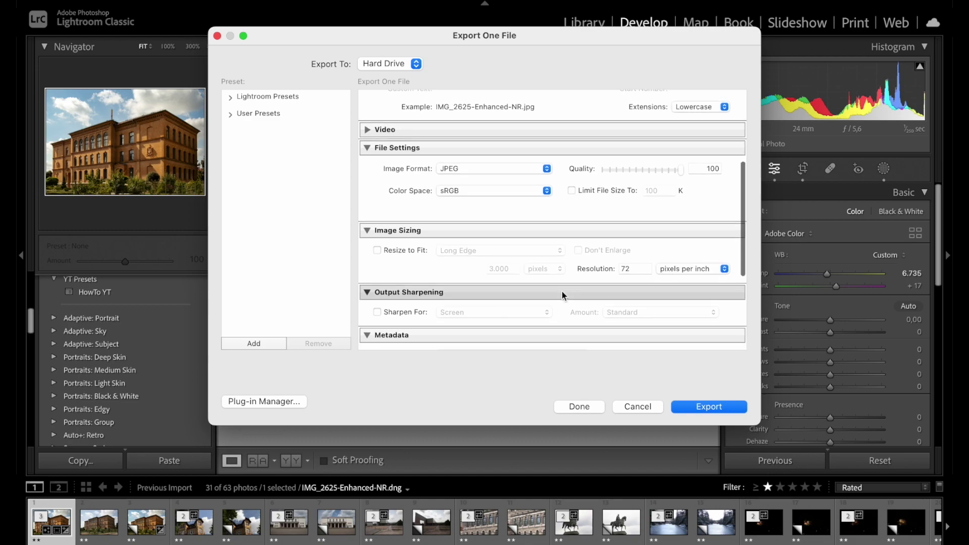
left_click(547, 191)
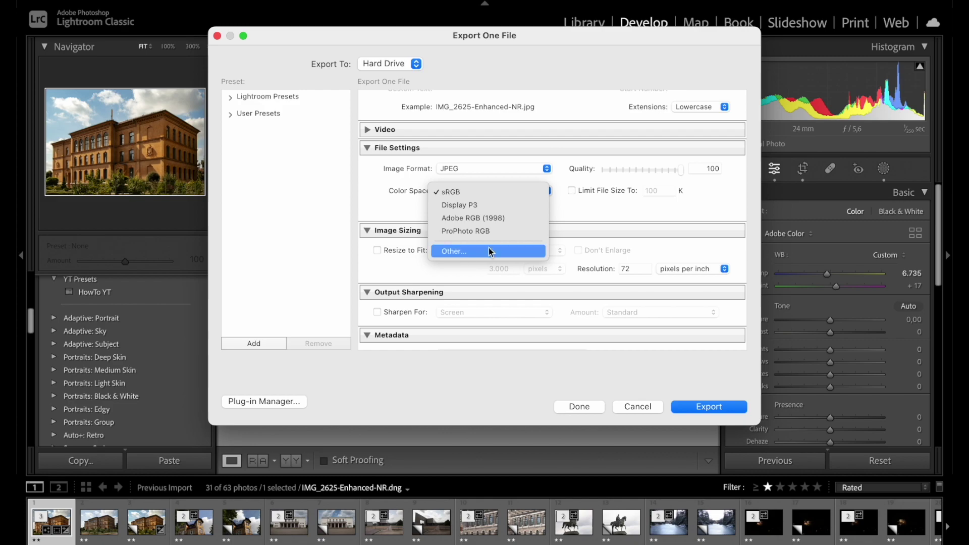
left_click(423, 266)
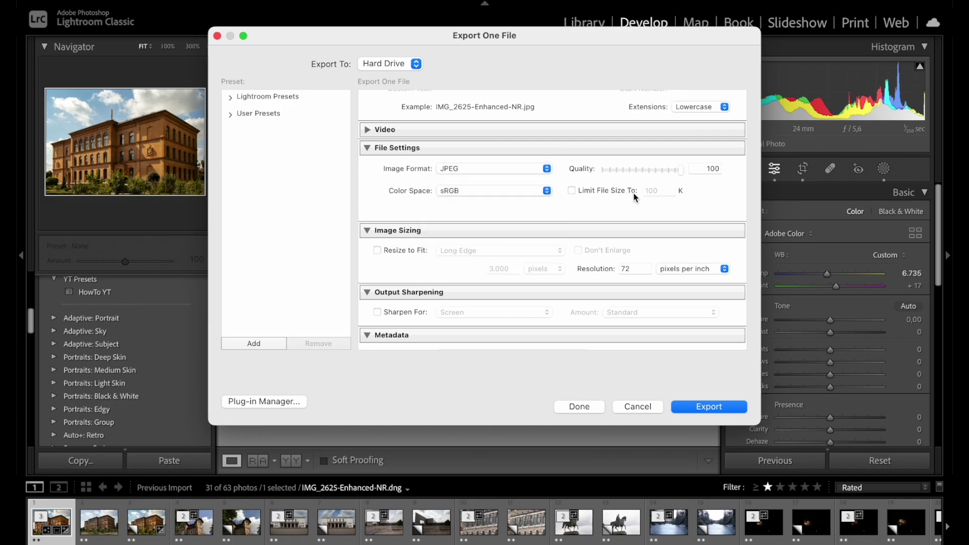
scroll(423, 266, "down", 3)
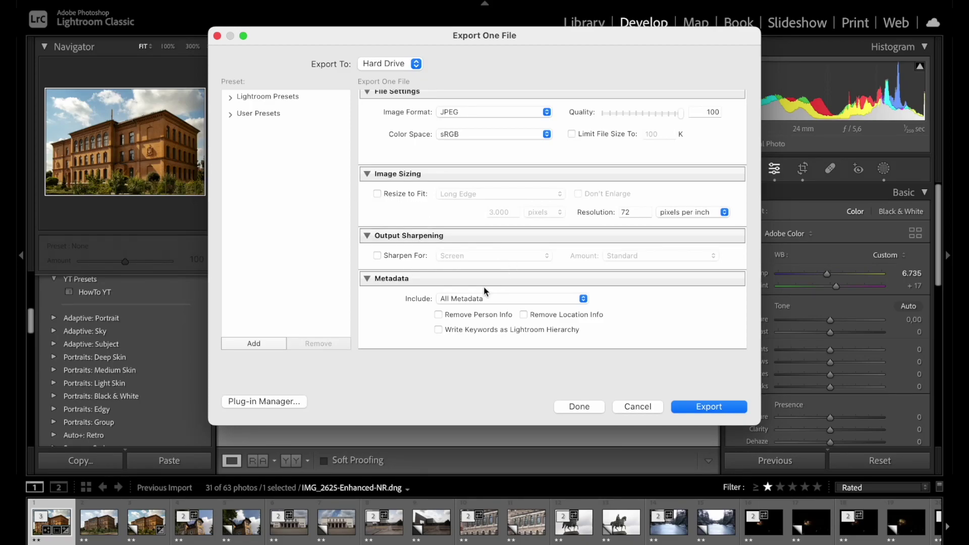
scroll(484, 287, "down", 3)
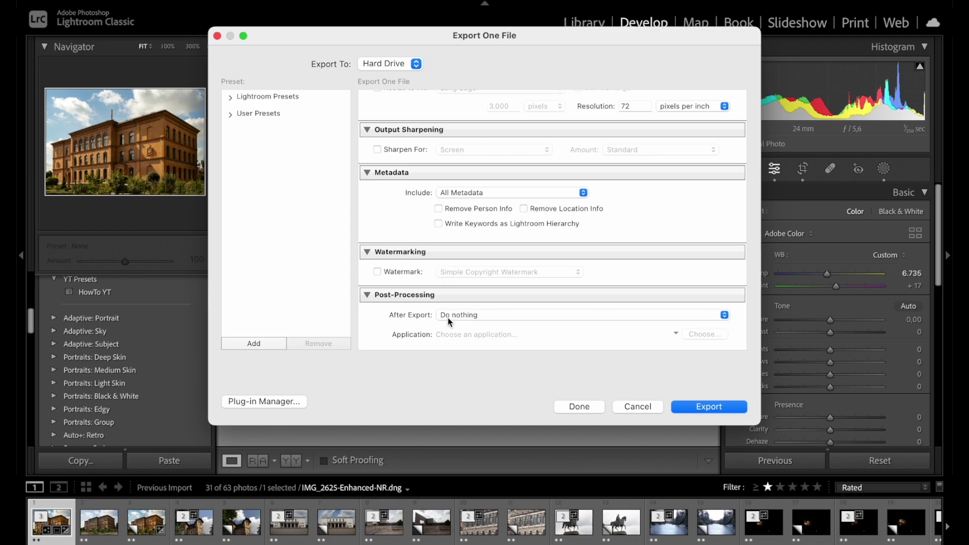
left_click(478, 318)
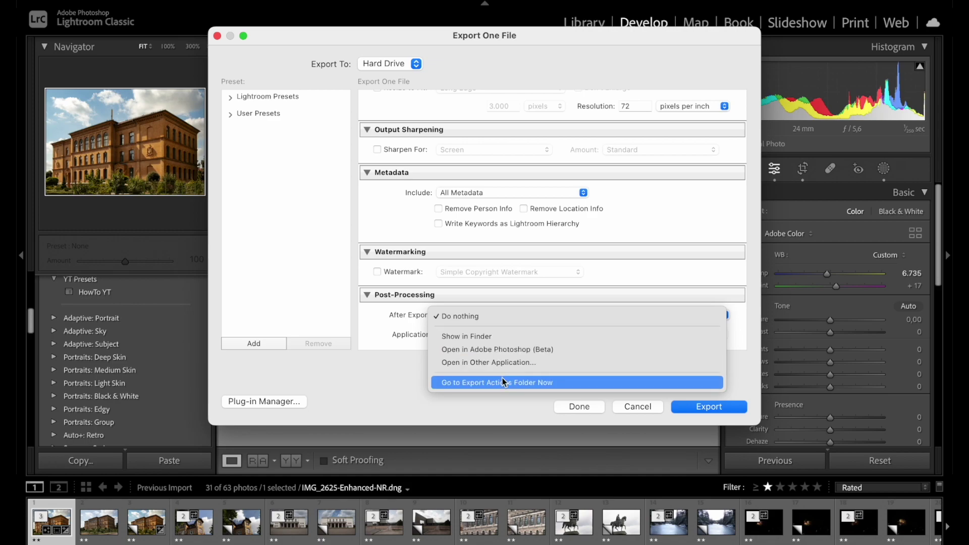
left_click(395, 349)
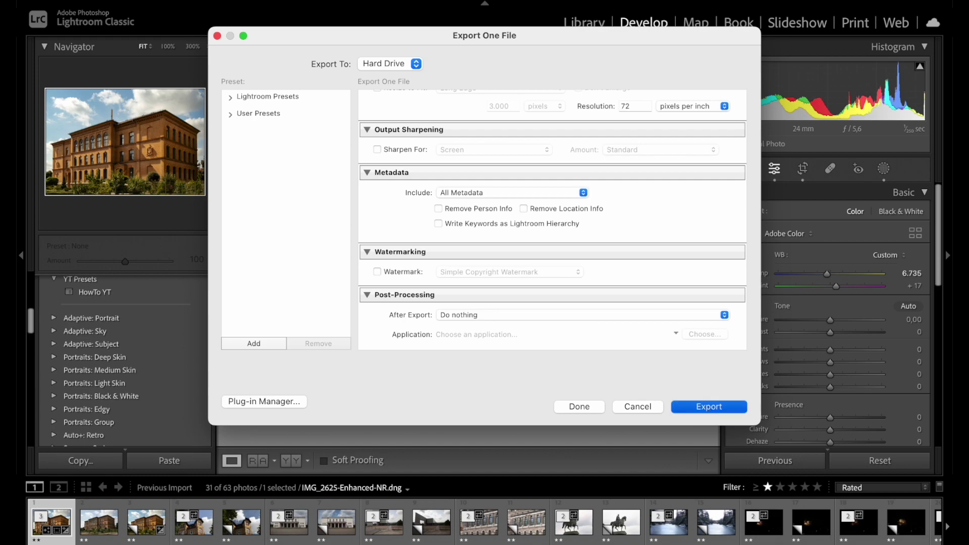
Export the edited building photo as a single JPEG into Lr Export
left_click(708, 411)
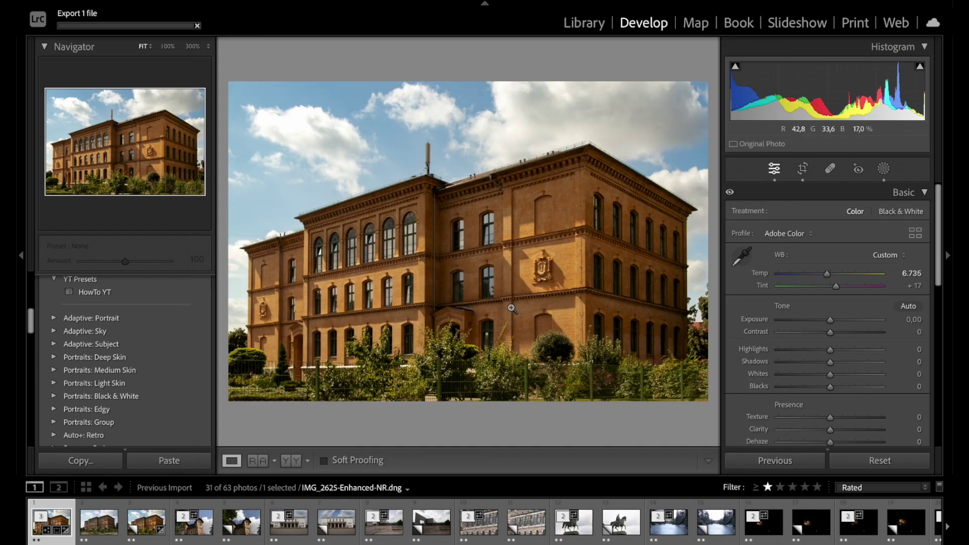